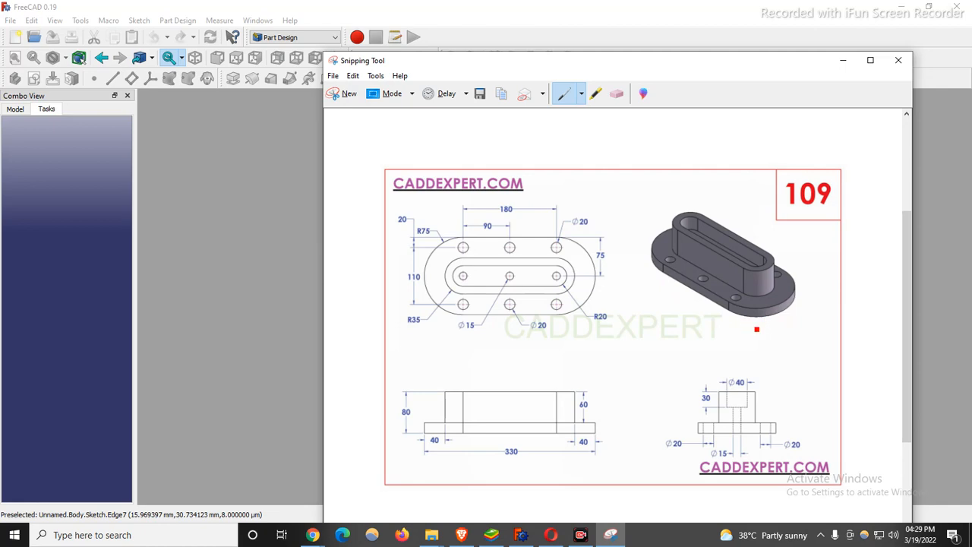
Step: Mark the base flange, raised slot, diameter 40 recess and three rows of holes on the reference drawing with the red pen
drag(792, 286, 811, 268)
drag(750, 252, 767, 236)
drag(751, 402, 736, 395)
drag(465, 277, 557, 275)
drag(462, 249, 557, 247)
drag(463, 310, 562, 307)
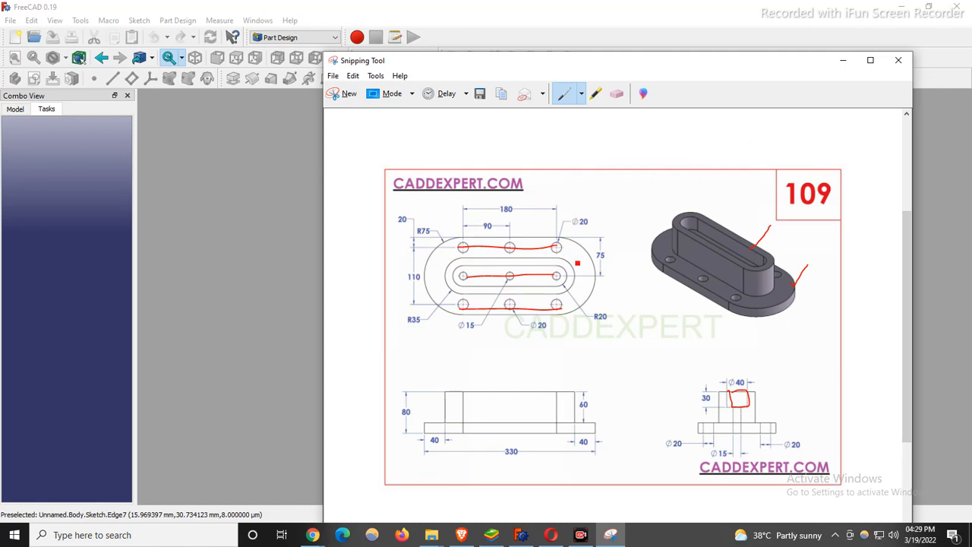
Step: Erase the red marks over the hole rows and the recess, and circle the whole plan view in red
click(617, 93)
mouse_move(554, 227)
mouse_down()
mouse_move(532, 276)
mouse_move(533, 263)
mouse_up()
click(742, 399)
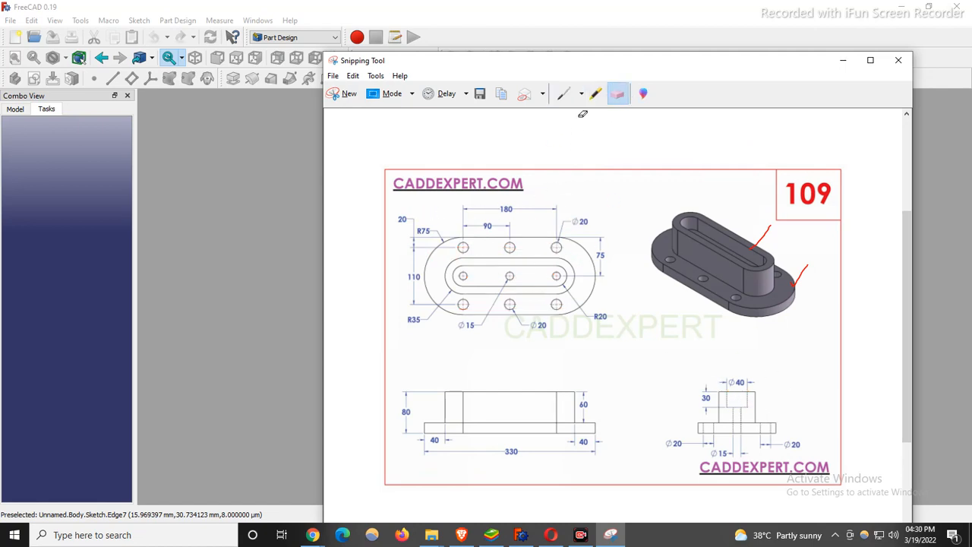
click(563, 93)
mouse_move(395, 213)
mouse_down()
mouse_move(598, 219)
mouse_move(625, 330)
mouse_move(493, 347)
mouse_move(395, 304)
mouse_move(392, 208)
mouse_up()
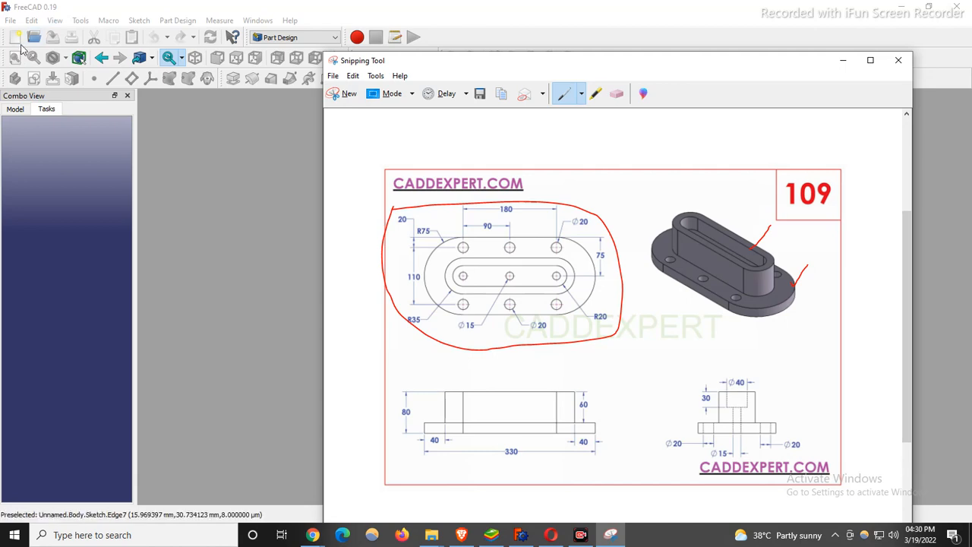
Step: Switch to FreeCAD, create a new document with a body, and start a new sketch in it
click(182, 177)
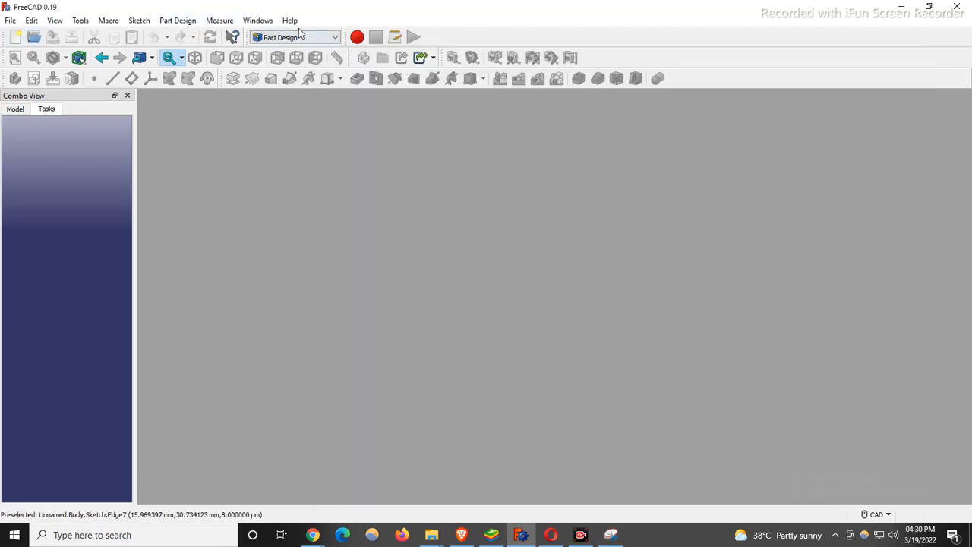
click(17, 42)
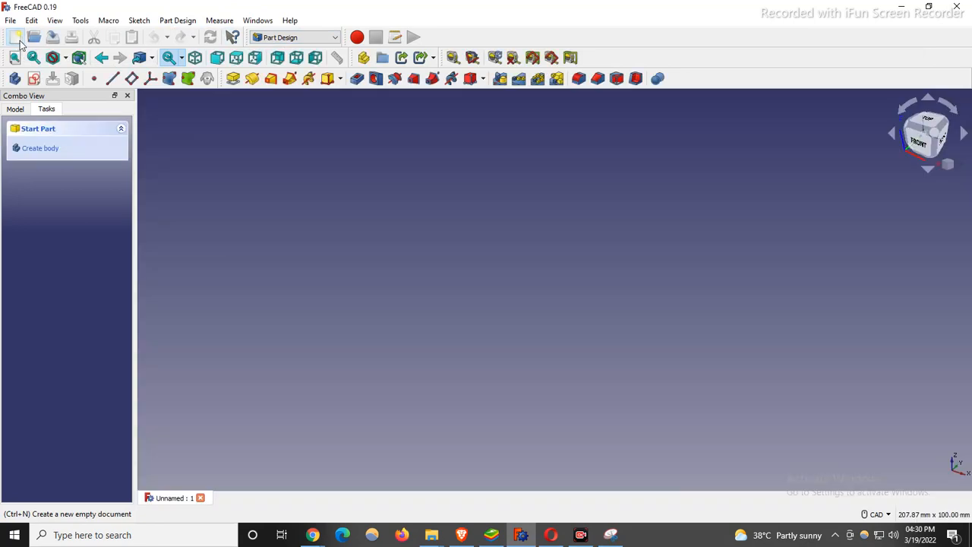
click(31, 150)
click(47, 149)
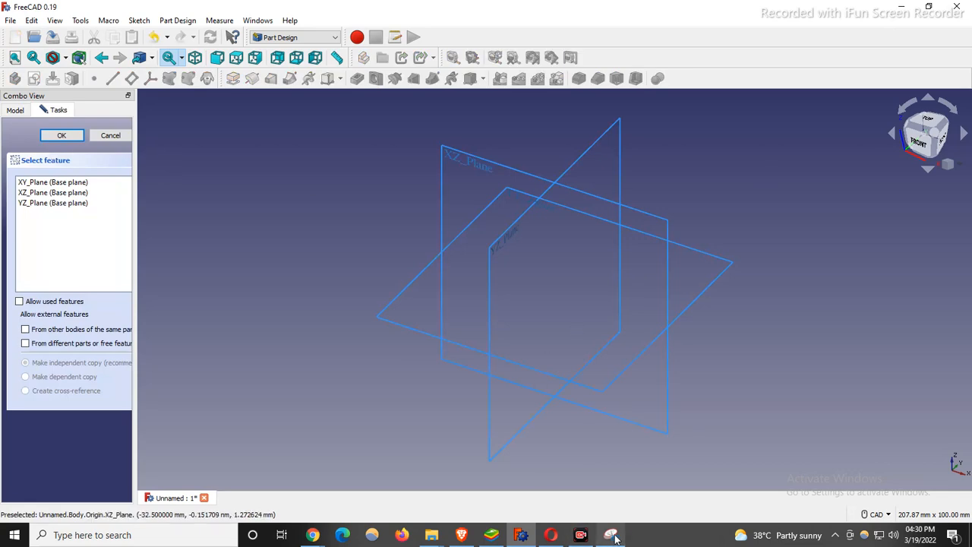
Step: Move the reference drawing off the base planes and place the sketch on the XY plane
click(610, 534)
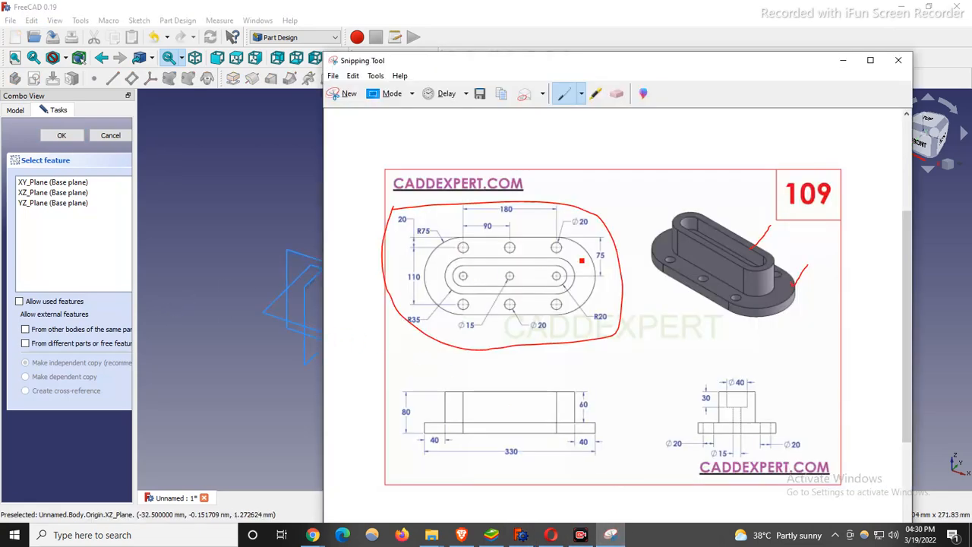
drag(503, 66, 644, 222)
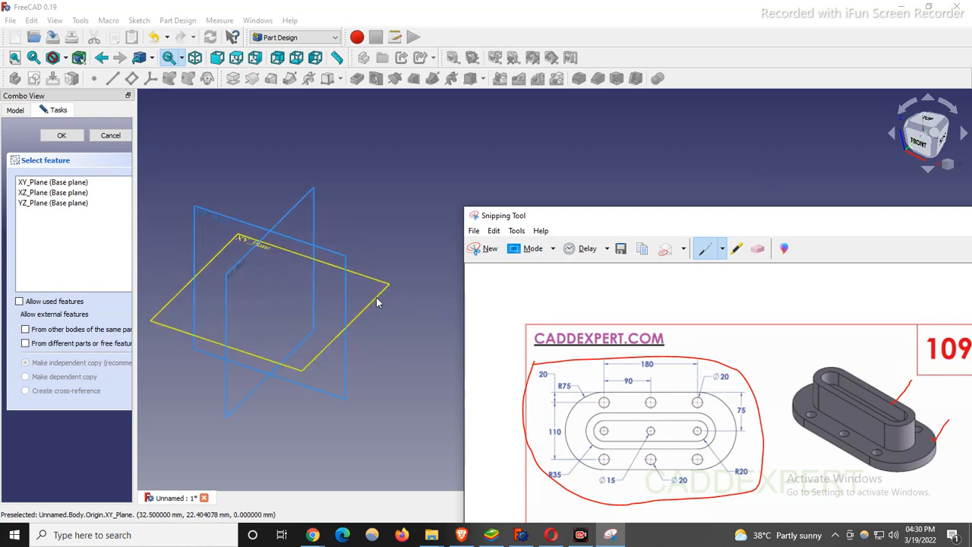
click(378, 302)
click(62, 135)
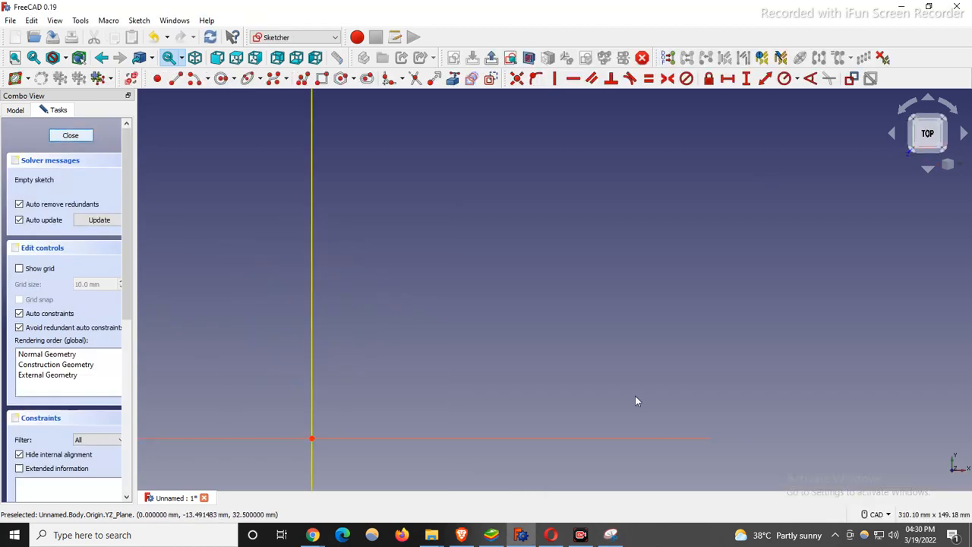
Step: Switch to the reference drawing, erase the red outline around the plan view, and minimize the drawing window
click(611, 534)
drag(637, 221, 454, 147)
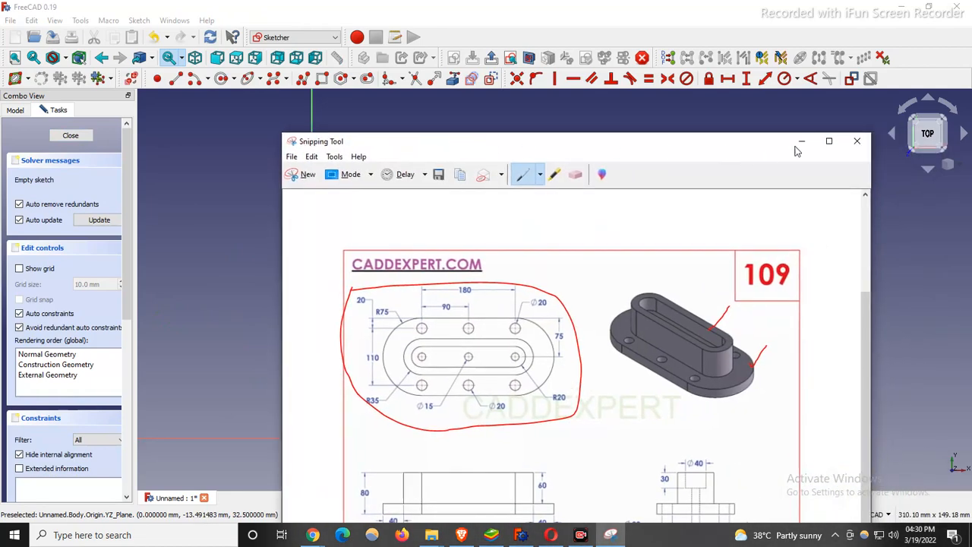
click(576, 174)
drag(544, 283, 511, 383)
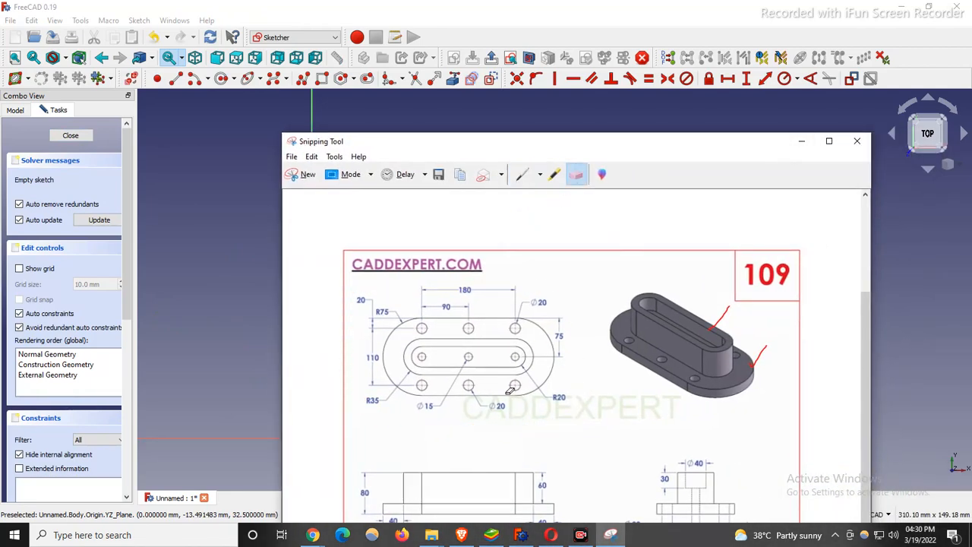
drag(720, 147, 731, 123)
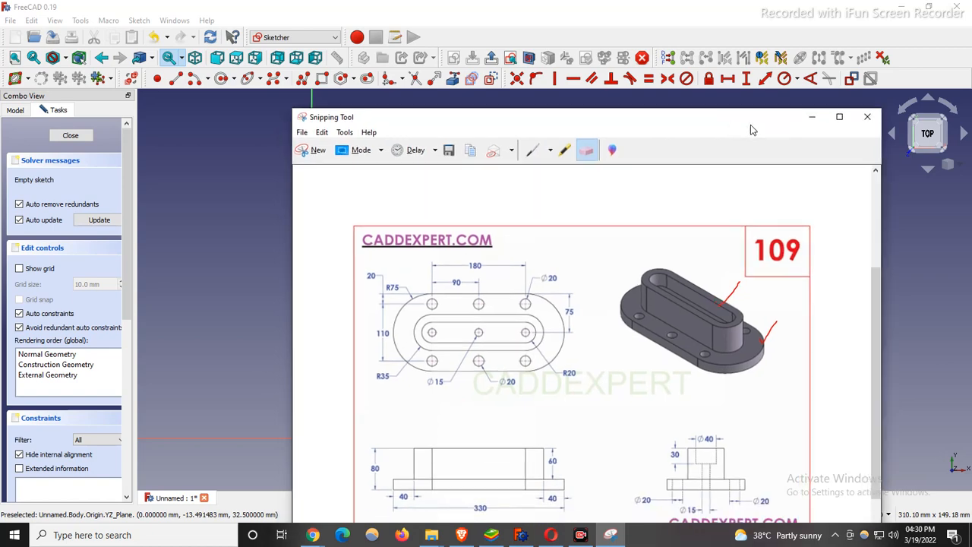
click(813, 117)
scroll(481, 282, down, 4)
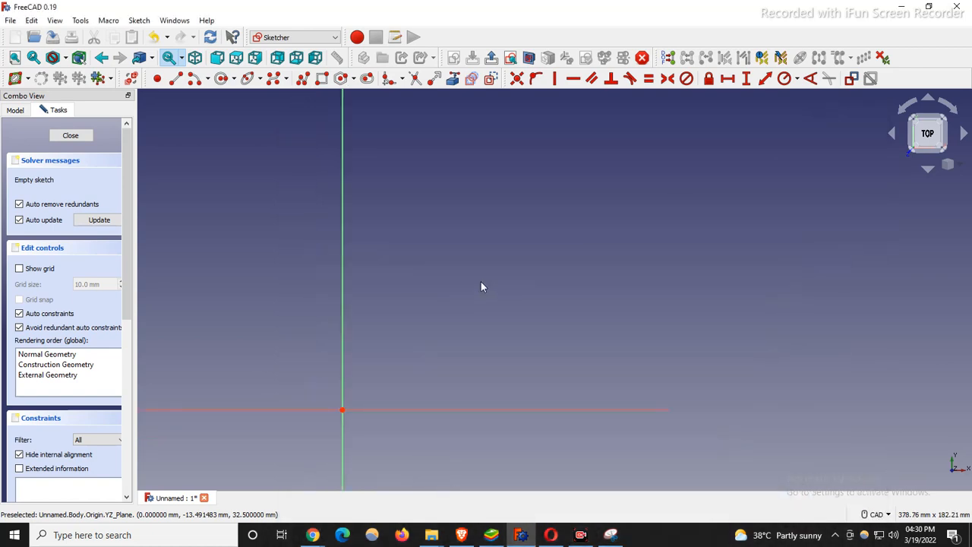
scroll(353, 401, up, 3)
scroll(306, 319, down, 2)
scroll(338, 338, up, 3)
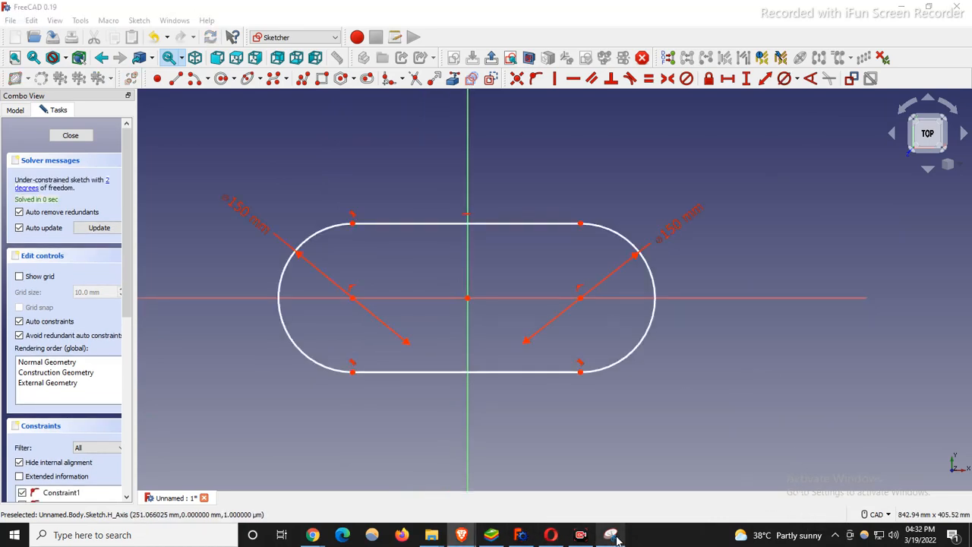
Step: Bring back the Snipping Tool drawing and reposition and narrow its window so the slot sketch stays visible beside it
click(613, 536)
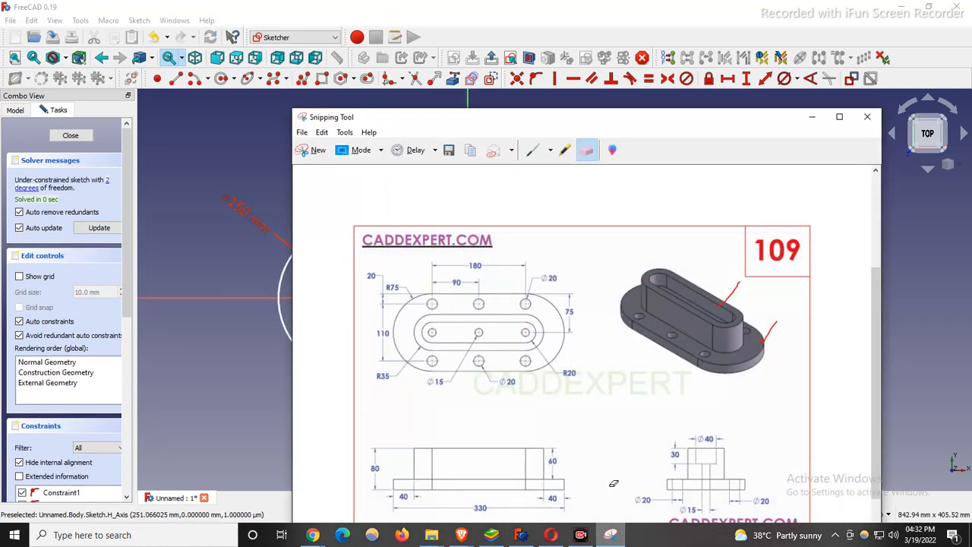
scroll(194, 261, down, 4)
scroll(194, 261, down, 1)
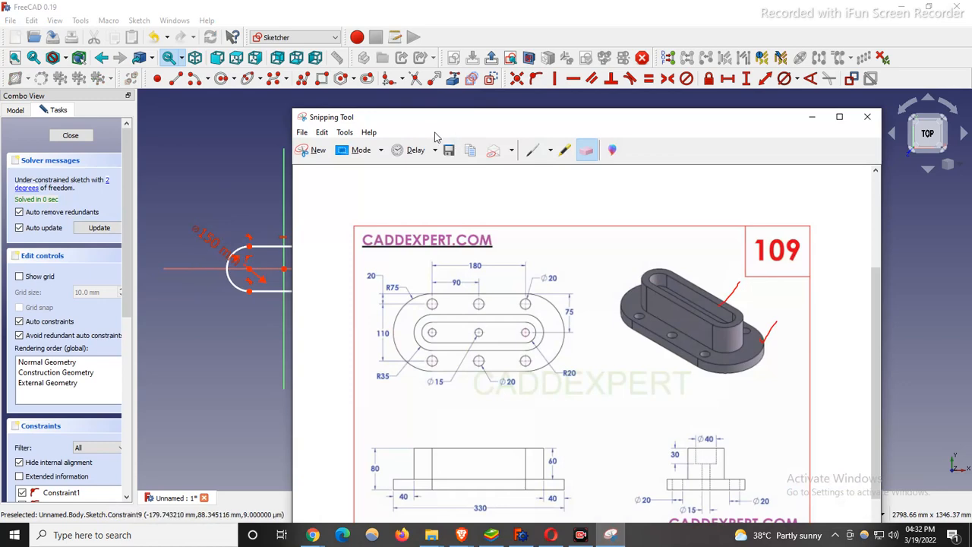
drag(453, 111, 485, 139)
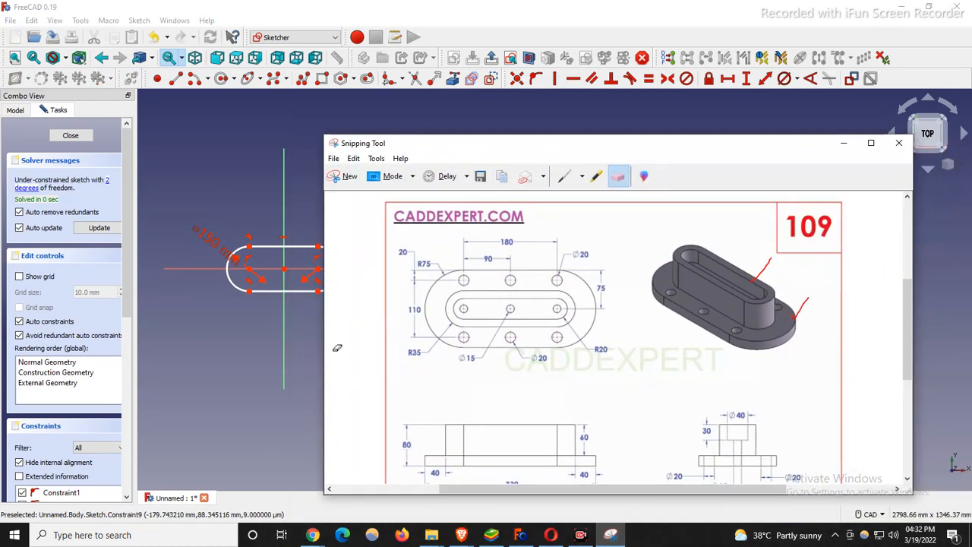
drag(320, 351, 419, 352)
scroll(228, 244, up, 4)
scroll(162, 290, down, 2)
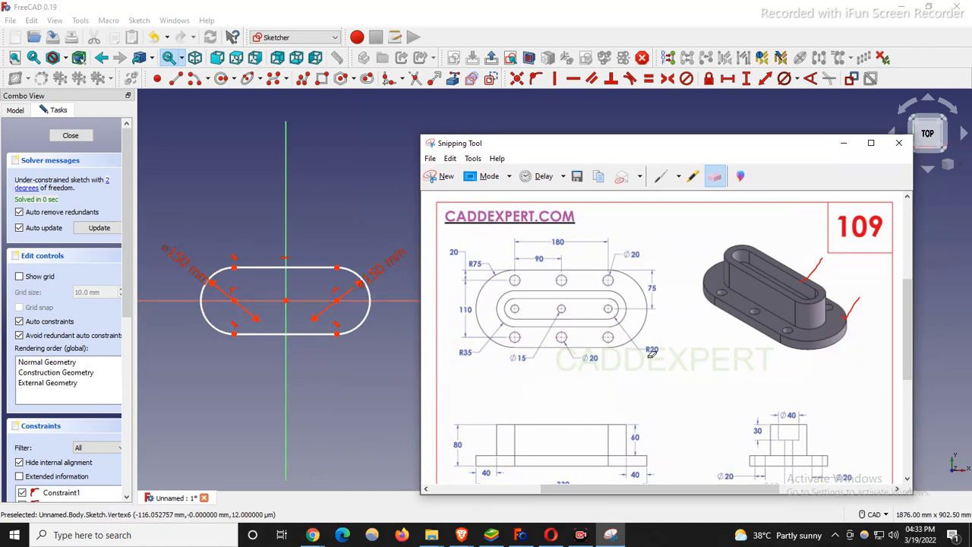
Step: Circle the 80 and 60 heights in the drawing's front view and note 20 as the base plate thickness in red
scroll(651, 354, down, 1)
click(661, 181)
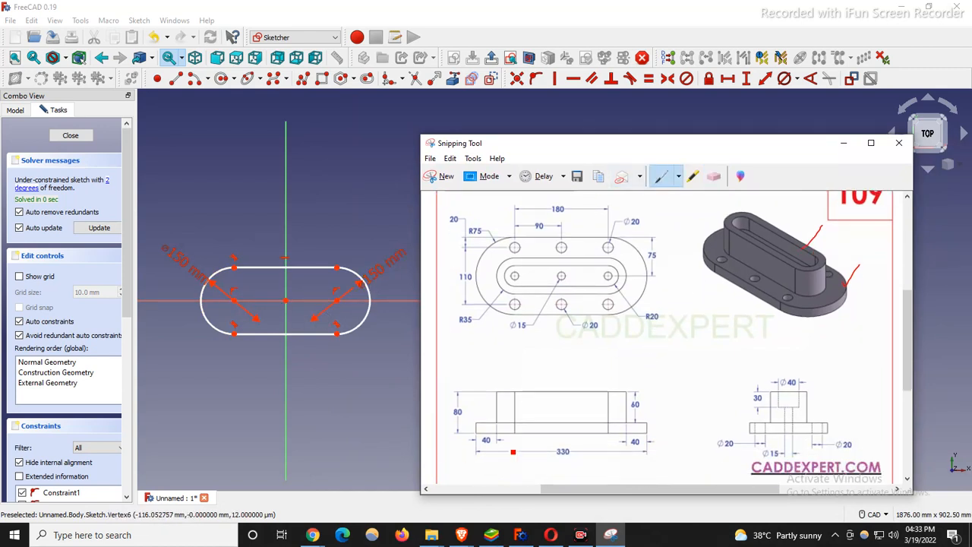
scroll(634, 352, up, 1)
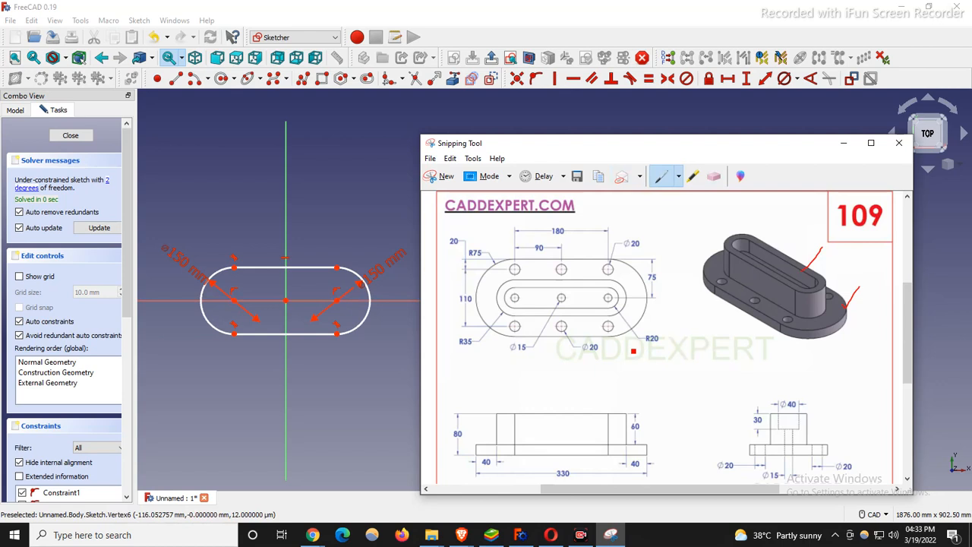
scroll(549, 399, down, 1)
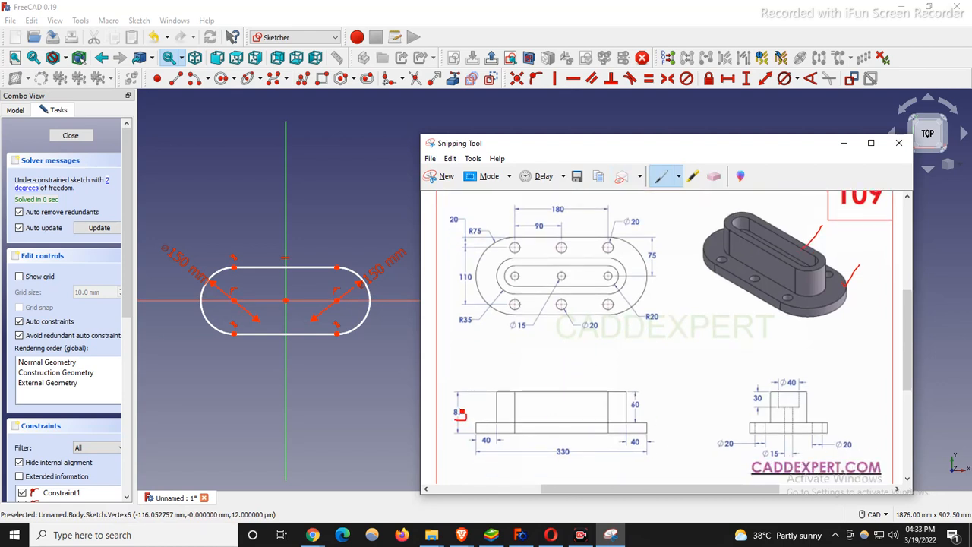
drag(459, 412, 458, 416)
mouse_move(636, 397)
mouse_down()
mouse_move(630, 414)
mouse_move(636, 396)
mouse_up()
drag(648, 430, 682, 426)
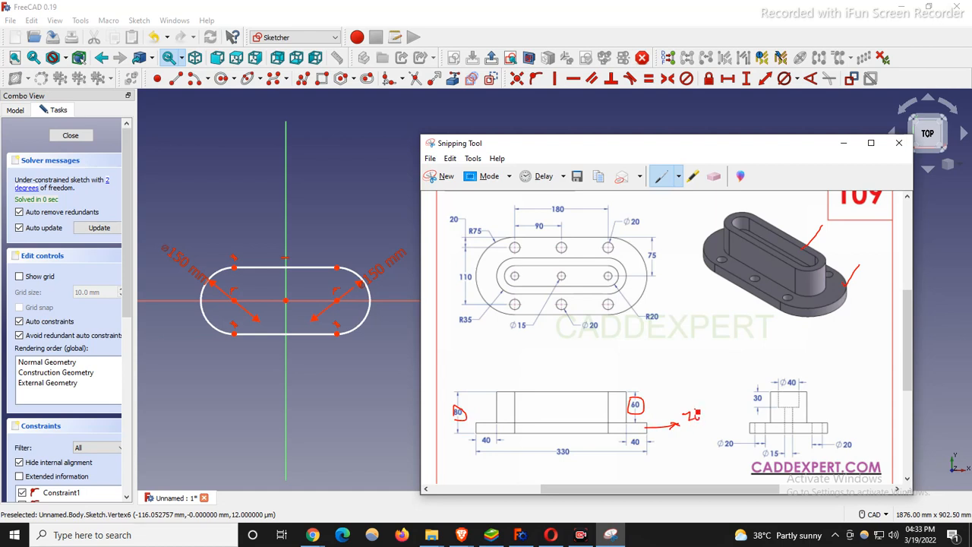
Step: Erase the red height marks and the thickness note from the front view, and minimize the drawing window
click(714, 176)
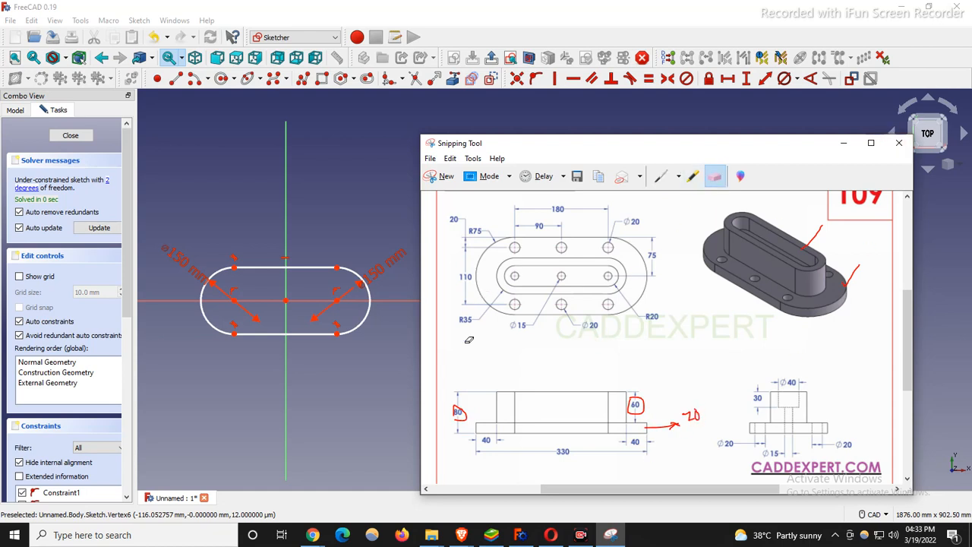
click(457, 412)
click(626, 403)
drag(684, 413, 661, 428)
click(843, 143)
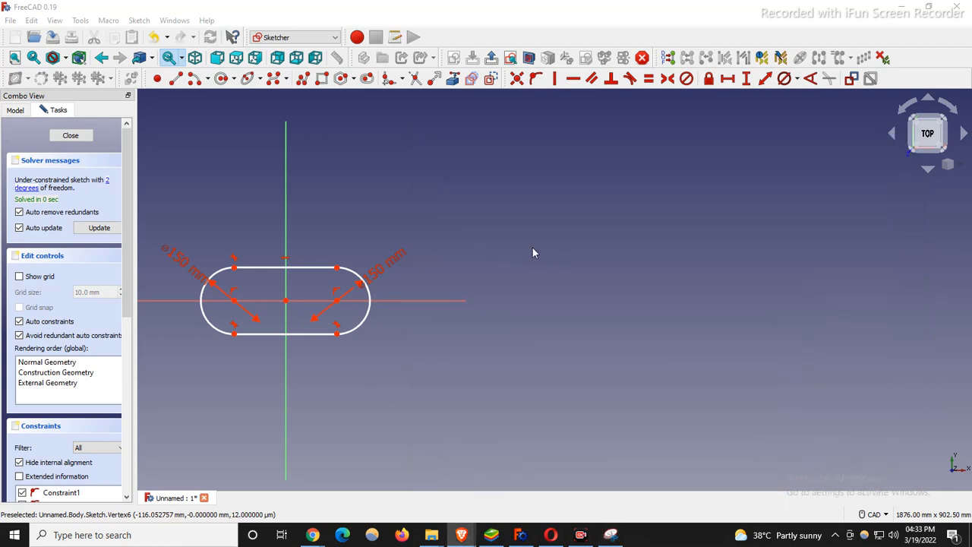
Step: Close the slot sketch, view it isometrically, and pad it to a length of 20 mm
click(67, 135)
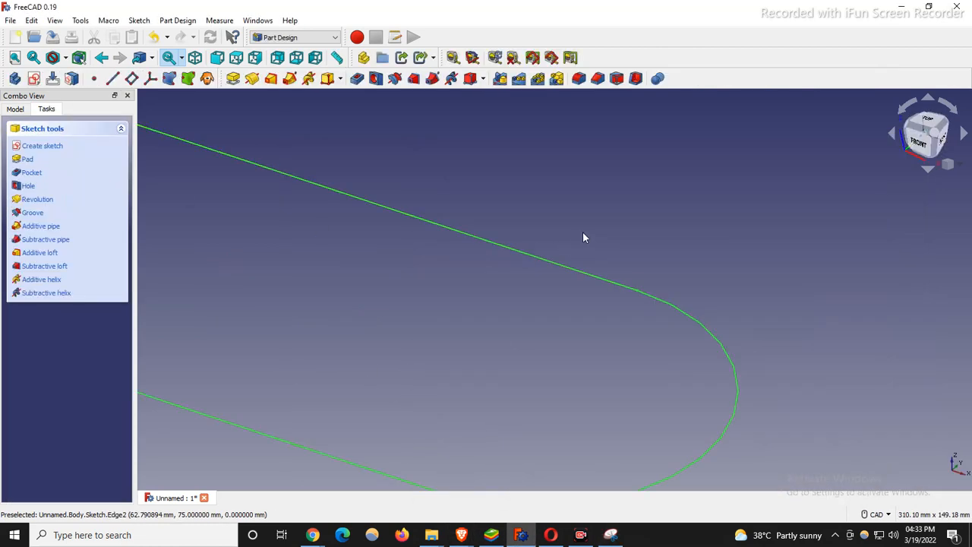
key(0)
scroll(637, 357, down, 3)
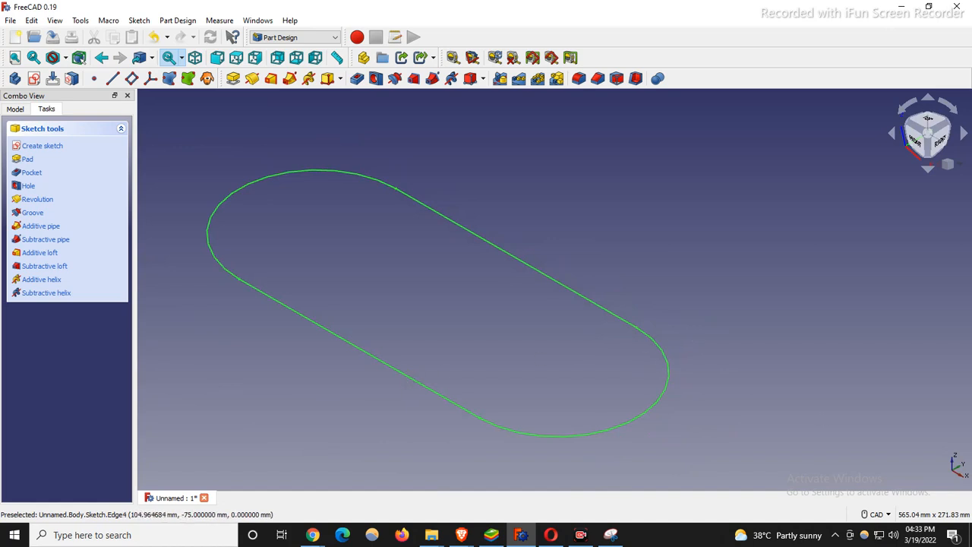
click(233, 78)
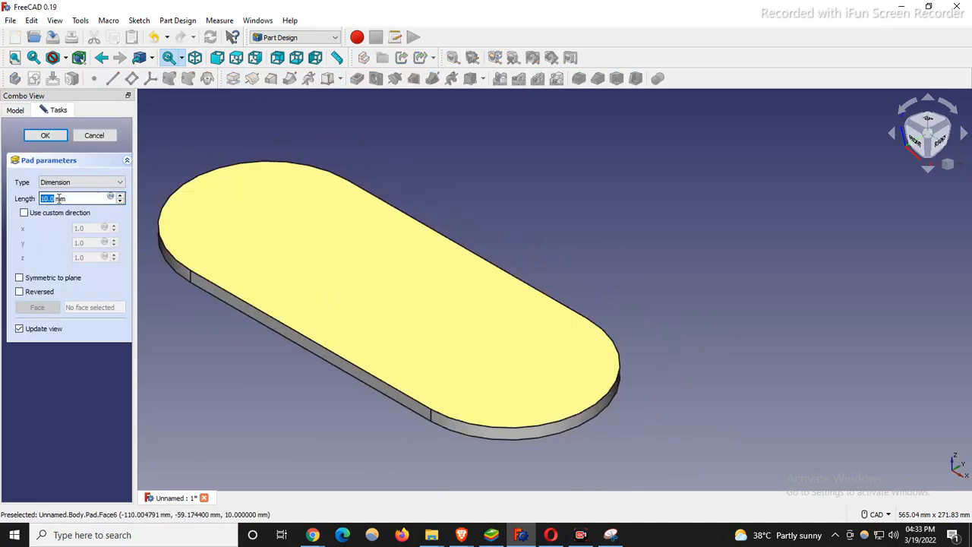
text(20)
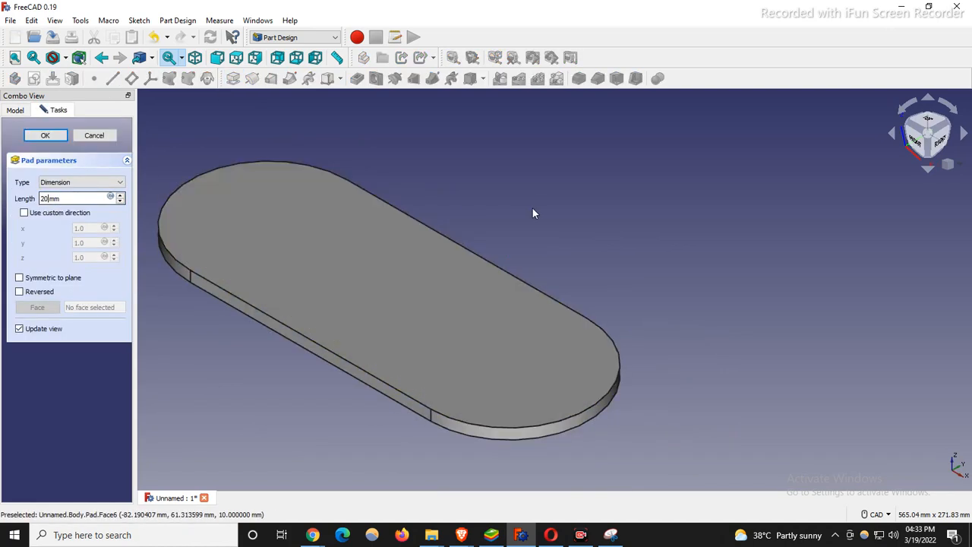
click(45, 135)
Step: Circle the raised slot outline and its 60 height on the reference drawing in red, and erase both marks again
click(611, 534)
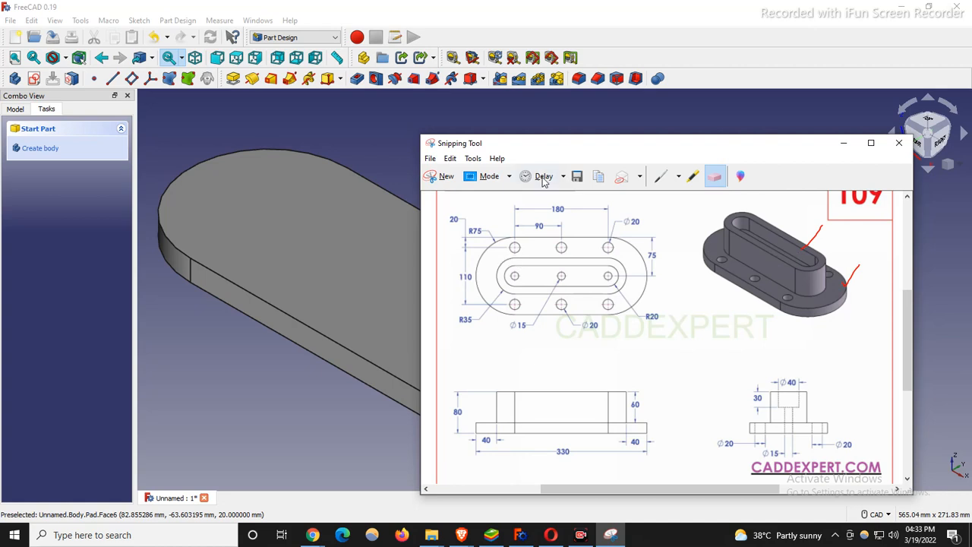
click(661, 176)
mouse_move(528, 256)
mouse_down()
mouse_move(639, 281)
mouse_move(585, 300)
mouse_move(496, 281)
mouse_move(495, 261)
mouse_move(558, 248)
mouse_up()
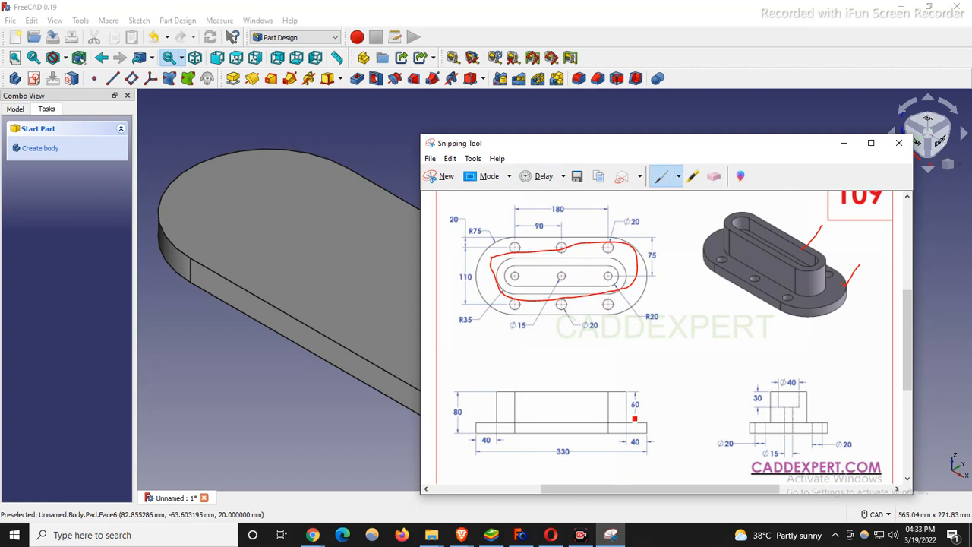
drag(653, 412, 652, 405)
click(714, 176)
click(614, 243)
click(641, 406)
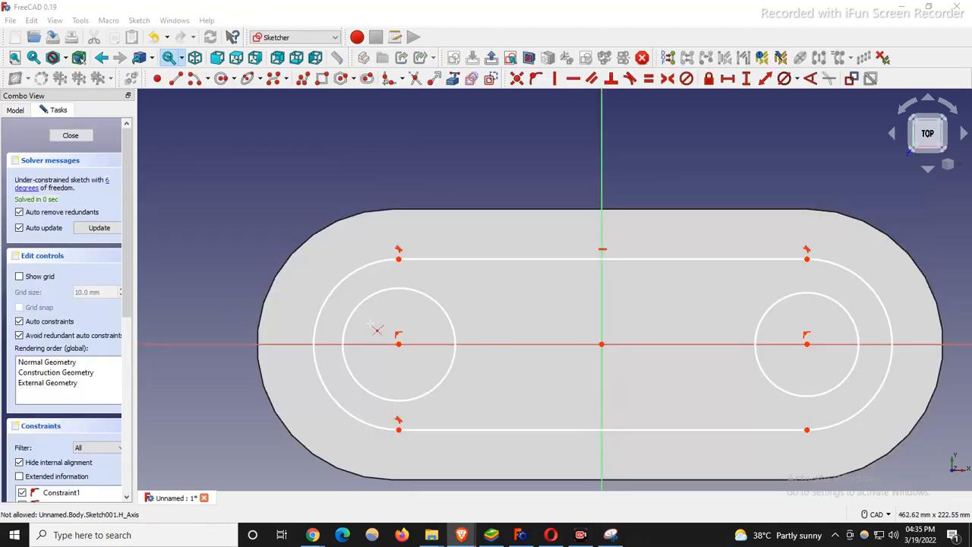
Step: Sketch two horizontal lines inside the slot outline, one above and one below the two circles, extending past both
scroll(377, 329, down, 4)
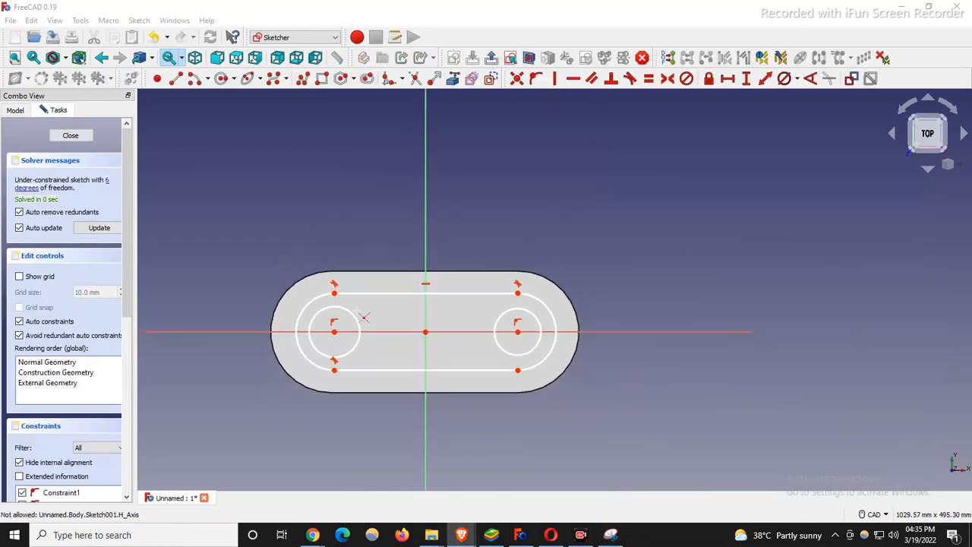
scroll(365, 315, up, 5)
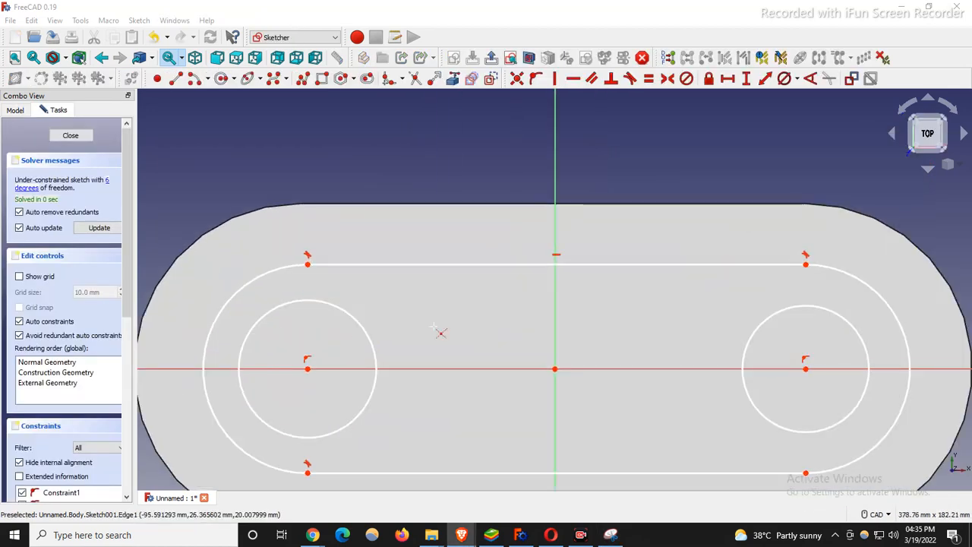
click(175, 78)
click(273, 279)
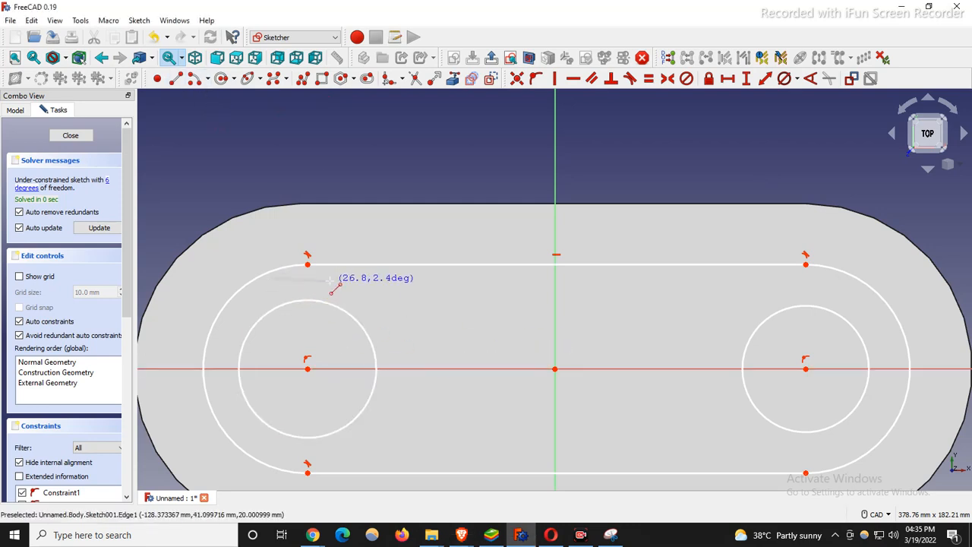
click(835, 278)
click(277, 449)
click(845, 449)
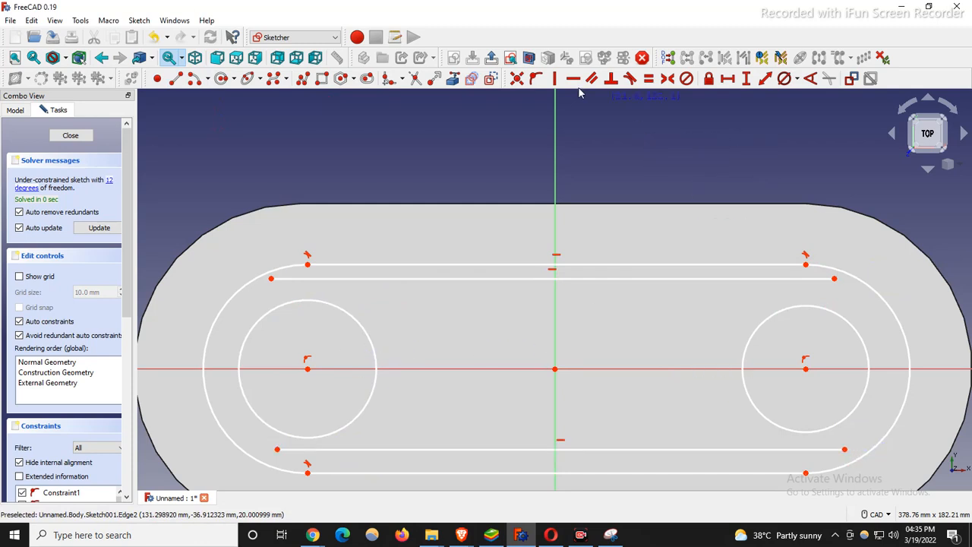
Step: Constrain the lower horizontal line to be tangent to both the right and the left circle
click(630, 78)
click(799, 448)
click(805, 433)
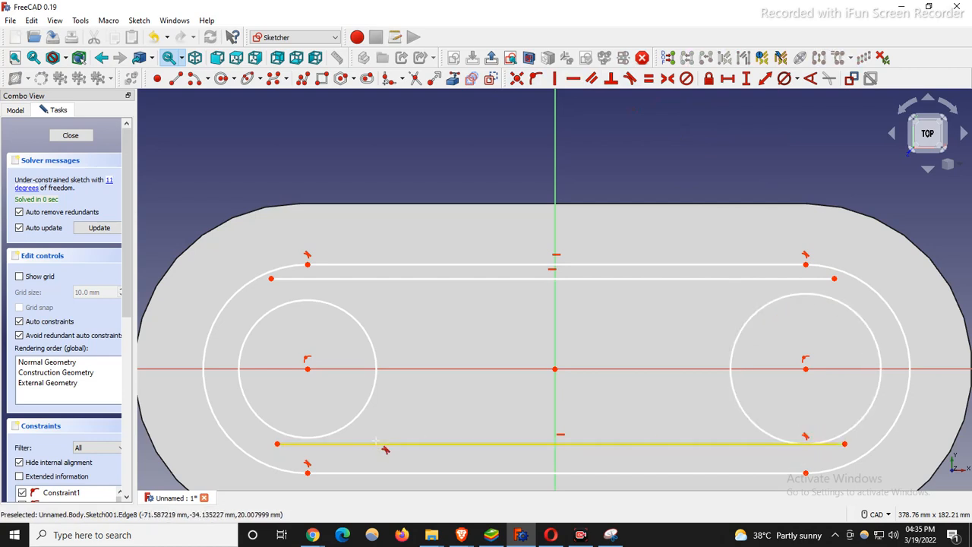
click(368, 444)
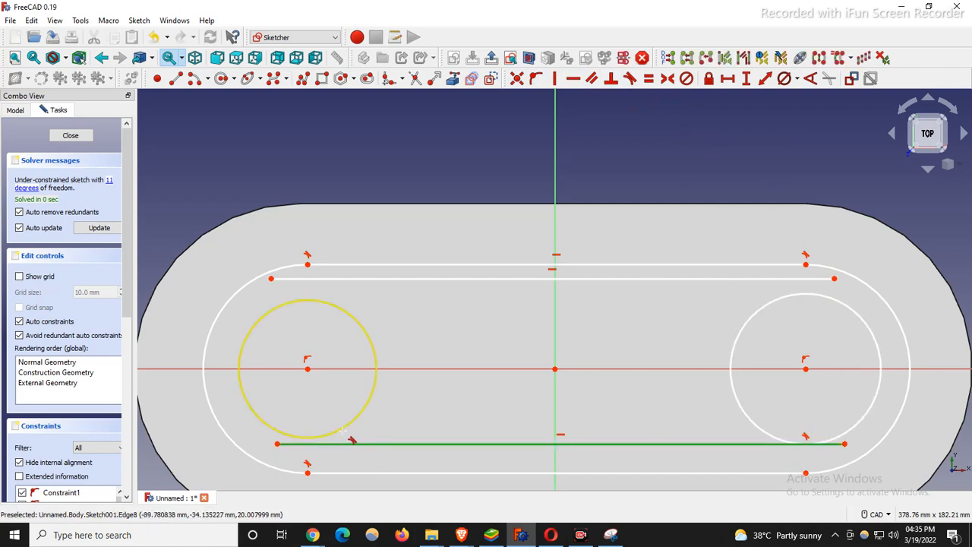
click(351, 438)
Step: Constrain the upper inner line tangent to the left circle, and try the same tangency with the right circle
click(331, 305)
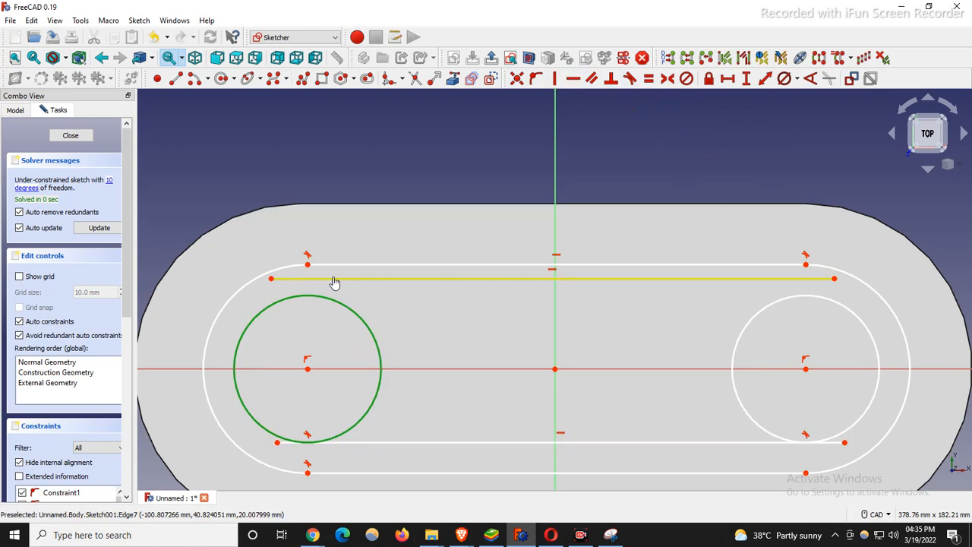
click(334, 282)
scroll(805, 289, up, 3)
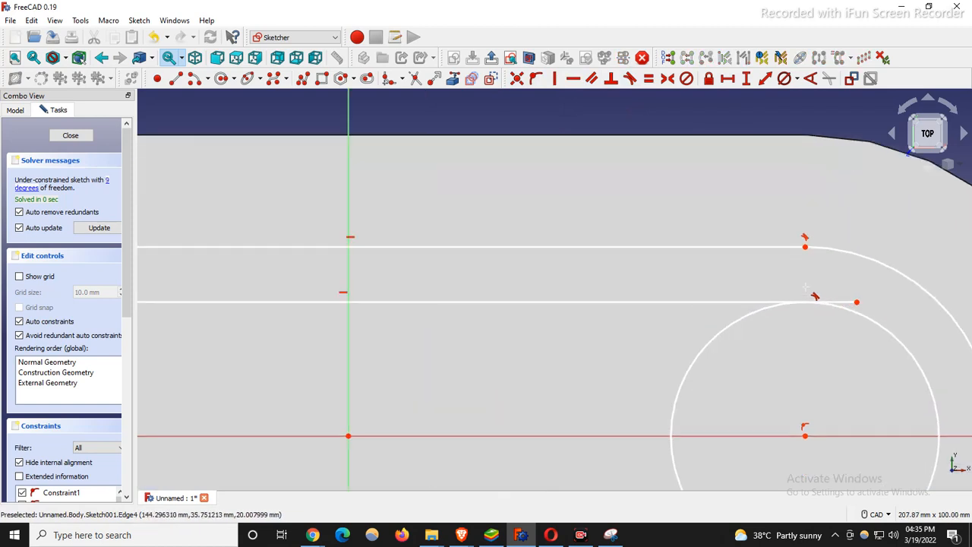
click(848, 310)
click(848, 303)
scroll(618, 347, down, 3)
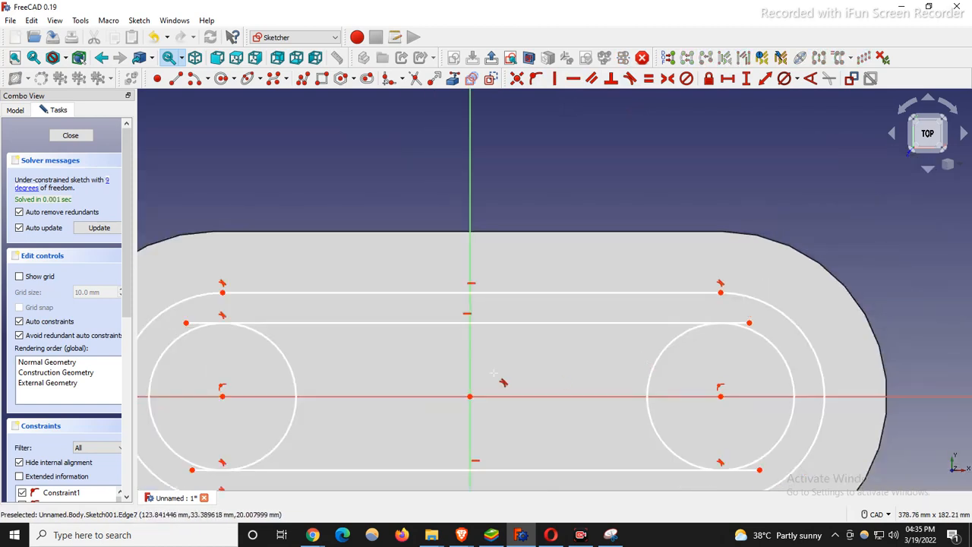
click(760, 331)
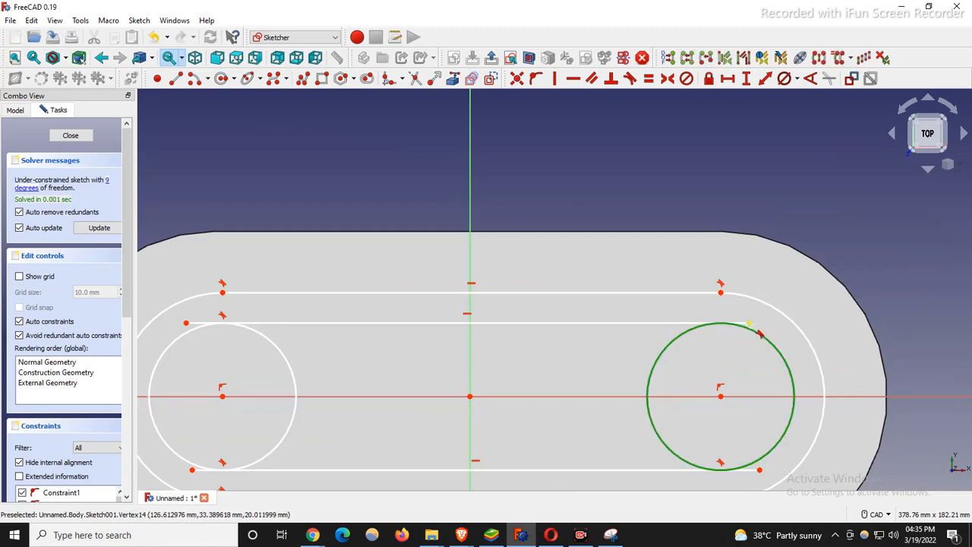
click(749, 324)
Step: Trim the ends of the two inner horizontal lines that extend past the circles' tangent points
scroll(578, 355, down, 3)
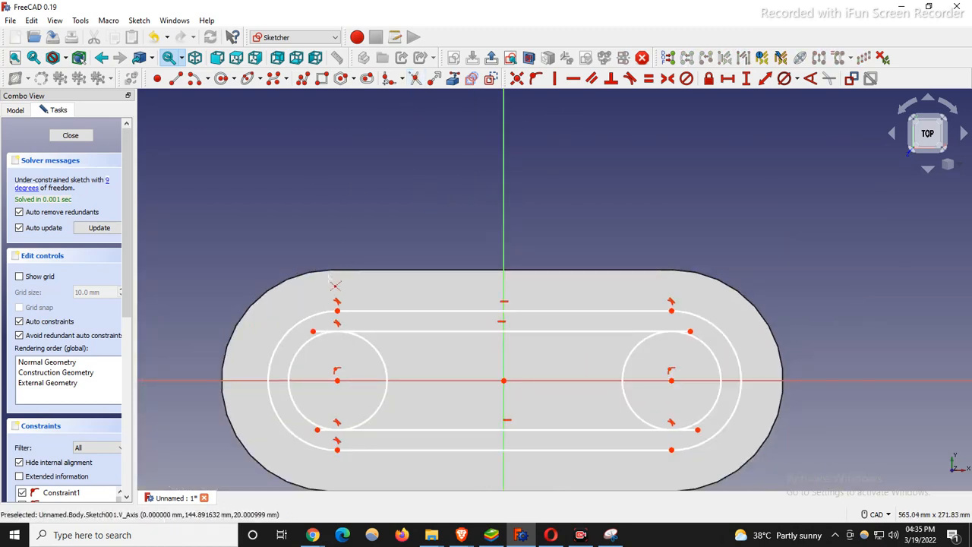
scroll(327, 335, up, 3)
click(327, 352)
scroll(338, 262, down, 3)
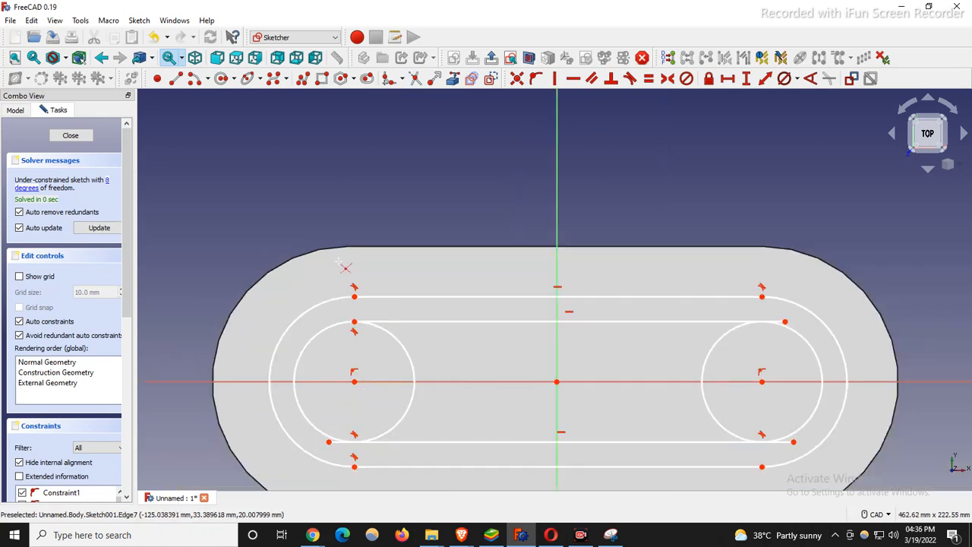
scroll(336, 410, up, 3)
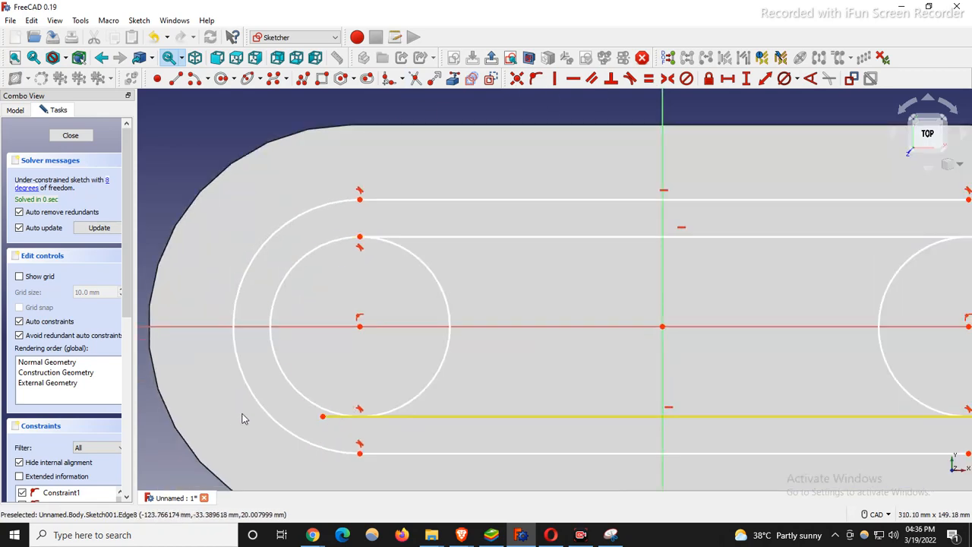
scroll(224, 410, down, 3)
scroll(678, 399, up, 3)
click(624, 425)
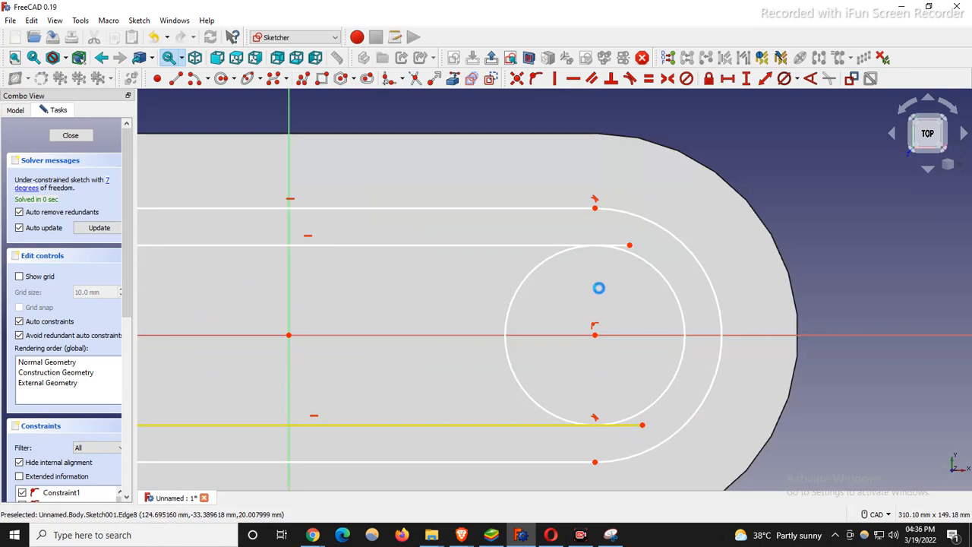
click(624, 249)
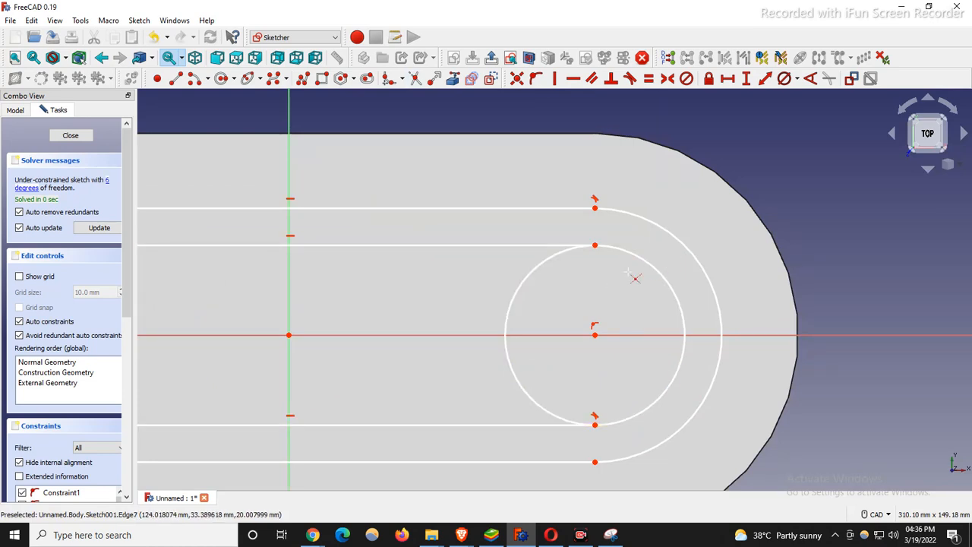
Step: Trim away the inward-facing halves of both circles to leave a closed inner slot
click(539, 278)
scroll(657, 306, down, 4)
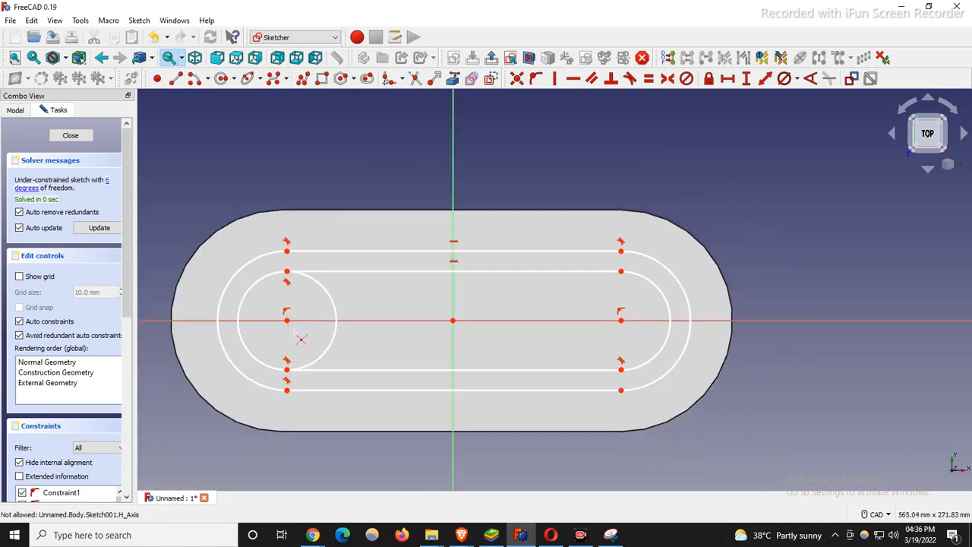
click(329, 301)
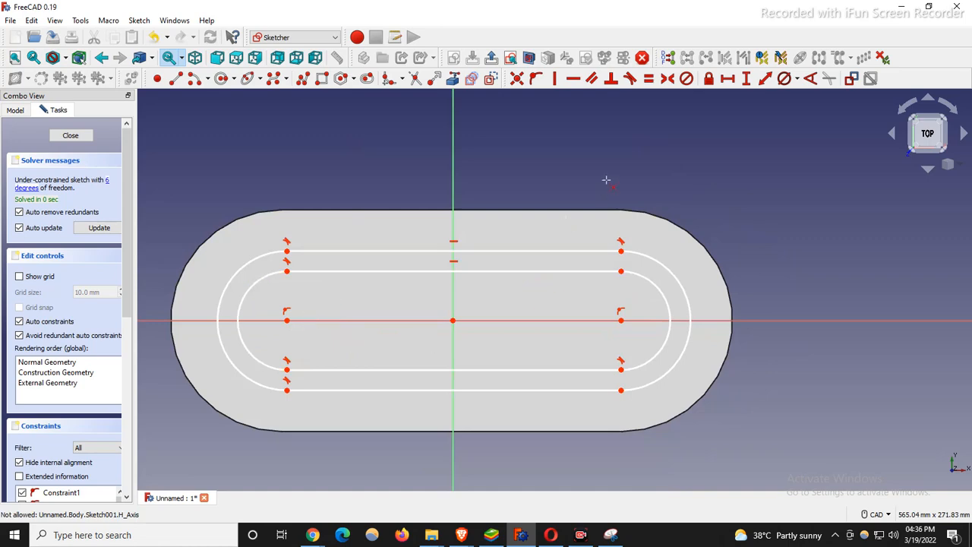
Step: Check the reference drawing, constrain the outer slot's left end arc to a 35 mm radius, and move the radius label below the axis
click(611, 535)
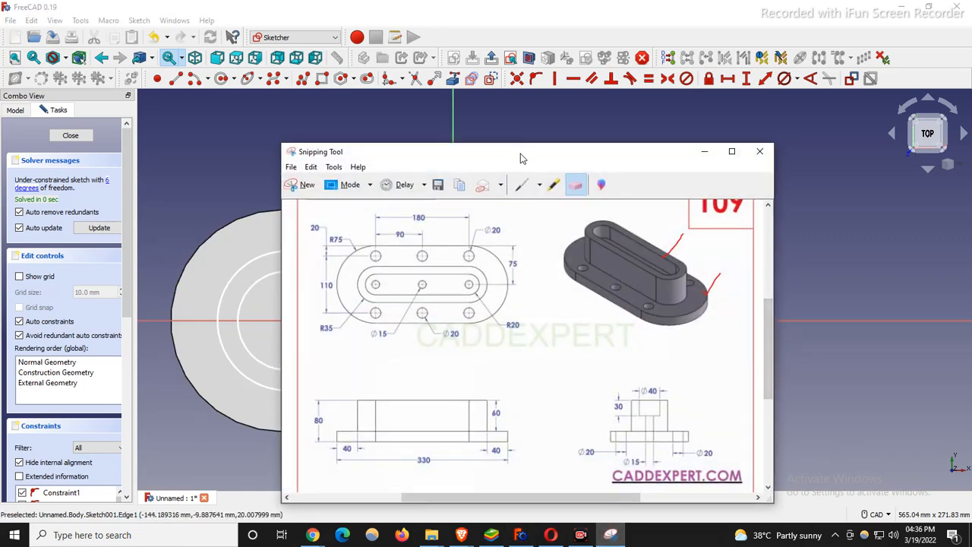
drag(517, 154, 756, 228)
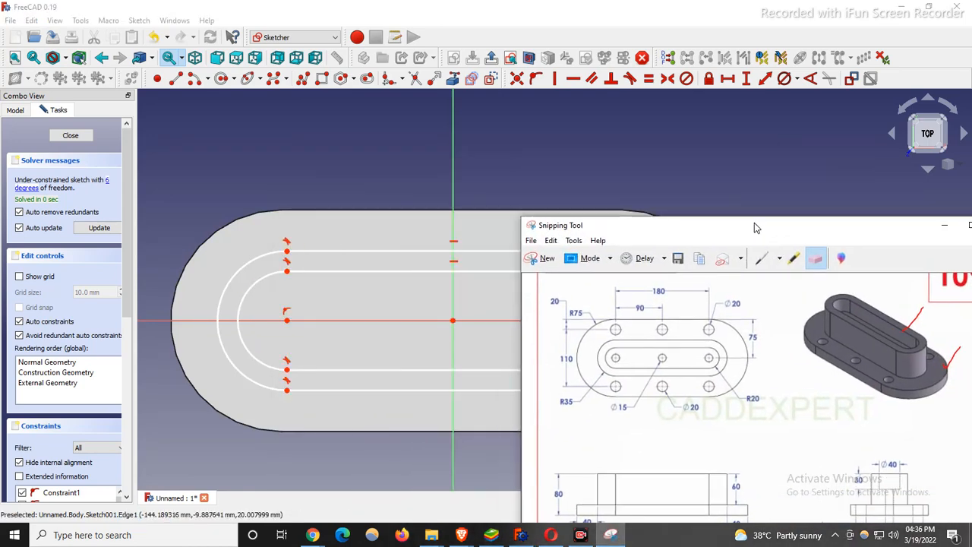
click(796, 79)
click(813, 96)
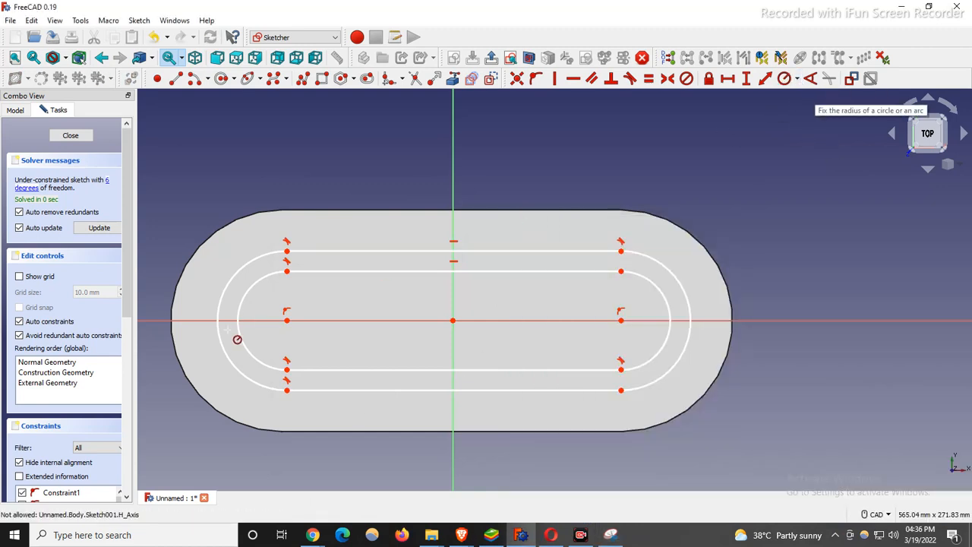
click(219, 347)
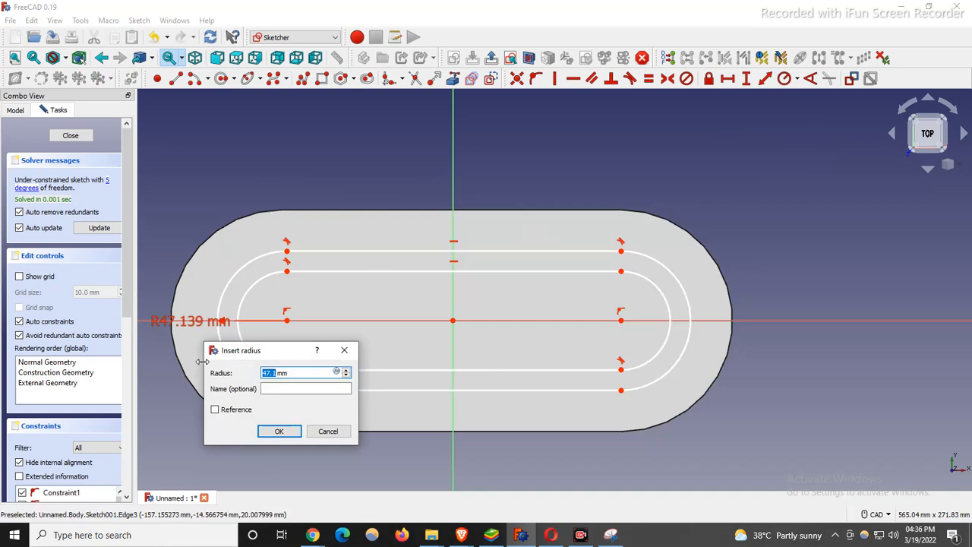
text(35)
key(Return)
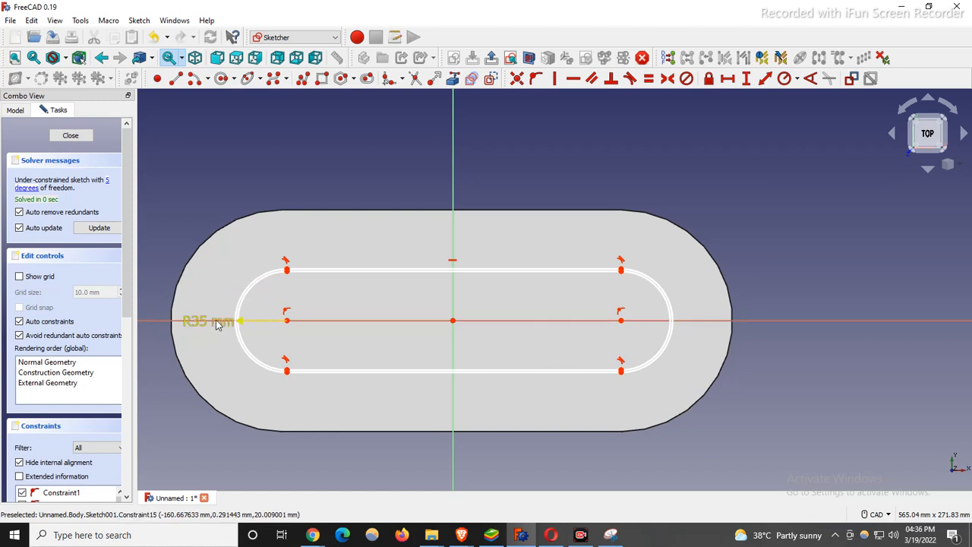
drag(217, 325, 207, 380)
Step: Shrink the inner slot away from the outer one, and circle the R20 dimension on the reference drawing in red
scroll(281, 357, up, 4)
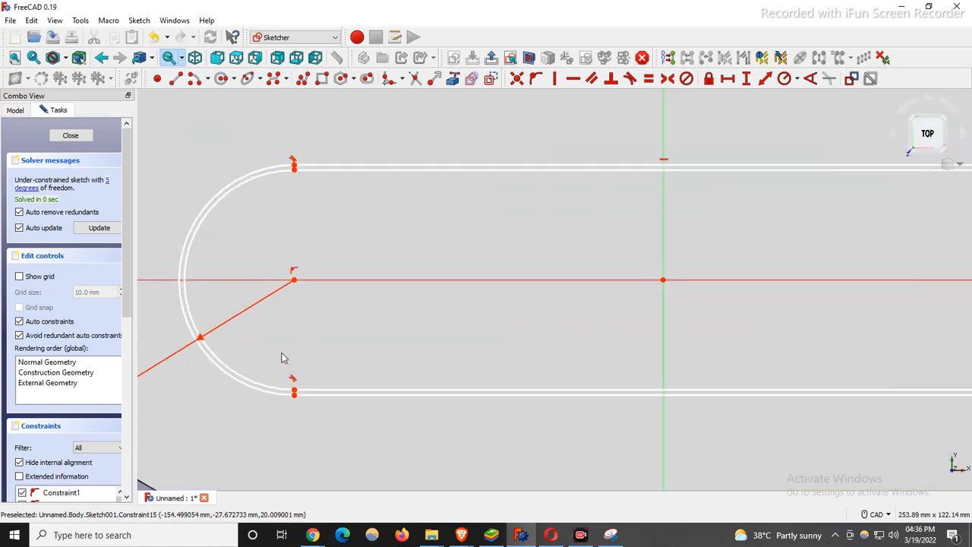
drag(245, 369, 261, 353)
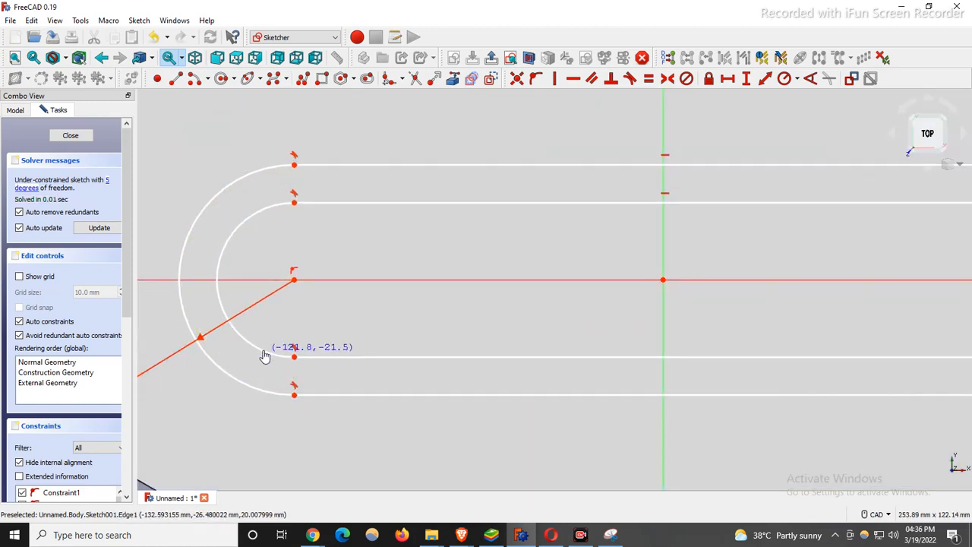
click(611, 535)
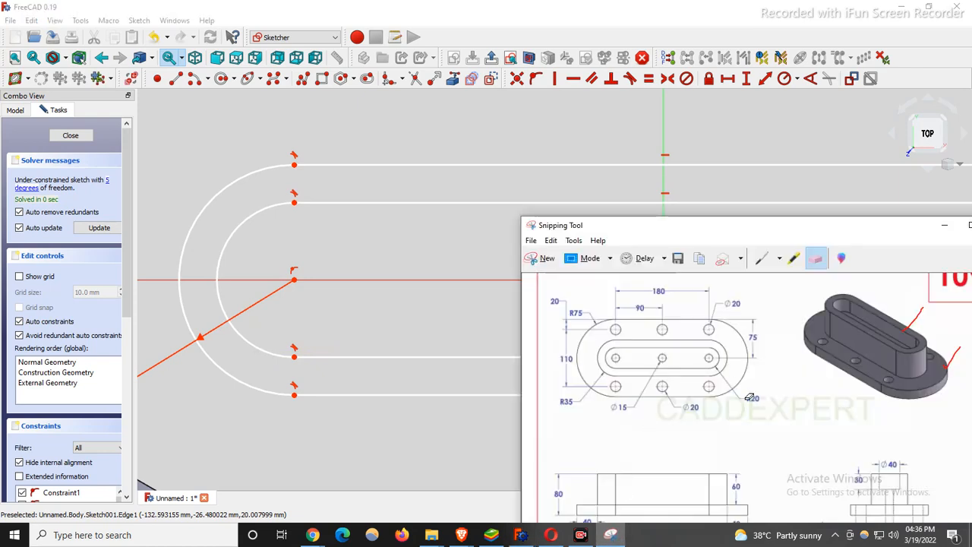
click(771, 256)
mouse_move(765, 384)
mouse_down()
mouse_move(759, 412)
mouse_move(768, 389)
mouse_up()
Step: Constrain the inner slot's left end arc to a 20 mm radius, and separate the two radius labels
scroll(360, 307, down, 3)
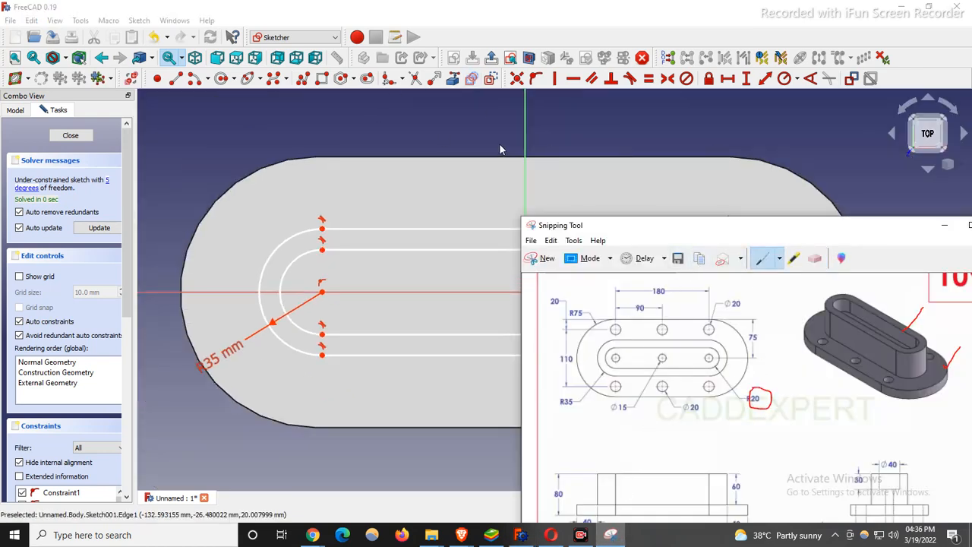
click(797, 79)
click(816, 85)
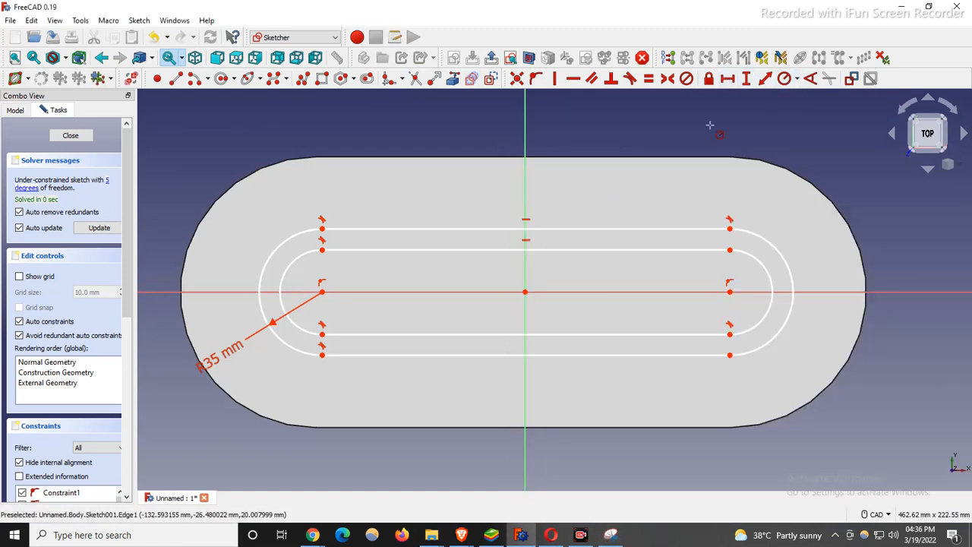
click(282, 280)
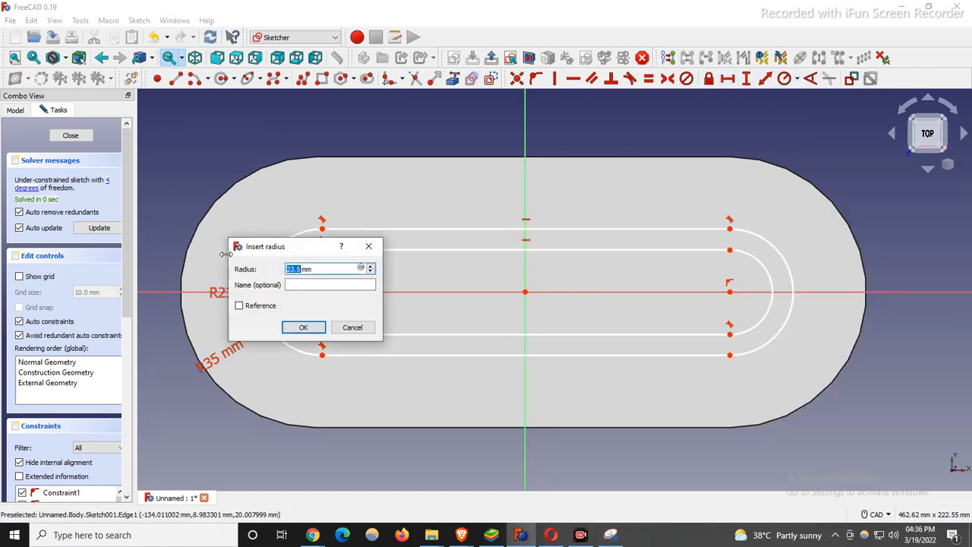
text(20)
key(Return)
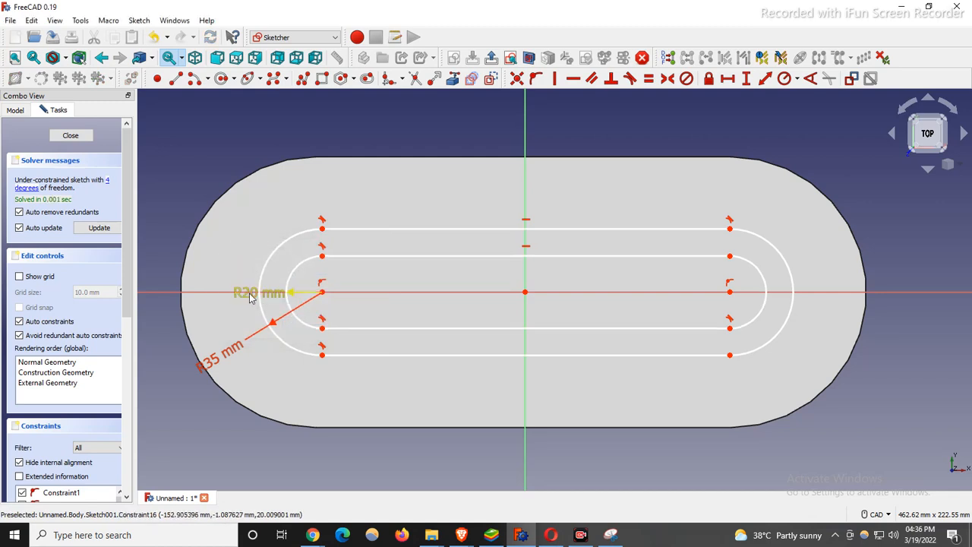
drag(251, 299, 229, 273)
mouse_move(215, 370)
mouse_down()
mouse_move(224, 350)
mouse_move(216, 358)
mouse_up()
Step: Check the two slots against the reference drawing, and nudge the outline to test which parts still move
scroll(226, 280, down, 3)
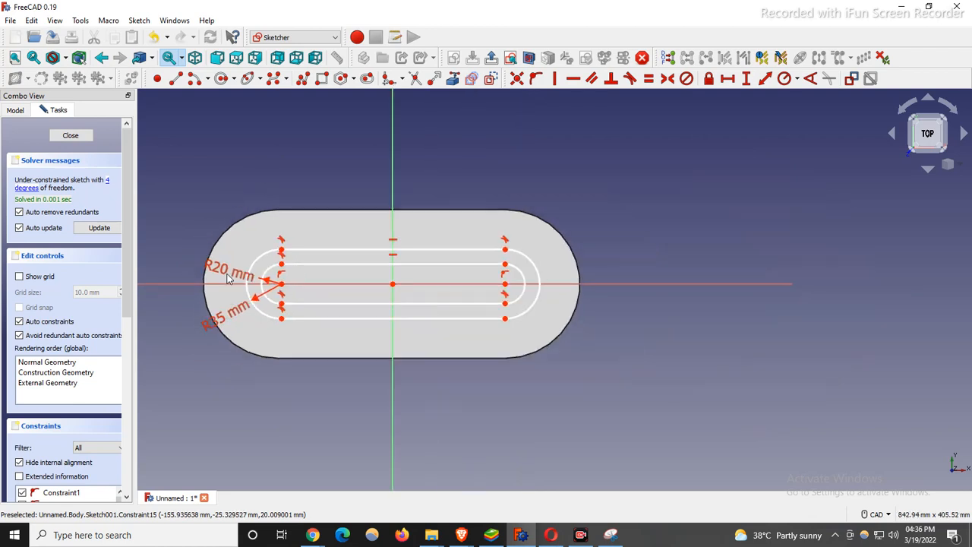
scroll(300, 305, up, 2)
click(611, 535)
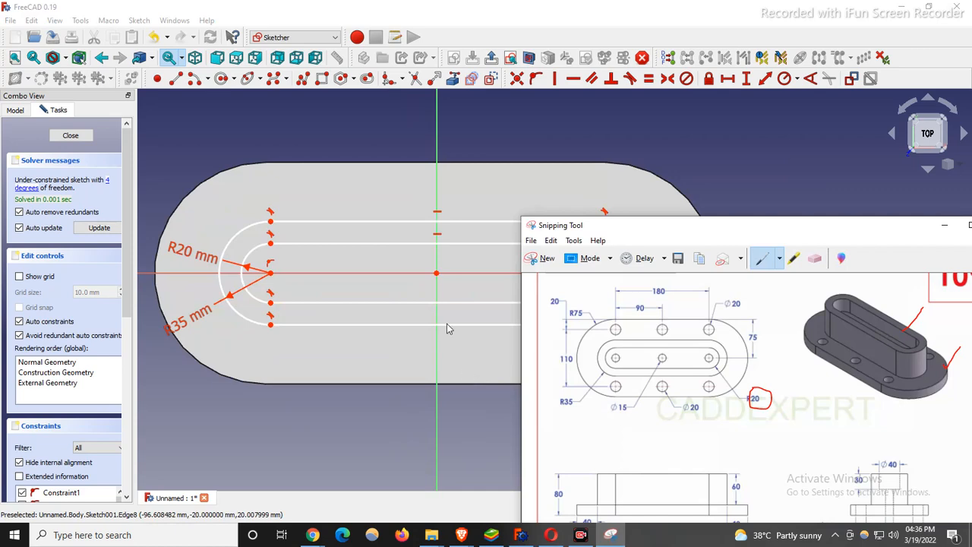
scroll(252, 327, down, 2)
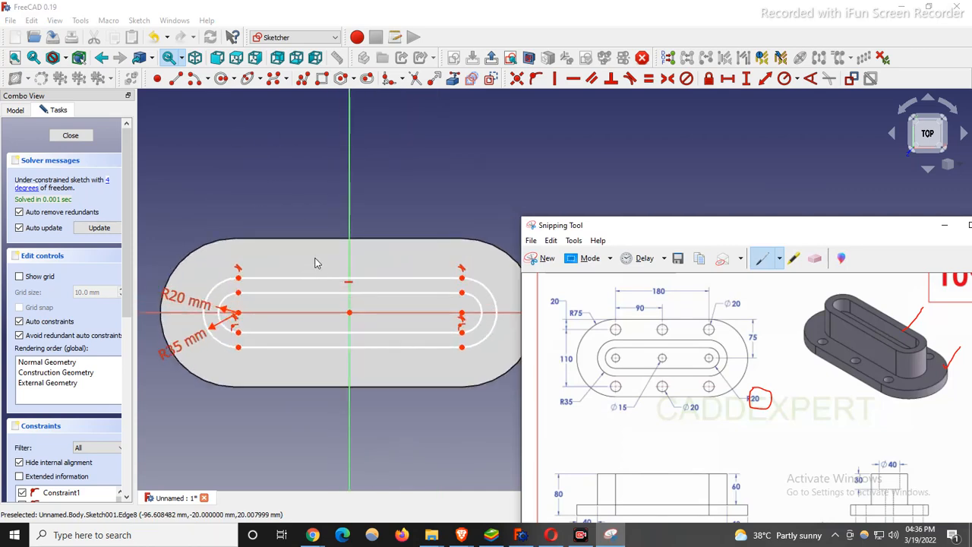
right_click(315, 259)
click(278, 282)
mouse_move(274, 284)
mouse_down()
mouse_move(291, 261)
mouse_move(278, 272)
mouse_move(293, 275)
mouse_move(256, 284)
mouse_move(293, 284)
mouse_move(278, 284)
mouse_up()
Step: Add tangent constraints at the right end between the inner arc and its upper line and the outer arc and its lower line
scroll(471, 302, up, 6)
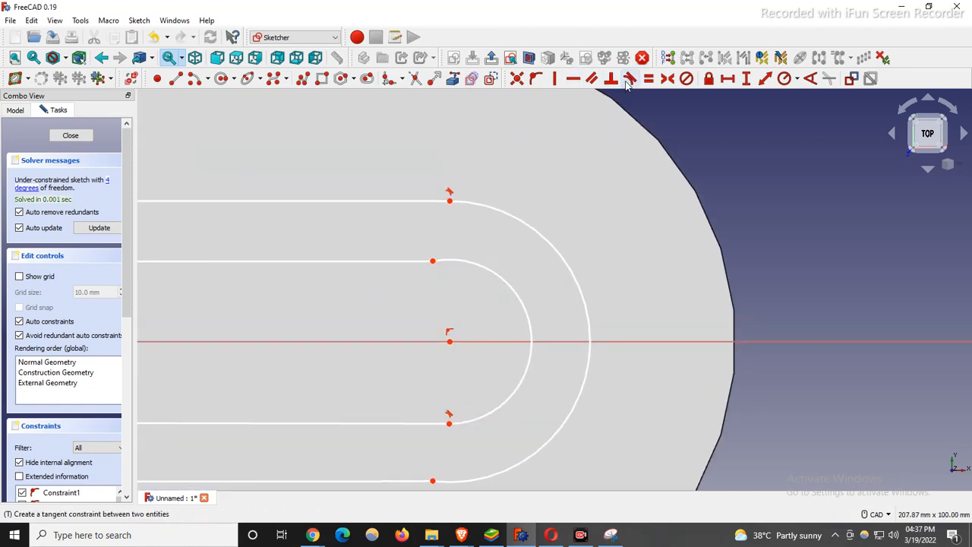
click(463, 265)
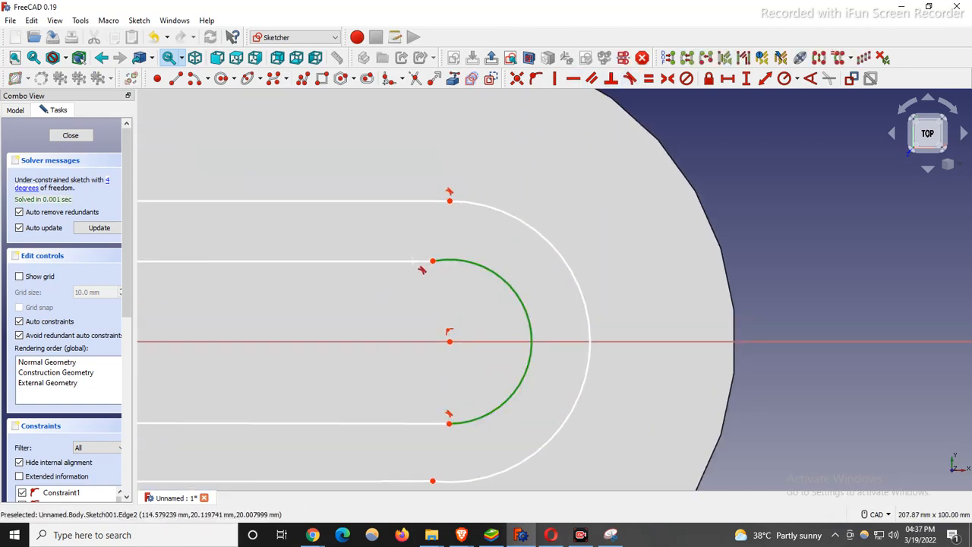
scroll(575, 230, down, 4)
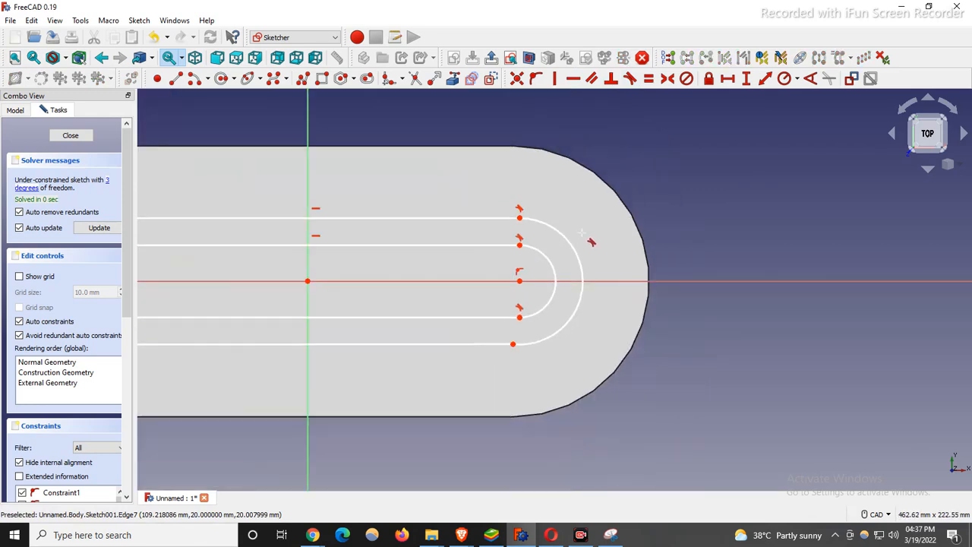
scroll(507, 341, up, 1)
click(508, 345)
click(634, 338)
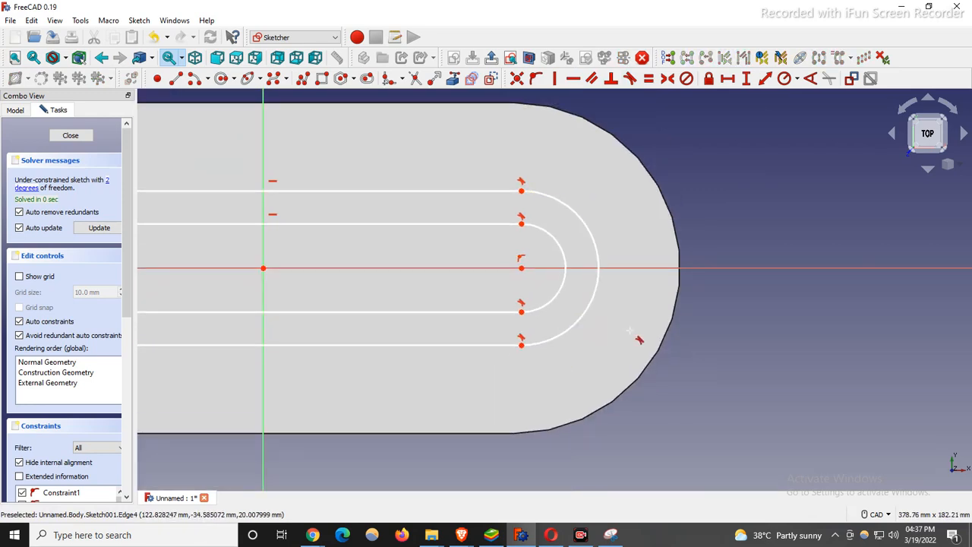
scroll(633, 339, down, 2)
scroll(199, 331, up, 2)
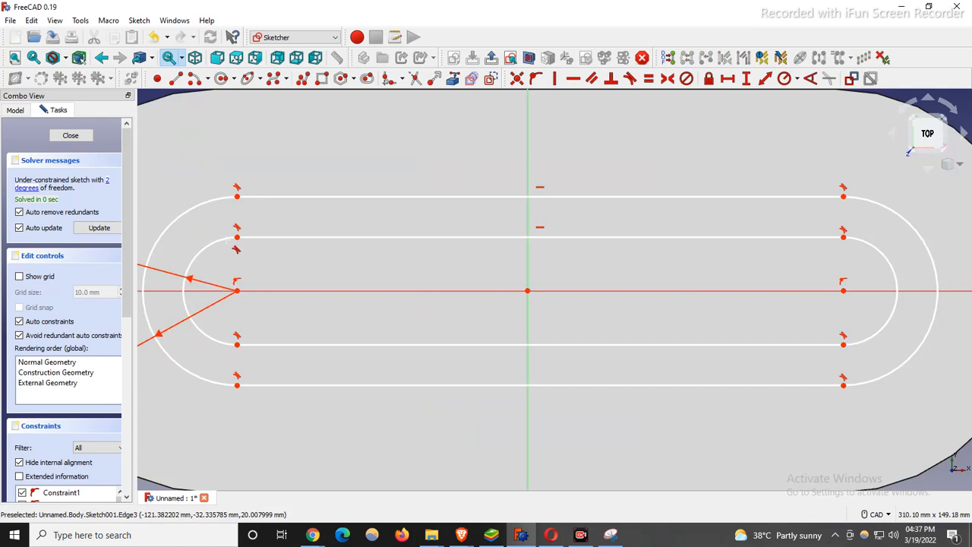
scroll(564, 331, down, 2)
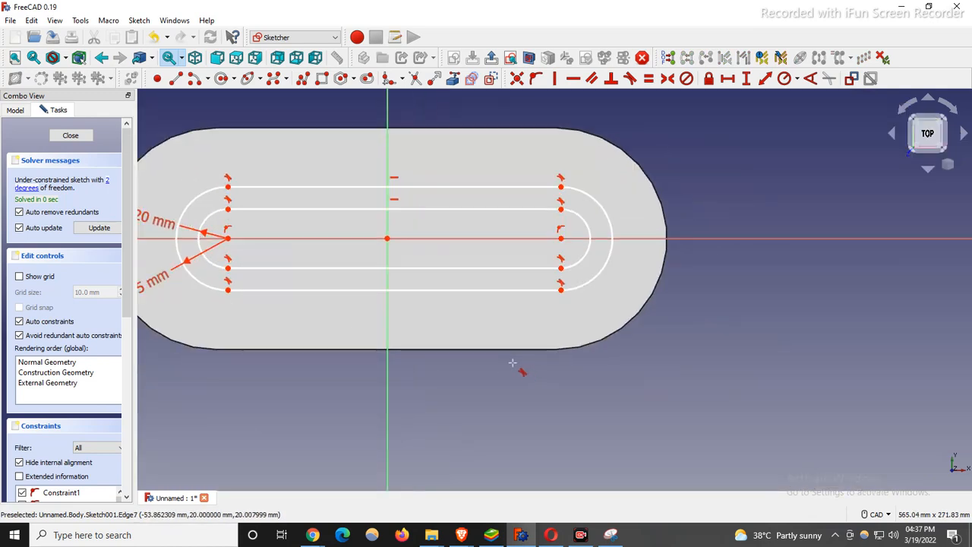
Step: Check the slot dimensions on the reference drawing, place it beside the sketch, and circle the 330 overall length in red
click(610, 534)
scroll(646, 353, down, 2)
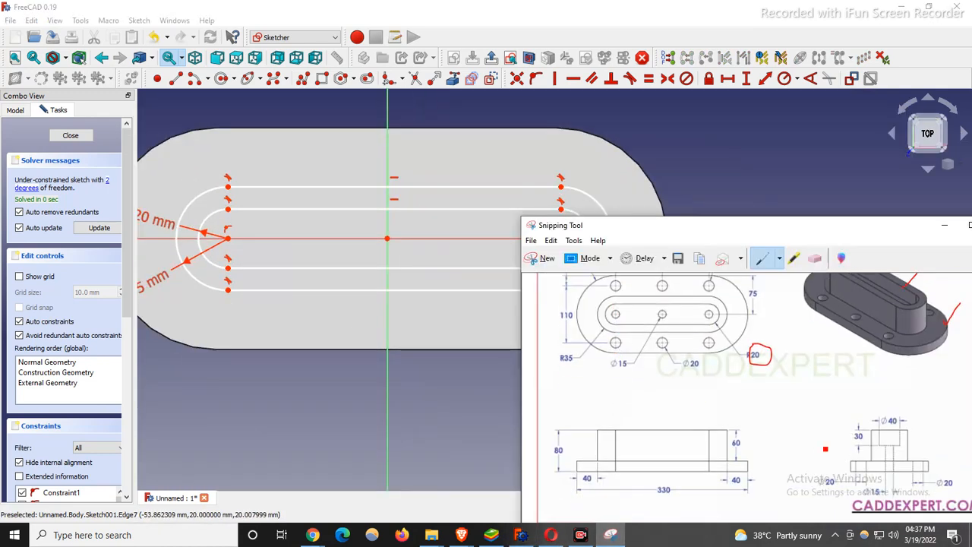
scroll(646, 353, down, 1)
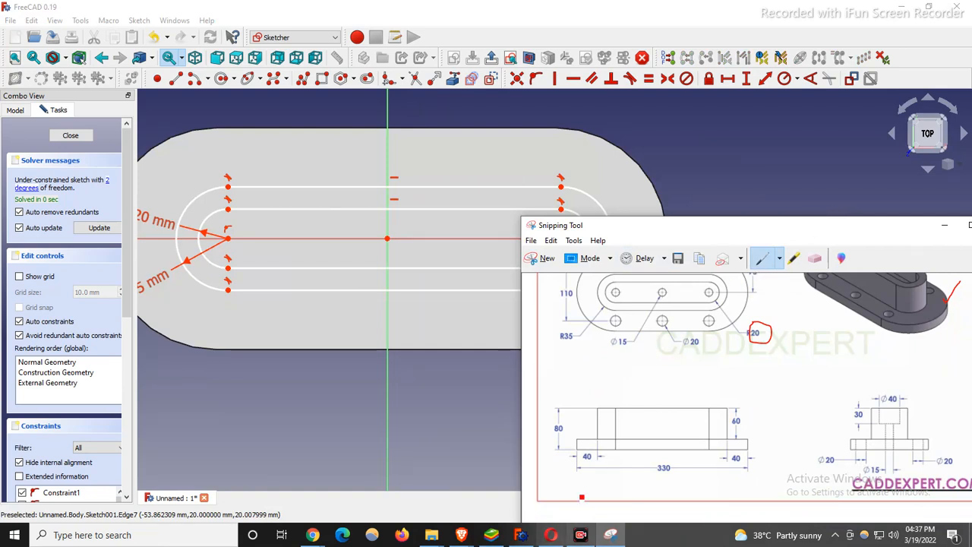
scroll(630, 456, up, 2)
scroll(465, 459, down, 1)
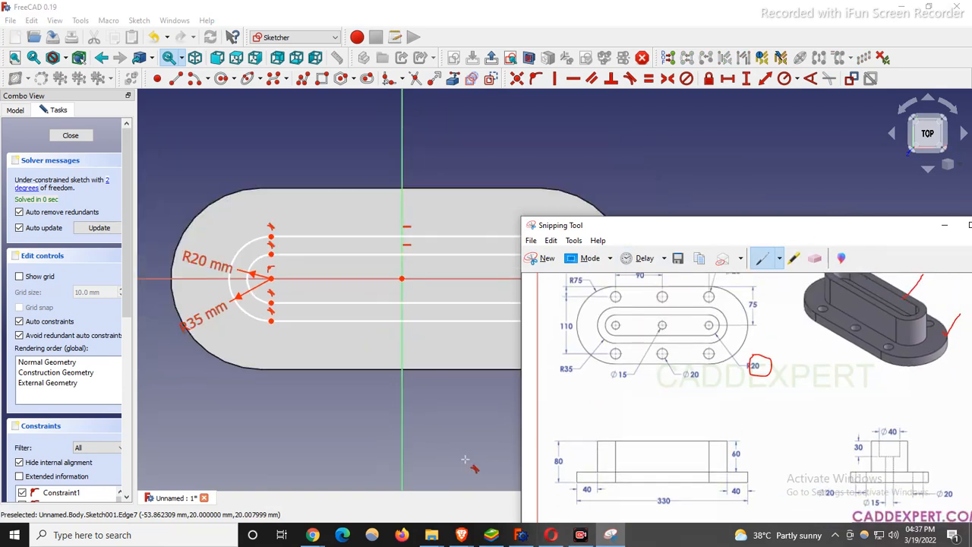
scroll(682, 399, up, 1)
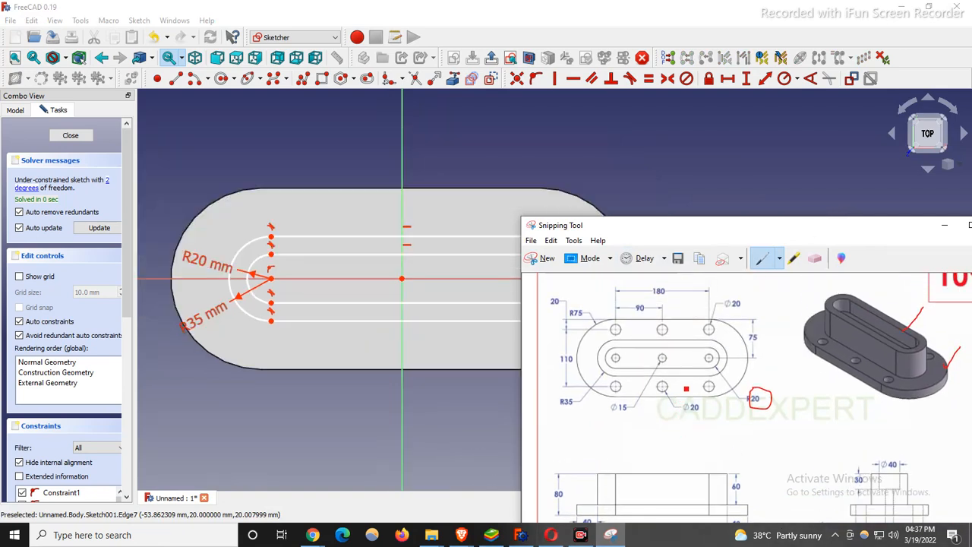
drag(811, 233, 555, 144)
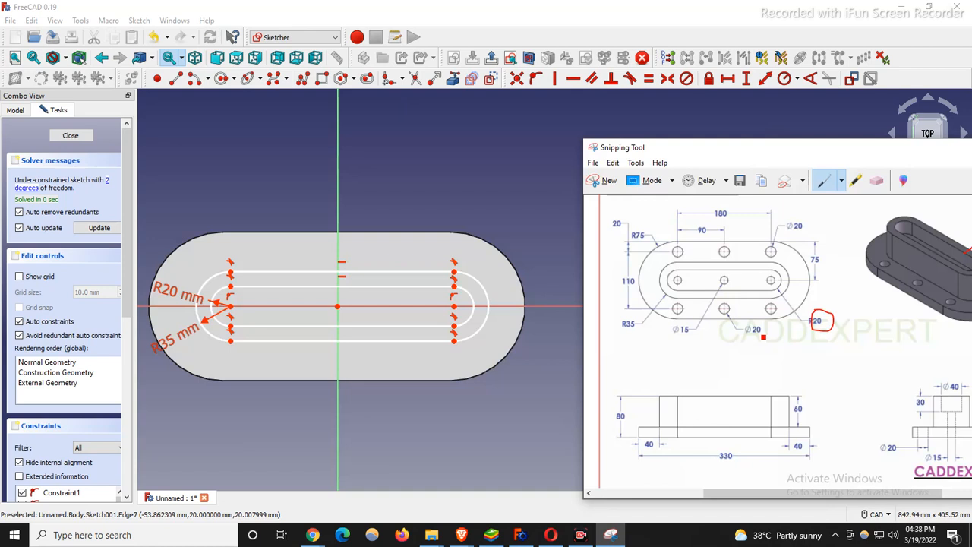
drag(806, 156, 682, 150)
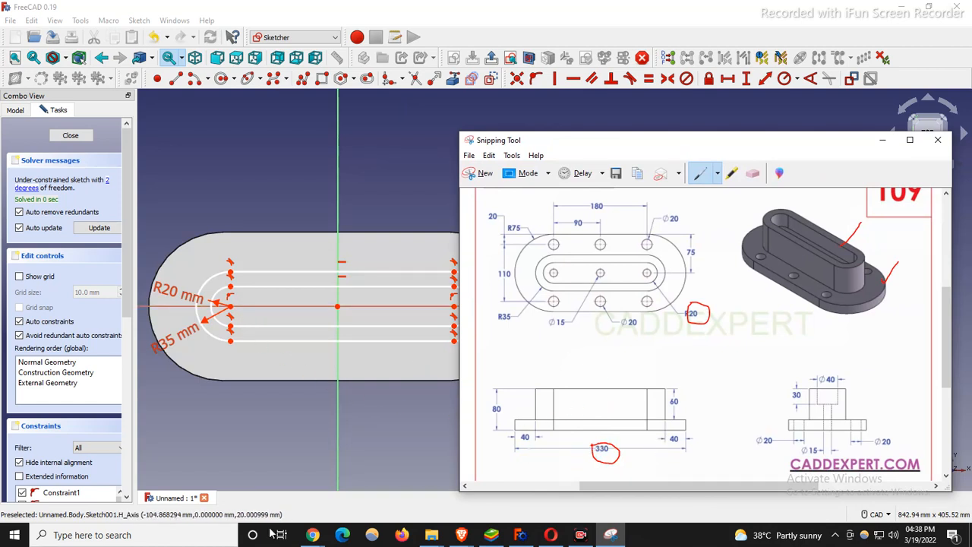
Step: Open Calculator, subtract 80 from 330, and return to the slot sketch in FreeCAD
click(165, 536)
text(calc)
key(Return)
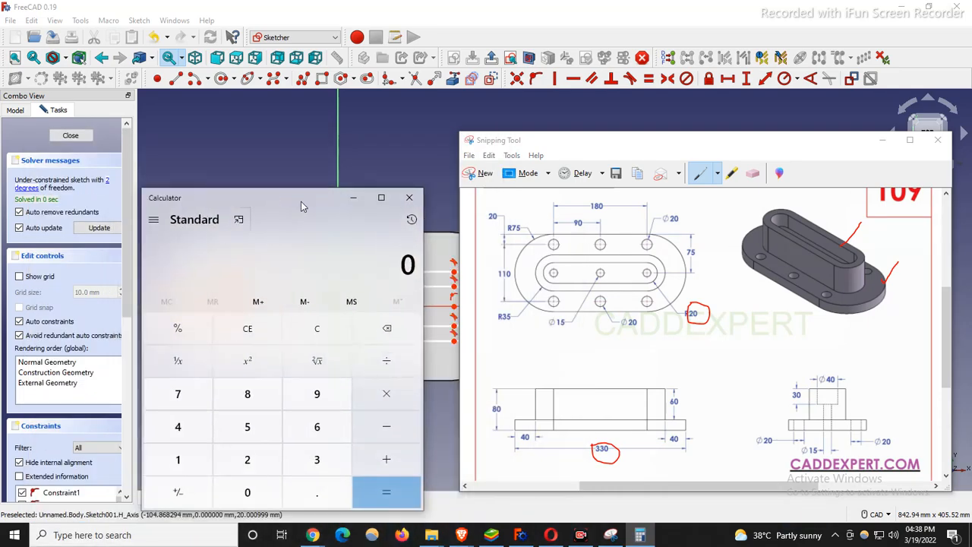
text(33)
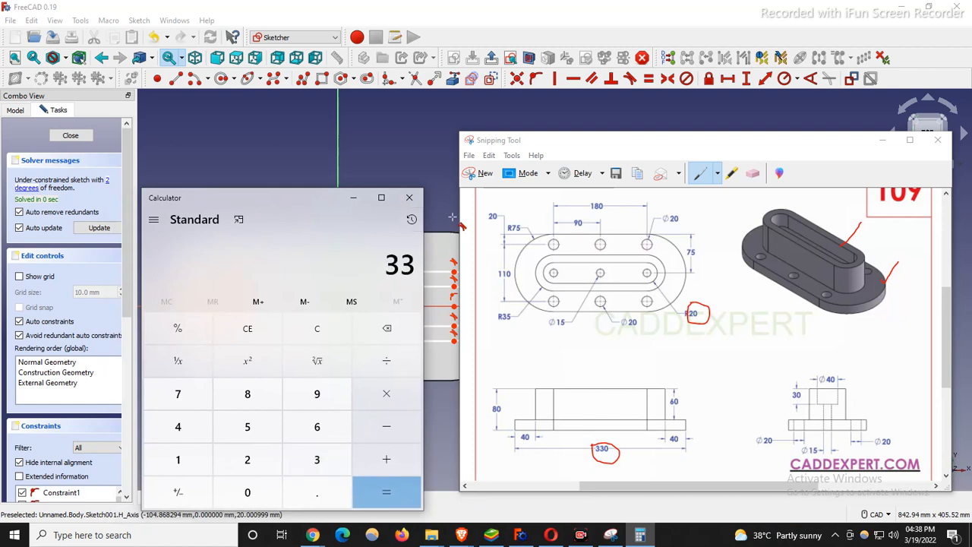
text(0 - 80)
key(Return)
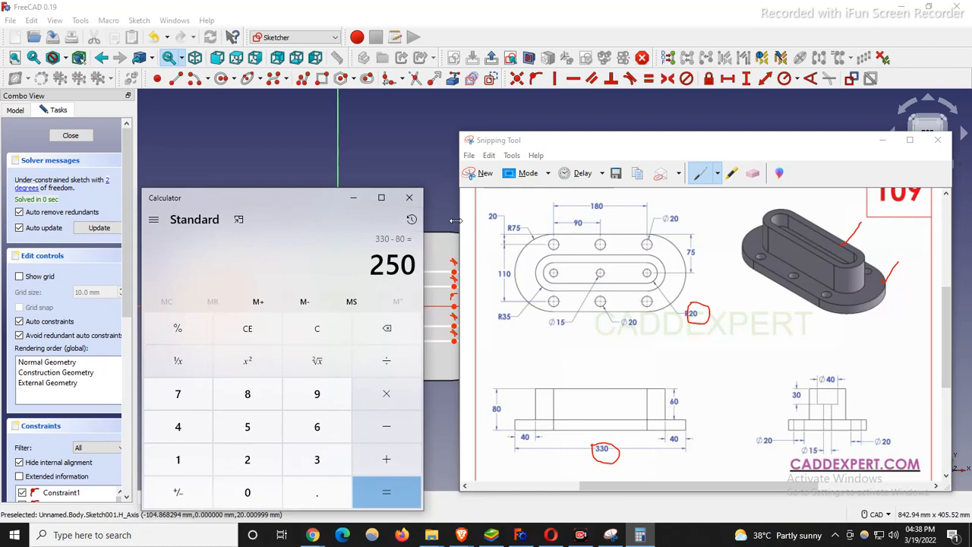
click(353, 198)
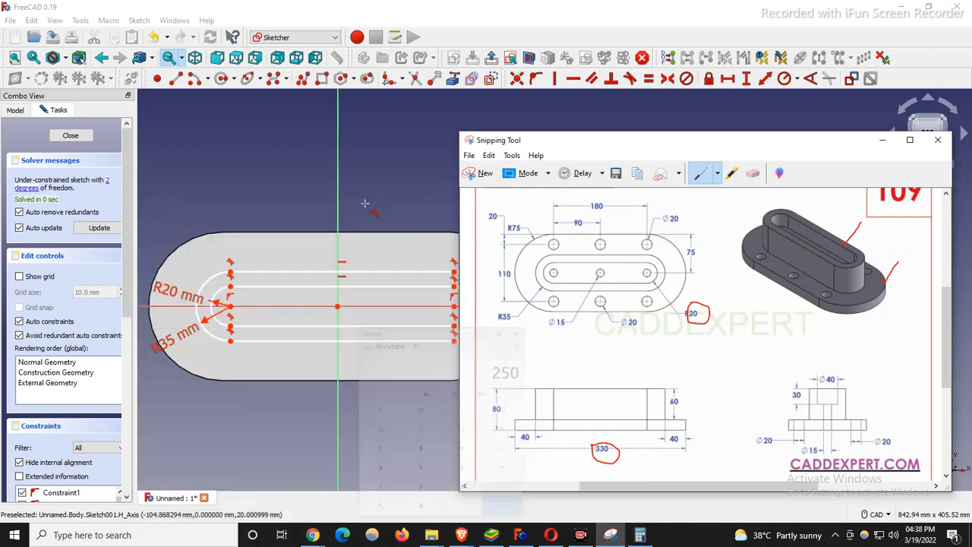
click(384, 198)
scroll(206, 316, up, 3)
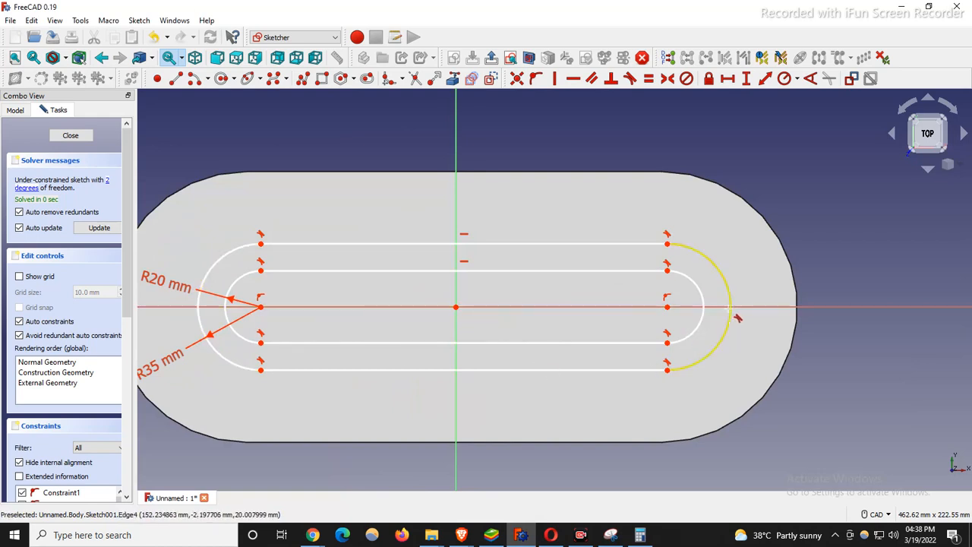
Step: Bring Calculator back over the sketch, subtract 70 from the previous result, and put Calculator away
click(640, 534)
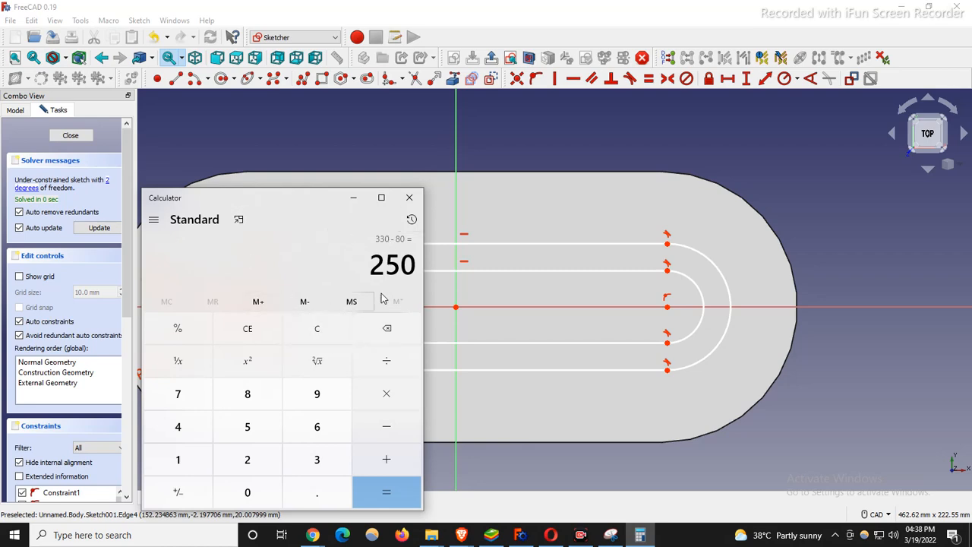
drag(299, 209, 749, 254)
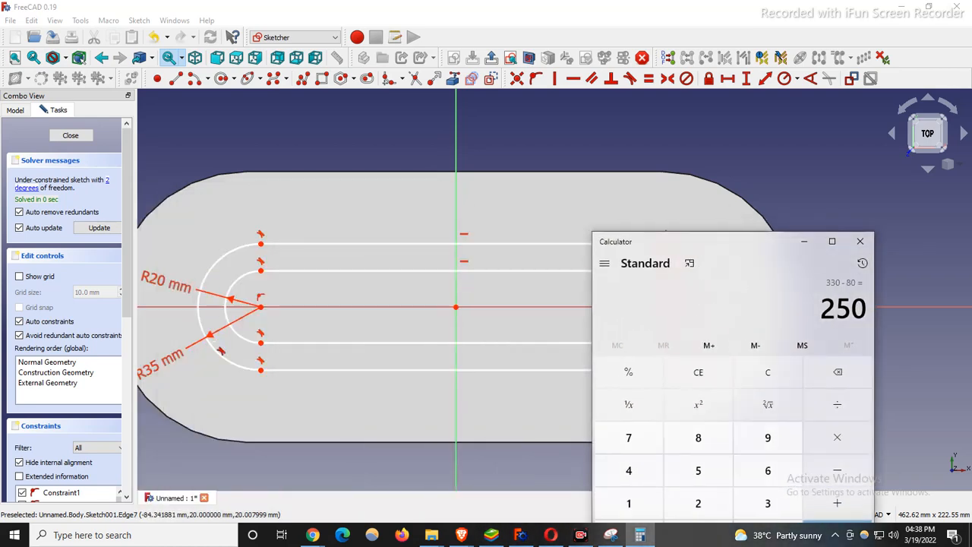
scroll(219, 343, up, 1)
scroll(205, 361, down, 2)
scroll(167, 366, up, 1)
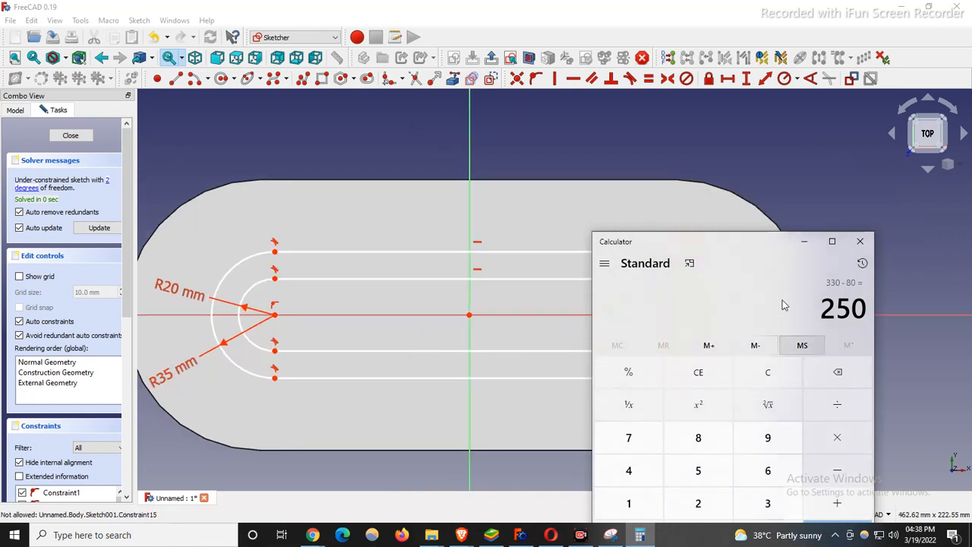
drag(763, 247, 743, 221)
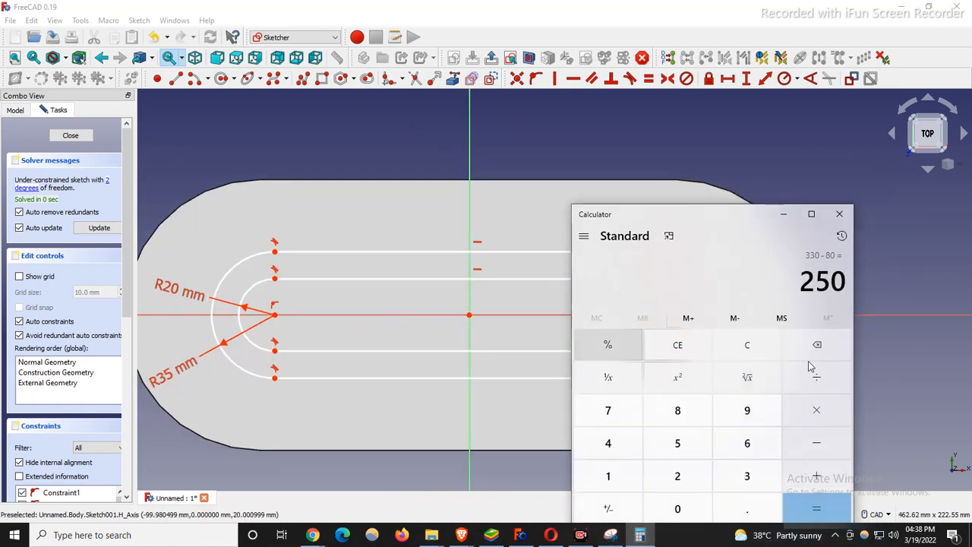
click(817, 443)
click(607, 410)
click(677, 508)
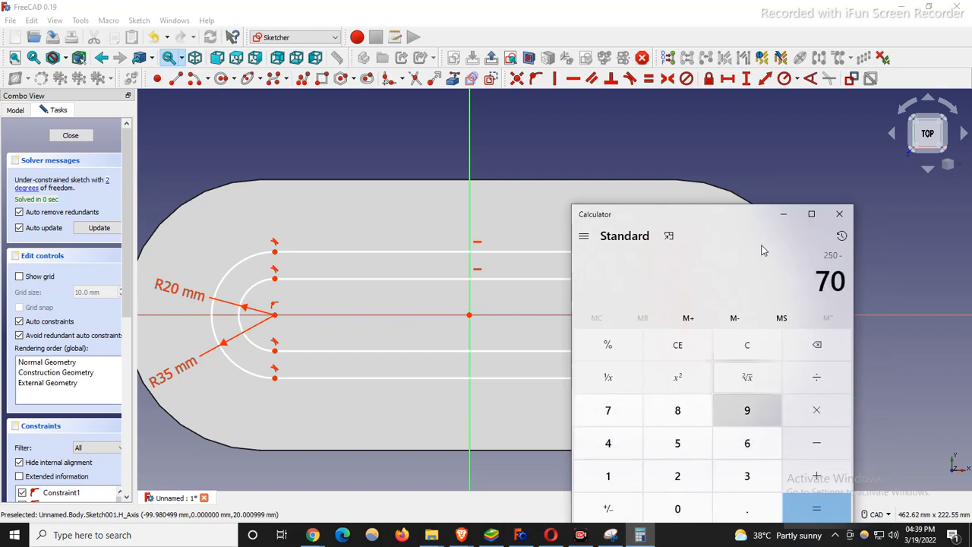
drag(755, 219, 673, 167)
click(745, 460)
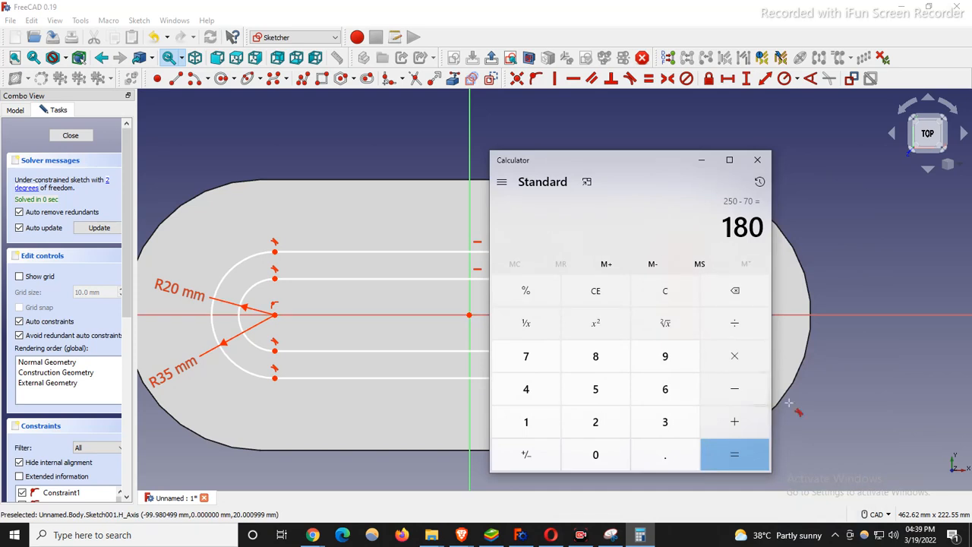
click(700, 160)
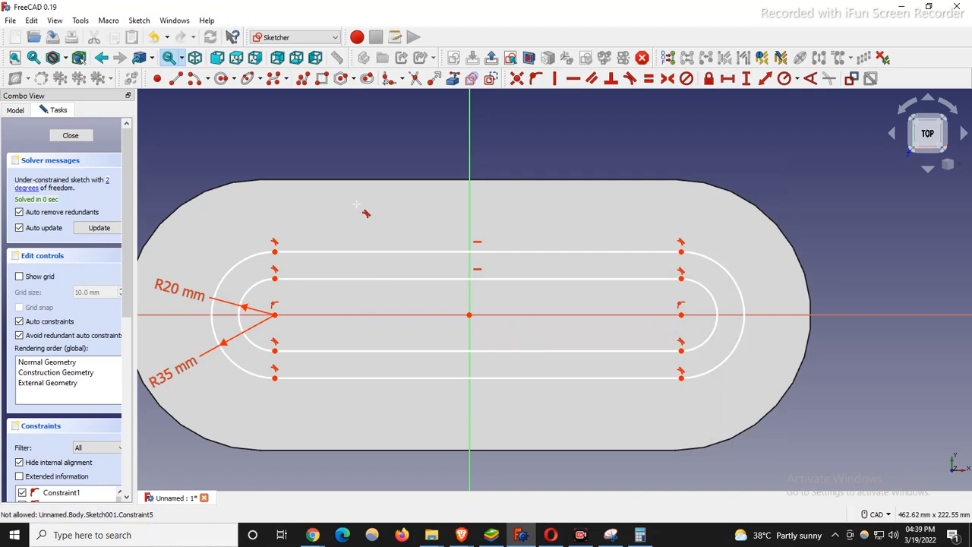
Step: Constrain the horizontal distance between the slots' left and right arc centres to 180 mm
click(275, 314)
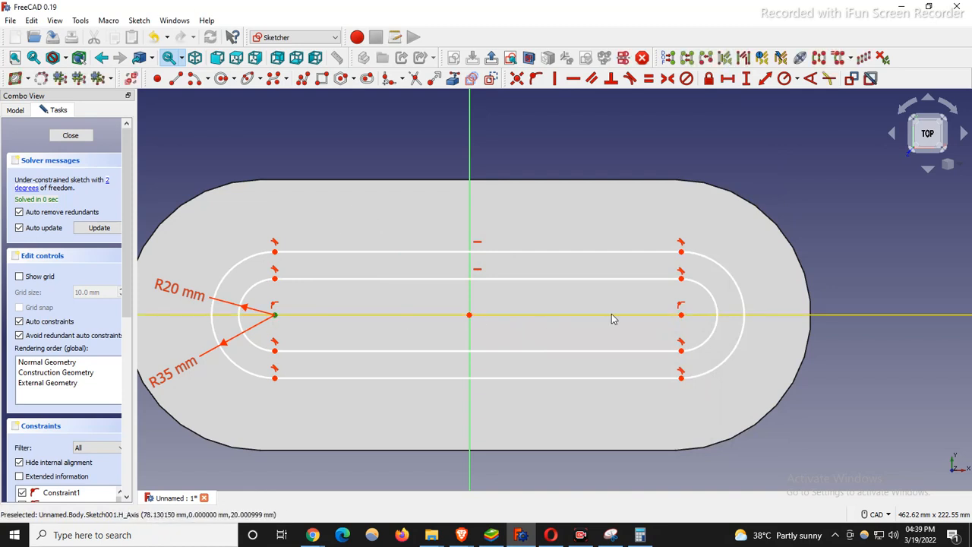
click(683, 316)
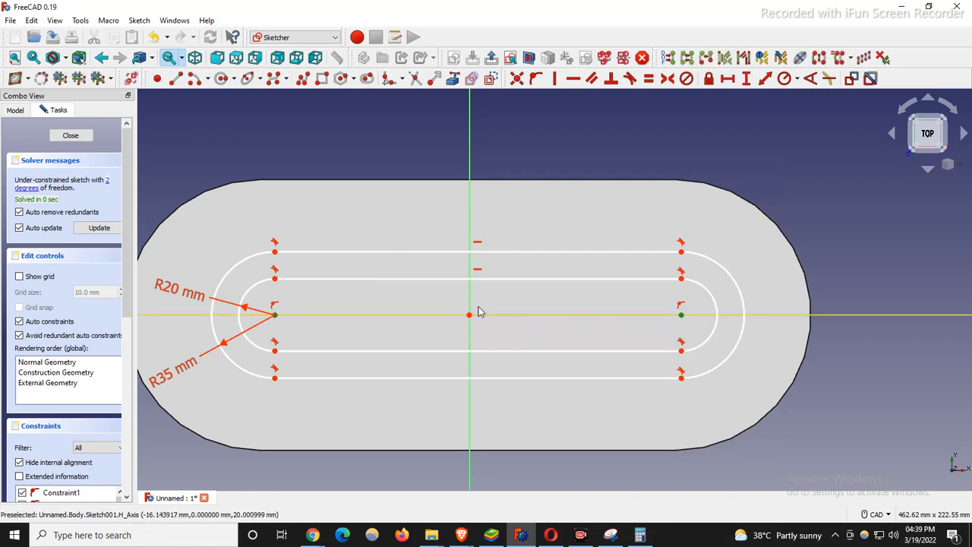
click(727, 79)
text(1)
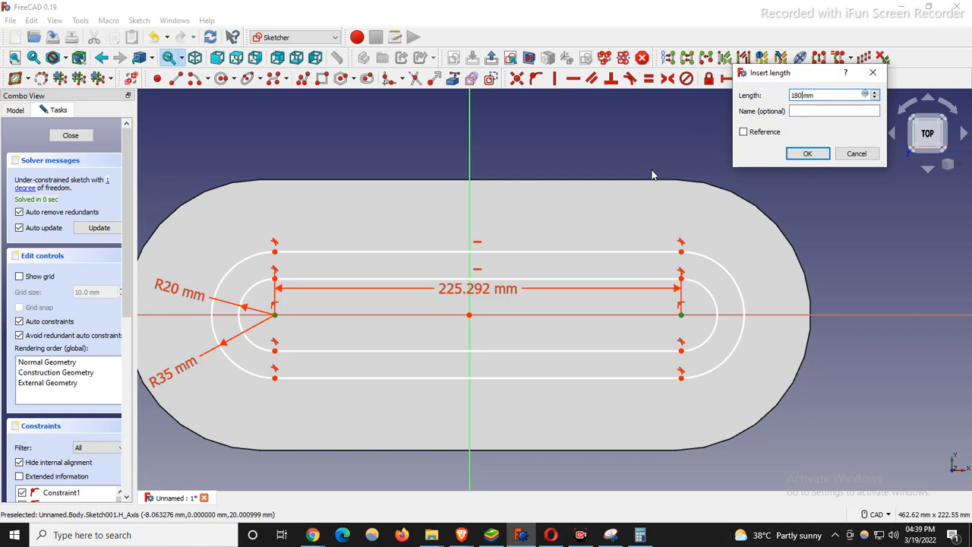
text(80)
key(Return)
scroll(450, 318, up, 1)
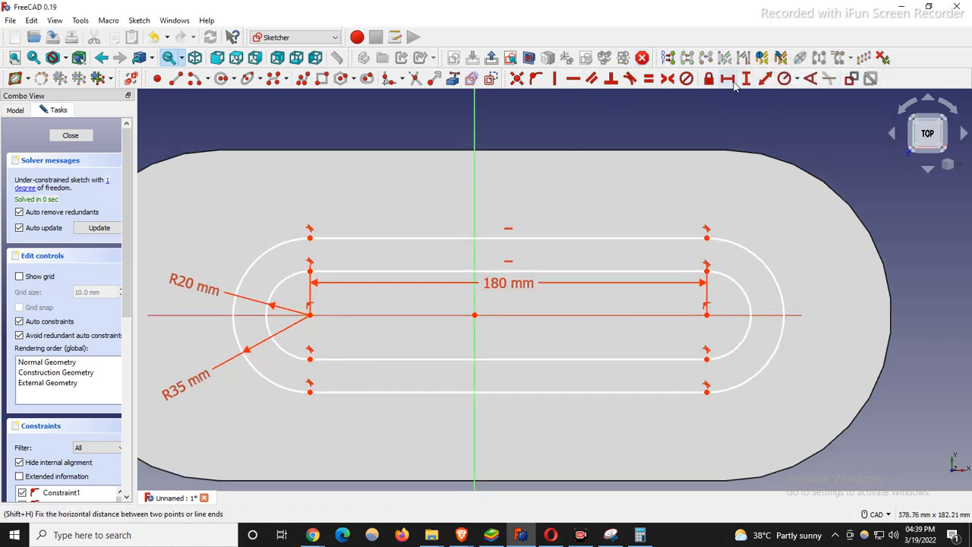
Step: Constrain the left arc centre 90 mm horizontally from the origin, and place both length dimensions above the slots
click(311, 315)
click(475, 316)
click(728, 79)
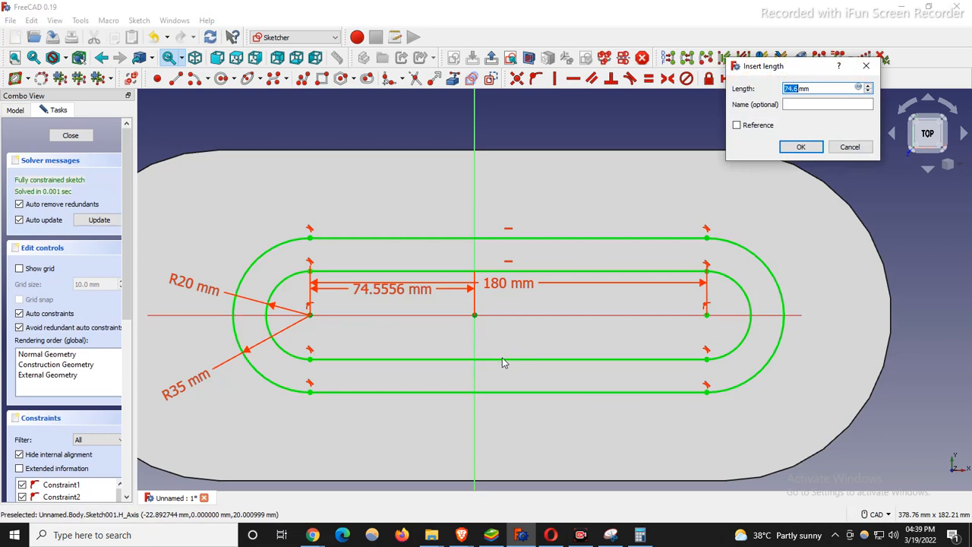
text(90)
key(Return)
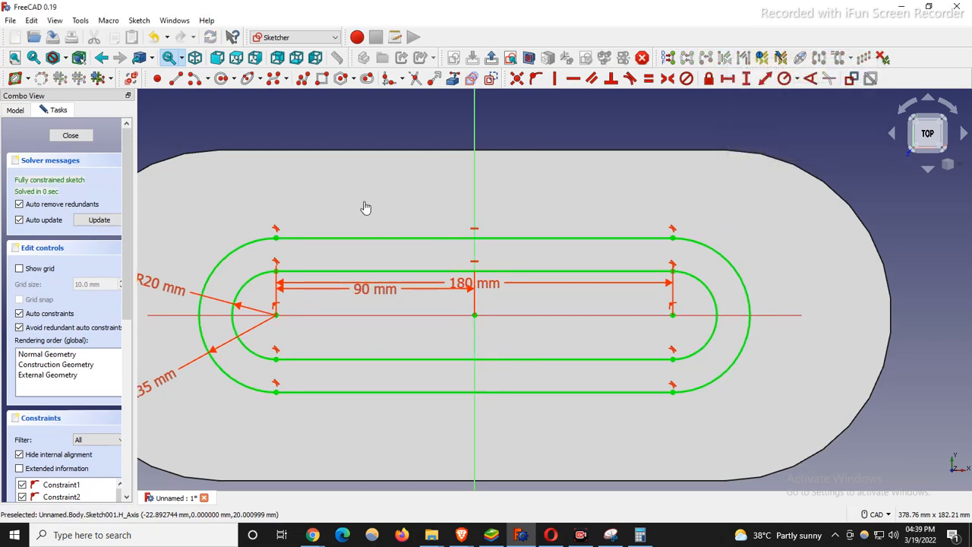
drag(453, 283, 453, 197)
drag(386, 290, 380, 215)
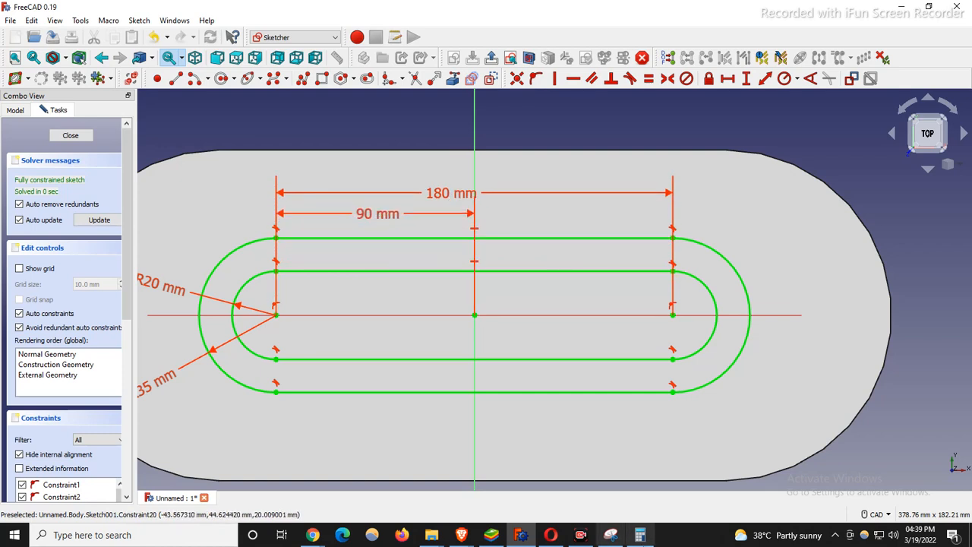
Step: Erase the red circles around R20 and 330 on the reference drawing, and close the slot sketch
click(611, 534)
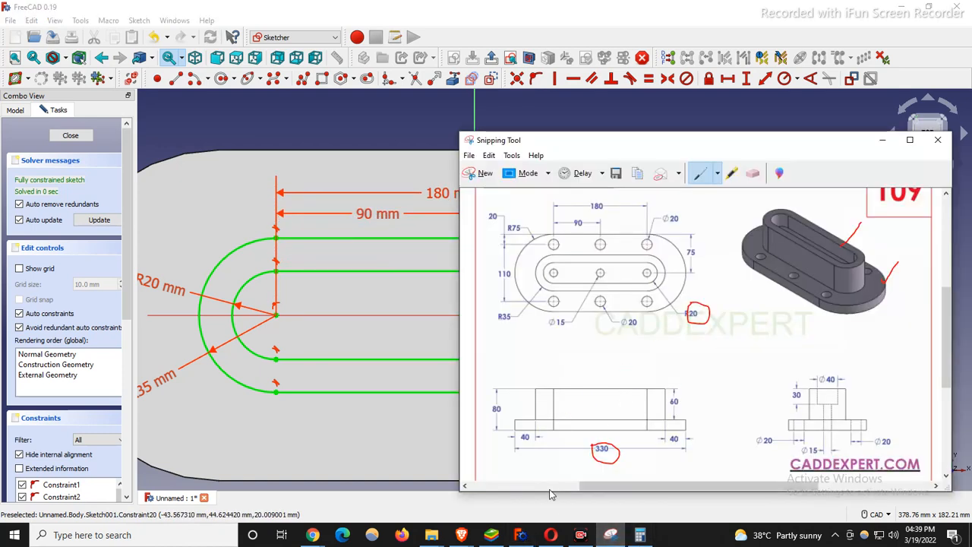
click(753, 173)
mouse_move(702, 289)
mouse_down()
mouse_move(625, 435)
mouse_move(588, 454)
mouse_up()
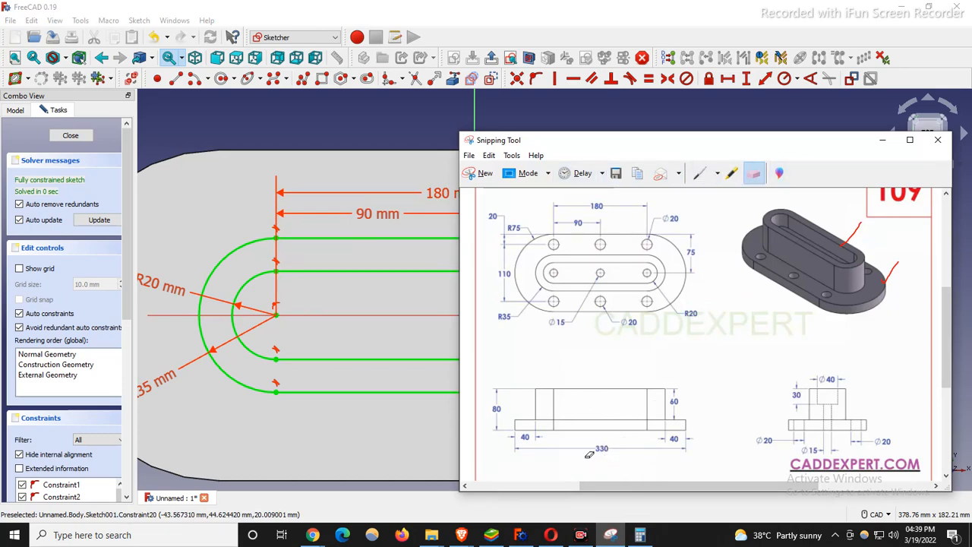
click(882, 140)
scroll(434, 323, down, 3)
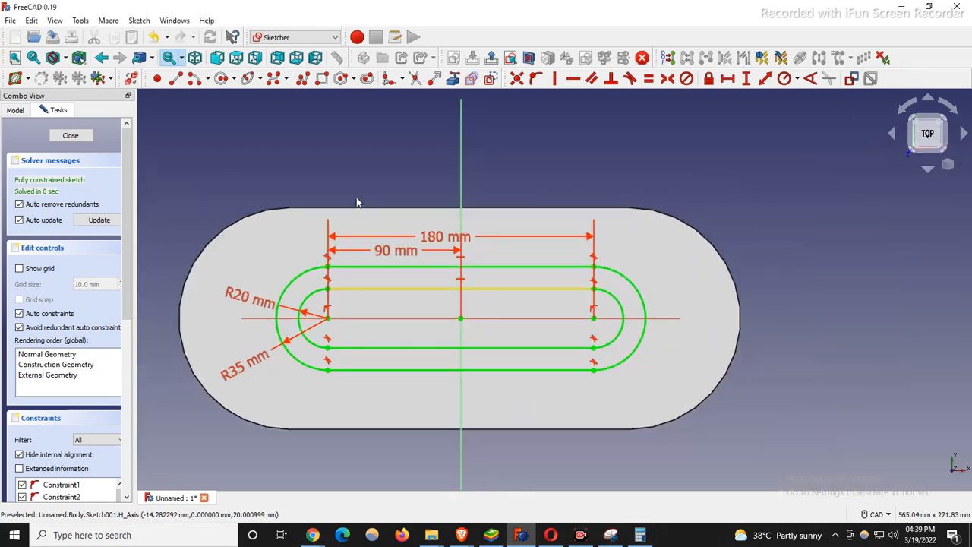
click(70, 135)
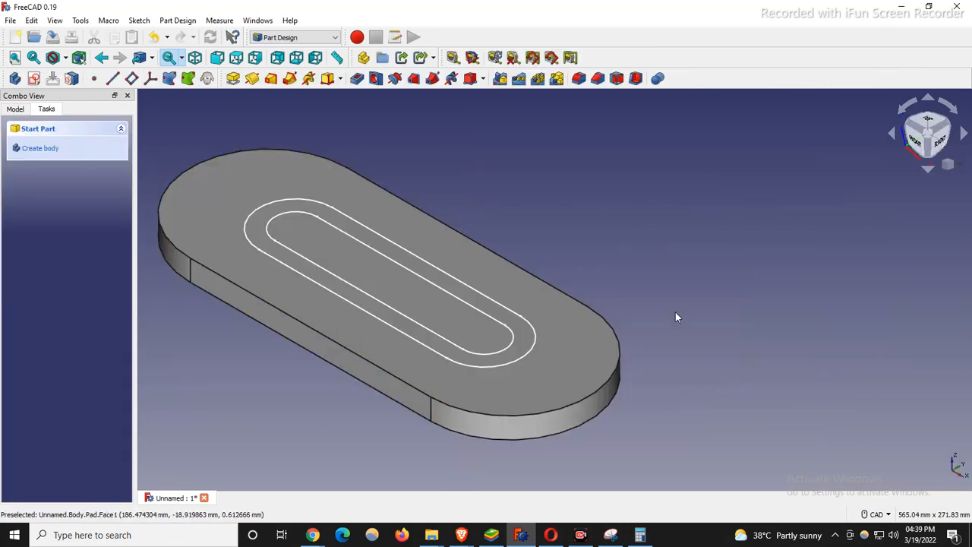
Step: Mark the 60 boss height on the reference drawing in red, erasing the first mark and redrawing it
click(611, 534)
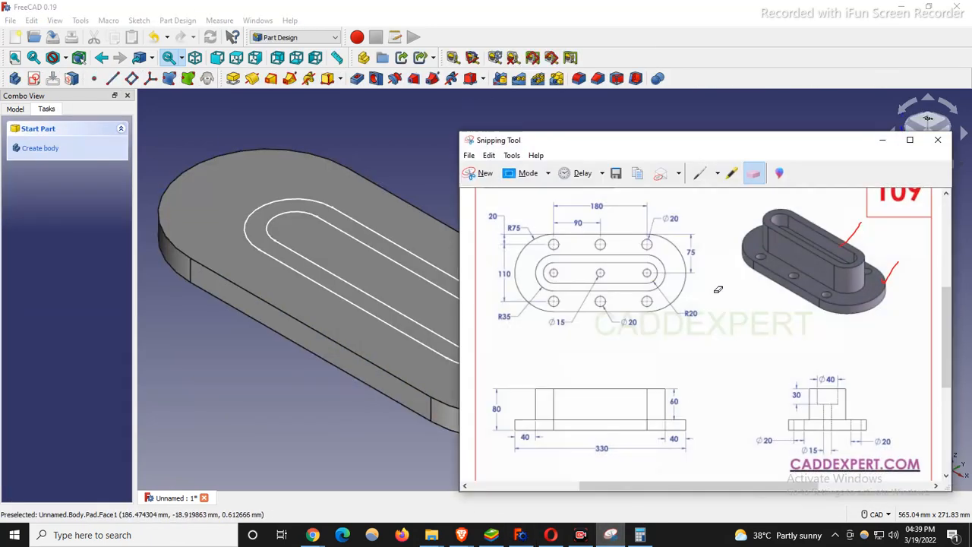
click(700, 173)
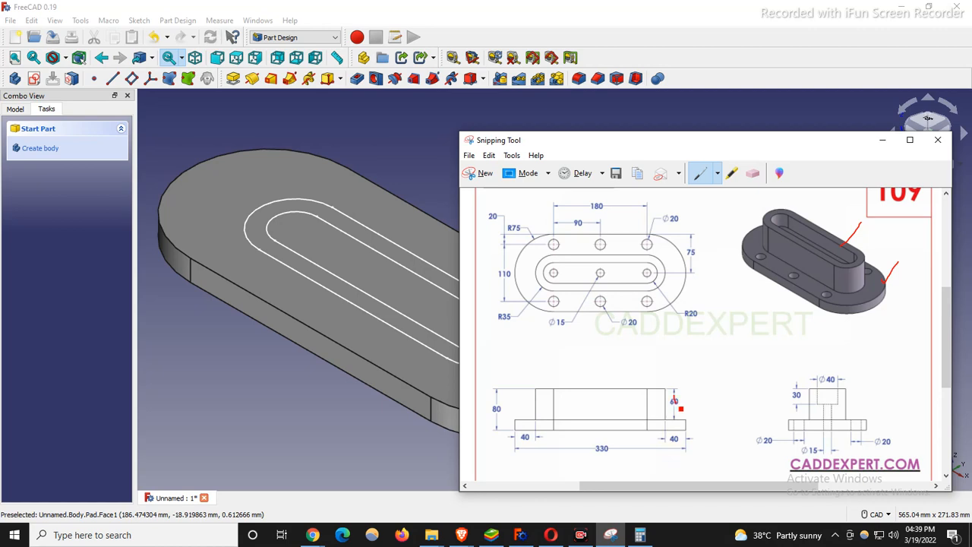
mouse_move(687, 405)
mouse_down()
mouse_move(666, 399)
mouse_move(669, 408)
mouse_up()
click(753, 173)
click(678, 403)
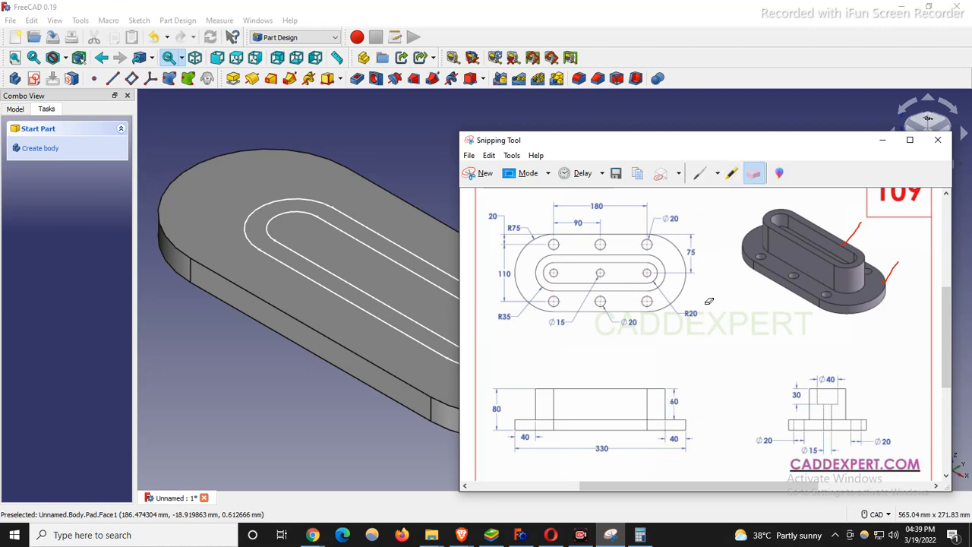
click(699, 174)
drag(675, 411, 702, 395)
click(882, 139)
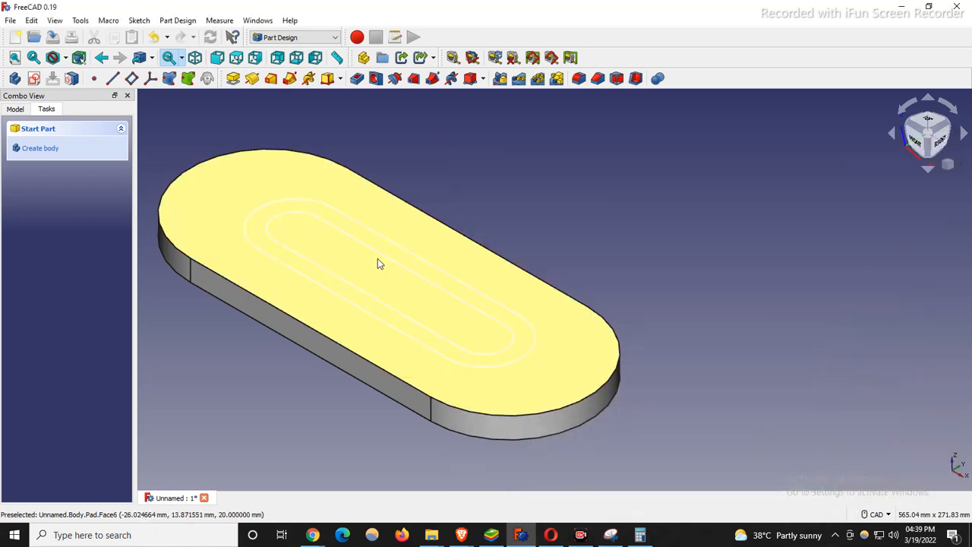
Step: Pad the double-slot sketch on the base plate's upper face by 60 mm
scroll(342, 228, down, 4)
click(233, 78)
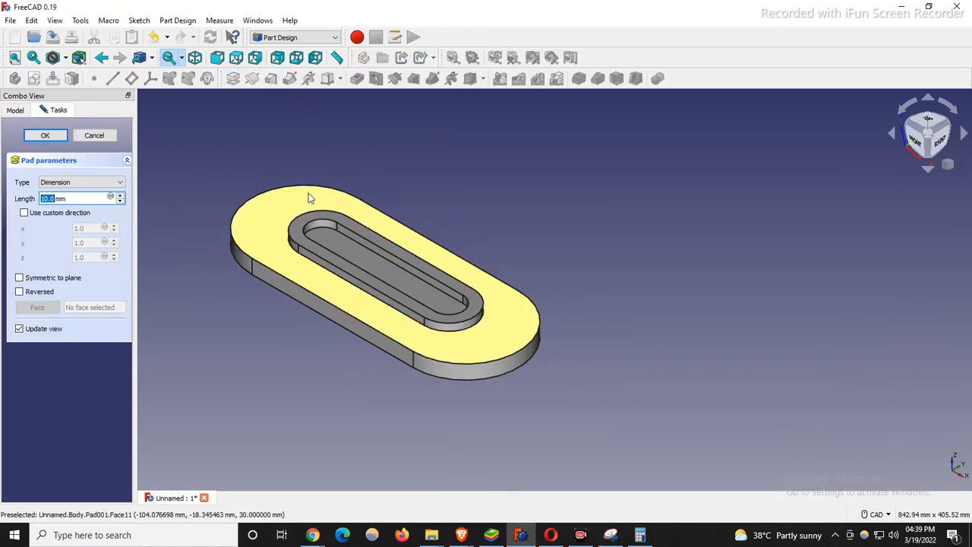
text(60)
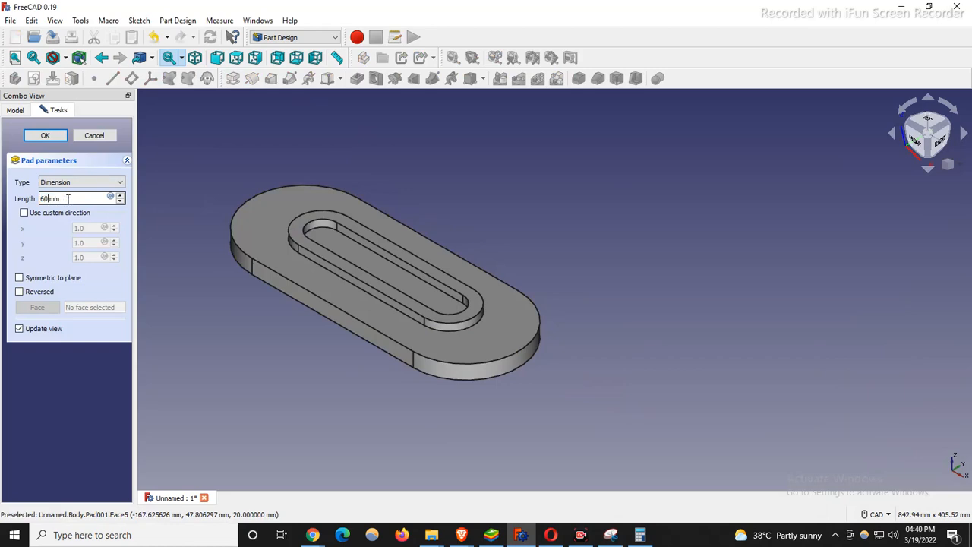
key(Return)
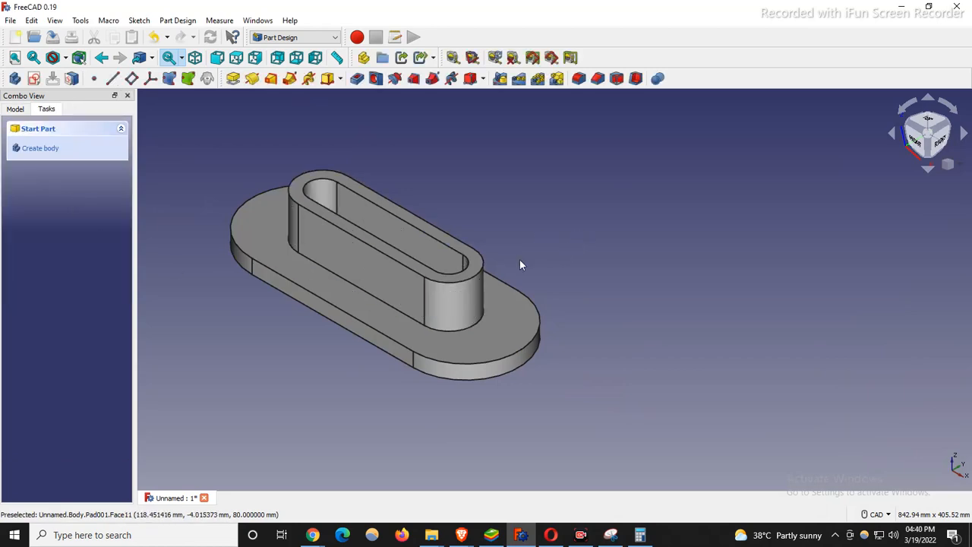
Step: Check the boss section on the reference drawing, and reopen the boss pad's slot sketch for editing
click(612, 535)
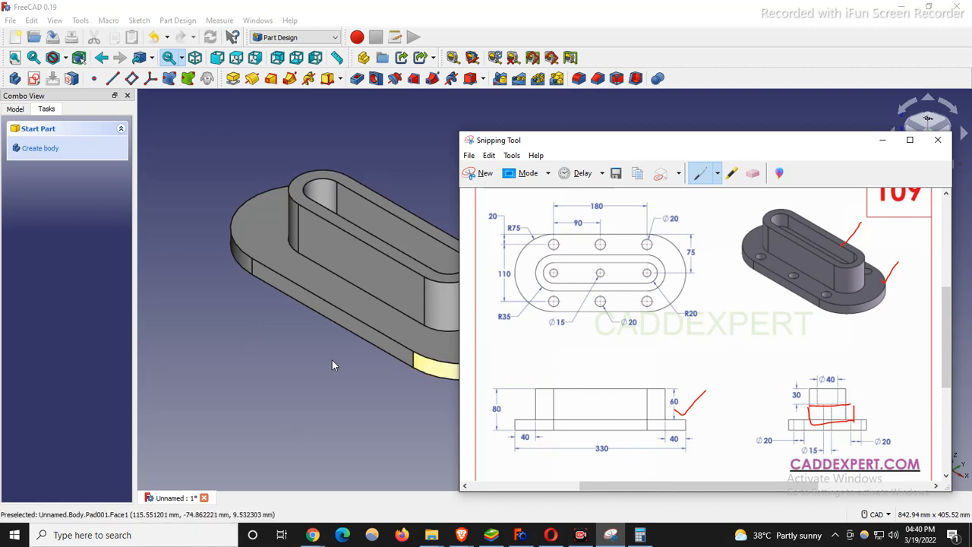
click(217, 368)
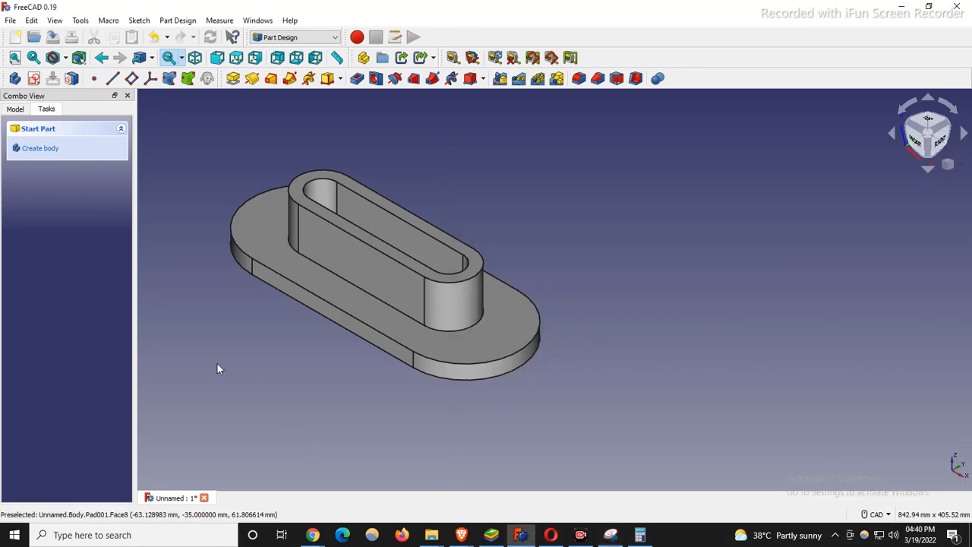
click(14, 110)
click(32, 195)
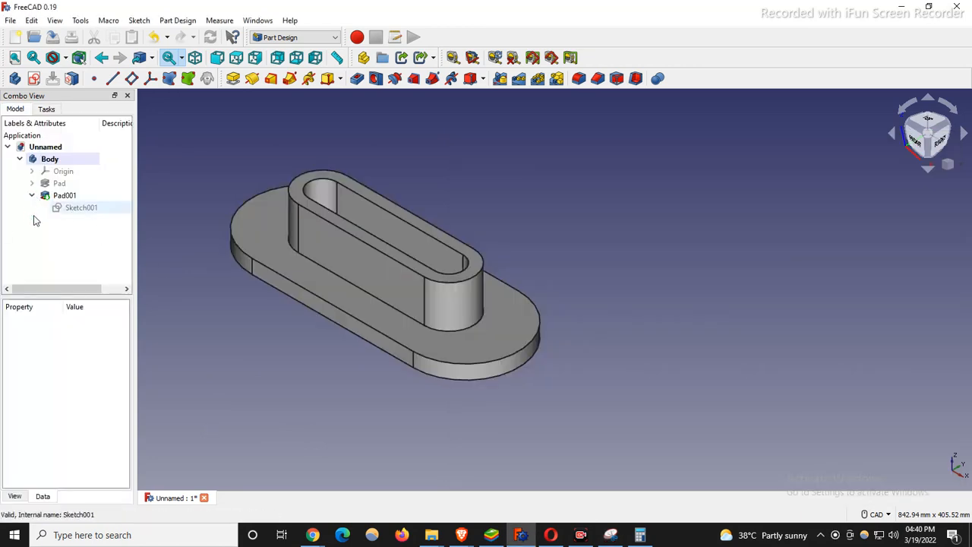
double_click(82, 208)
scroll(391, 404, up, 4)
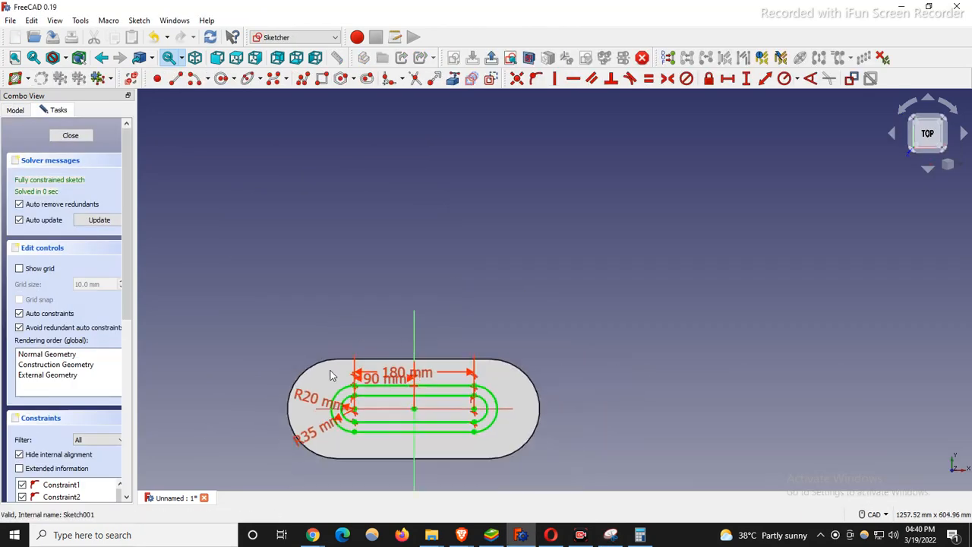
Step: Delete the inner R20 slot's lines and arcs from the boss sketch, keeping only the outer R35 slot
click(468, 382)
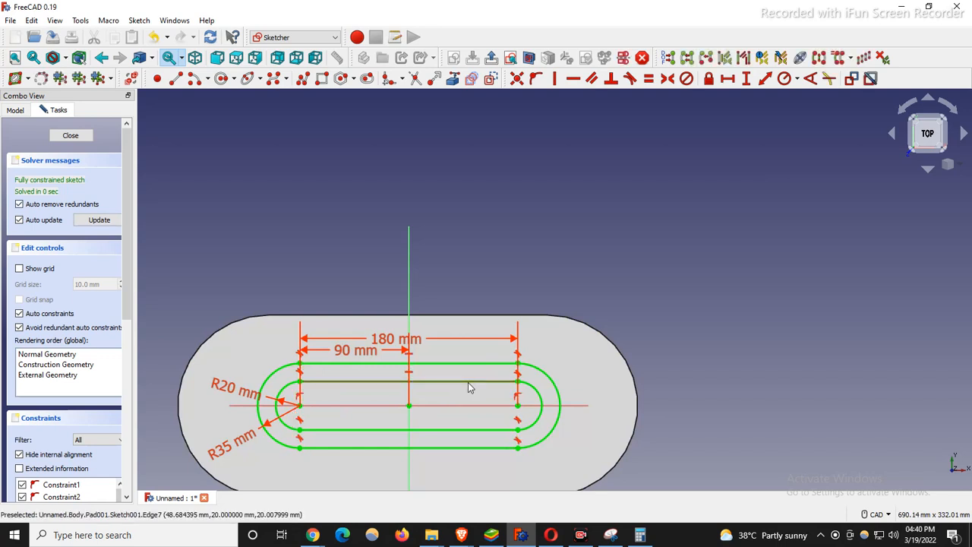
key(Delete)
click(536, 393)
key(Delete)
click(498, 432)
key(Delete)
click(293, 432)
key(Delete)
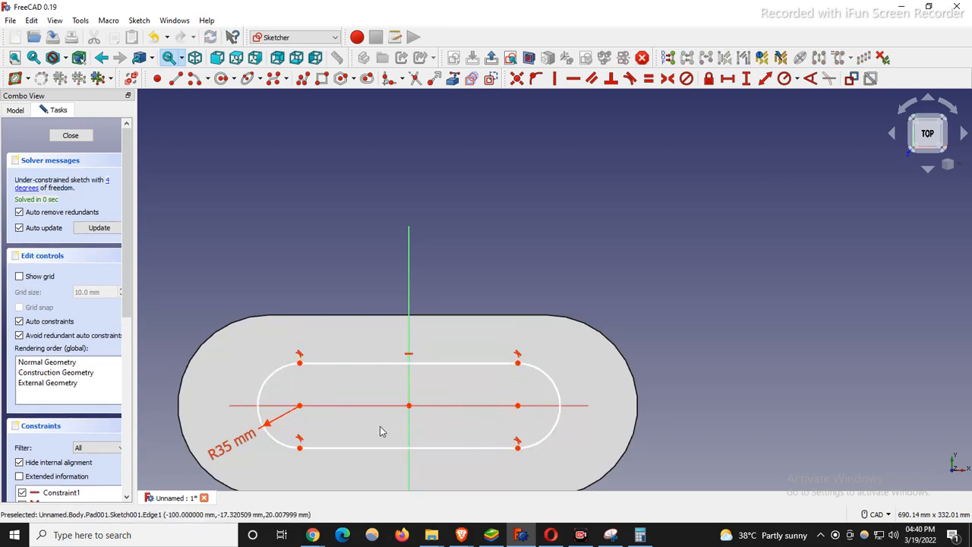
Step: Constrain the horizontal distance between the outer slot's left and right arc centres to 180 mm
click(728, 79)
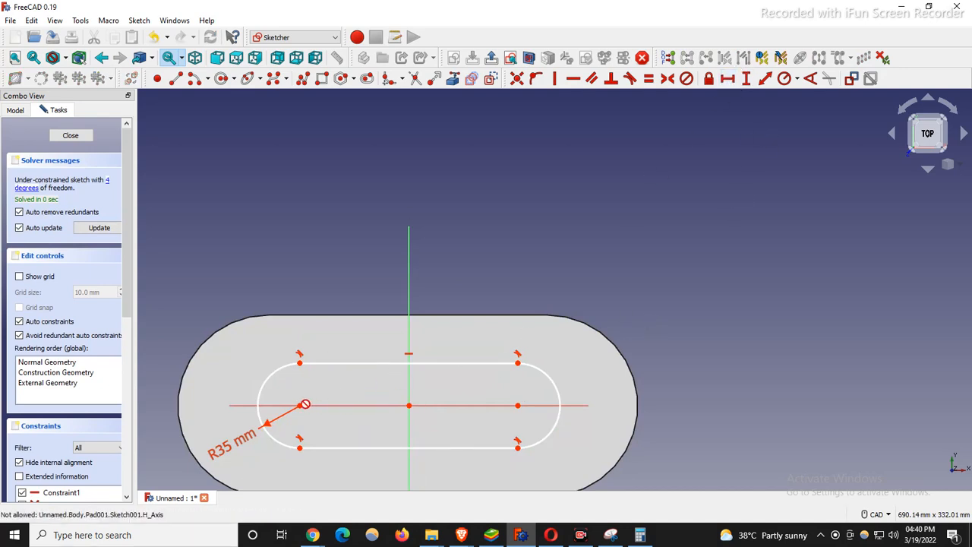
click(300, 405)
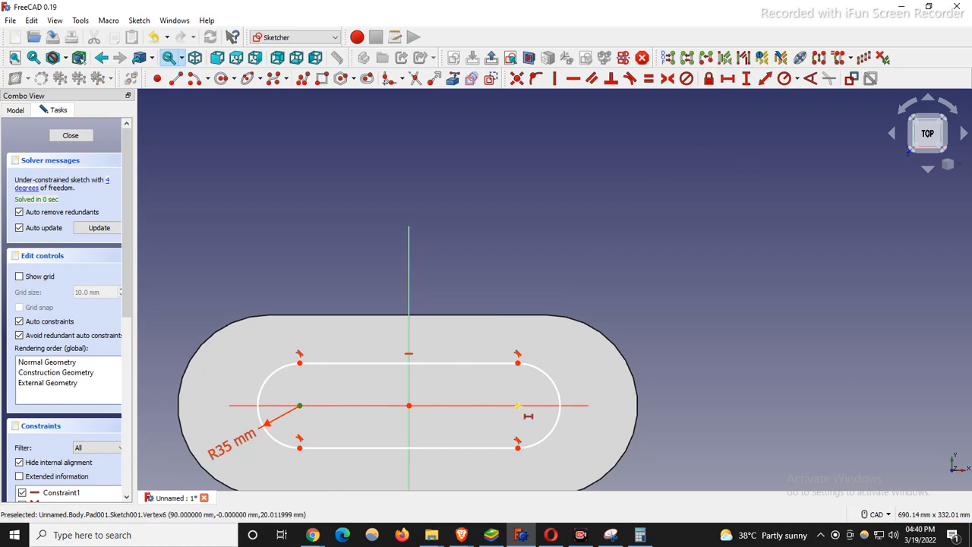
click(518, 405)
click(589, 440)
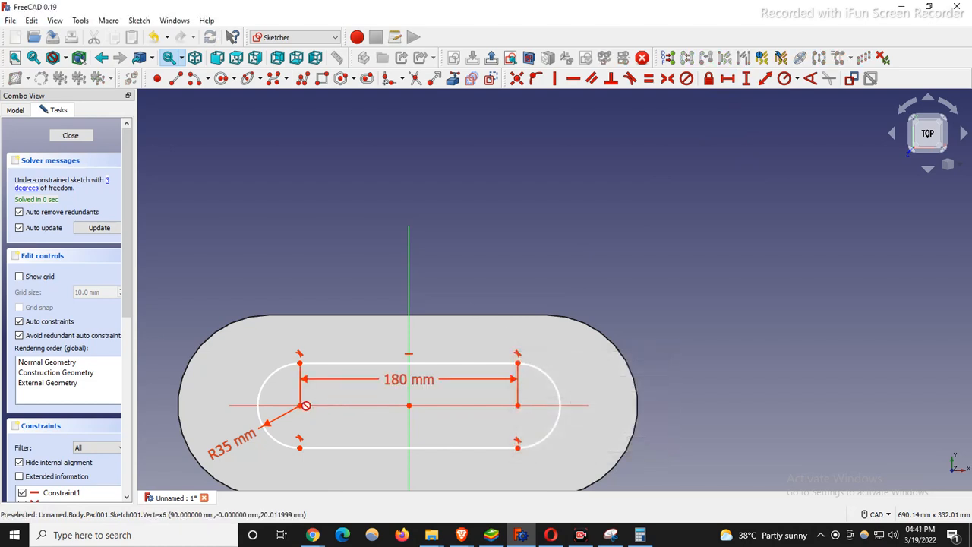
Step: Constrain the outer slot's left arc centre 90 mm horizontally from the origin, and spread the 90 mm and 180 mm dimensions above the slot
click(409, 406)
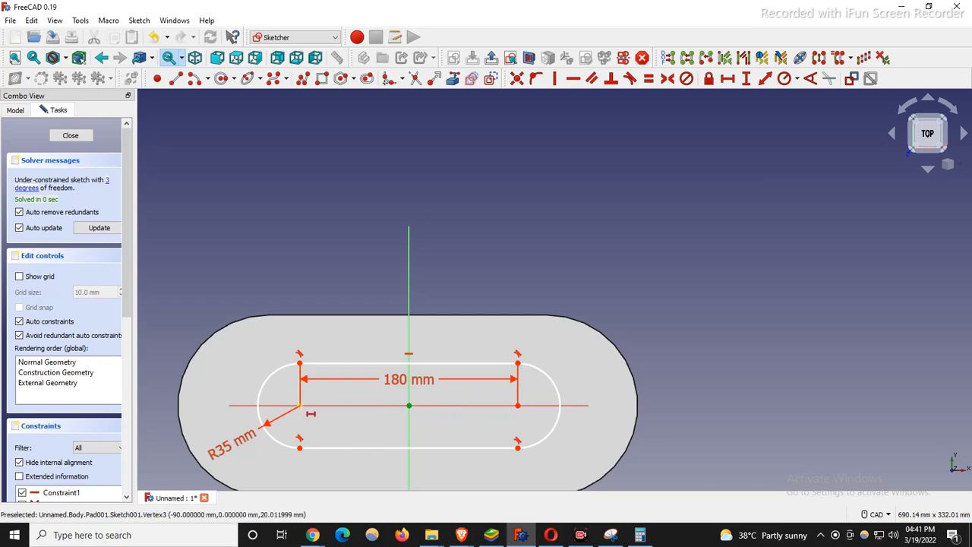
click(301, 407)
click(376, 476)
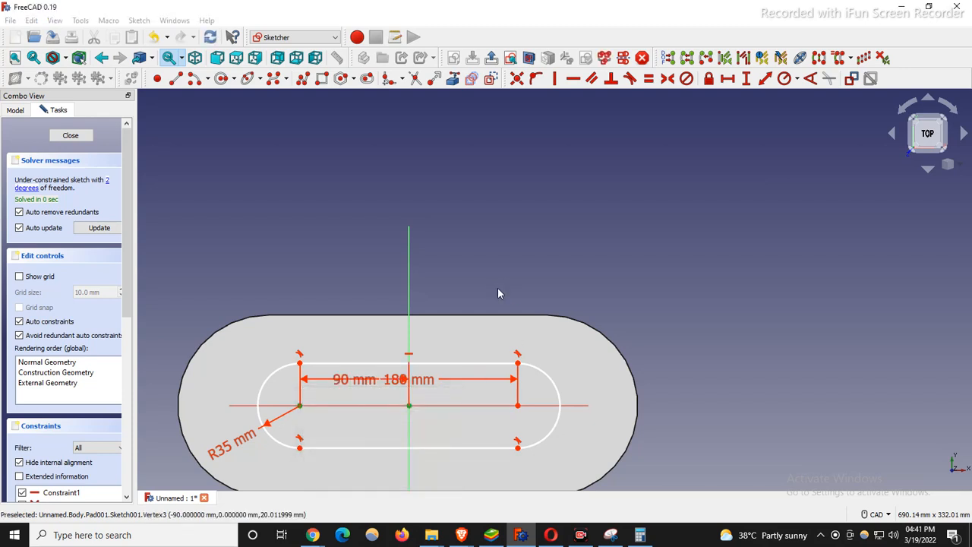
scroll(497, 287, down, 1)
scroll(393, 350, up, 3)
drag(410, 351, 429, 292)
drag(486, 358, 481, 225)
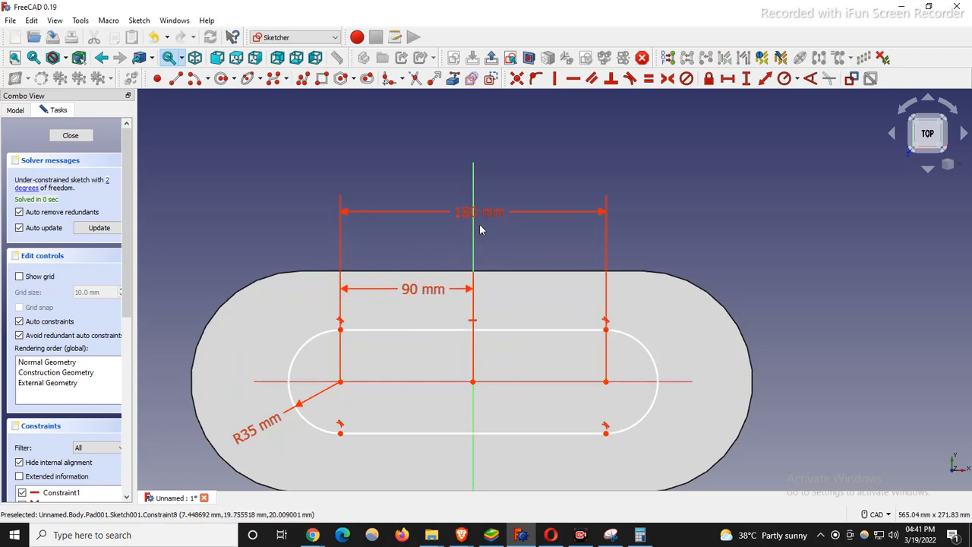
mouse_move(552, 332)
mouse_down()
mouse_move(555, 294)
mouse_move(550, 308)
mouse_up()
key(ctrl+z)
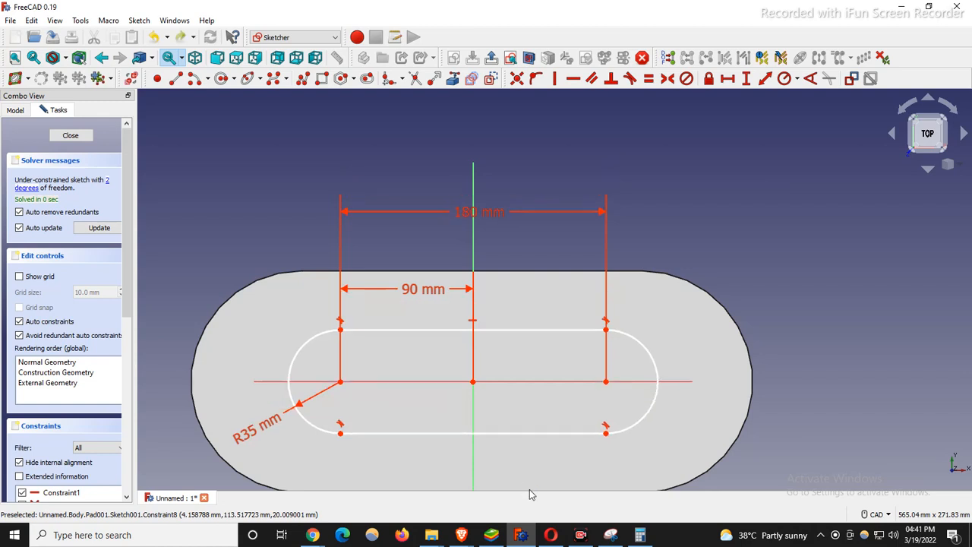
Step: Align the outer slot's left arc centre with the origin using a horizontal constraint
click(340, 382)
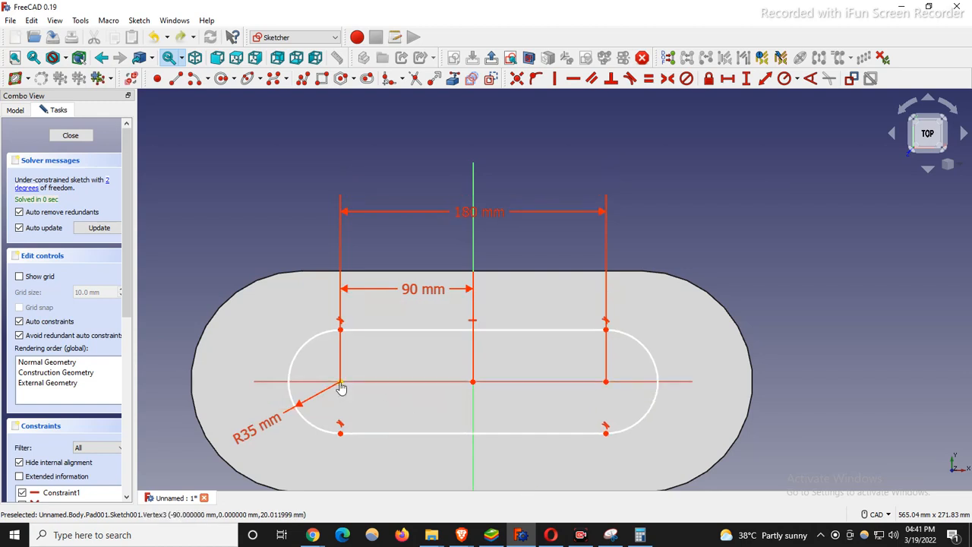
click(473, 382)
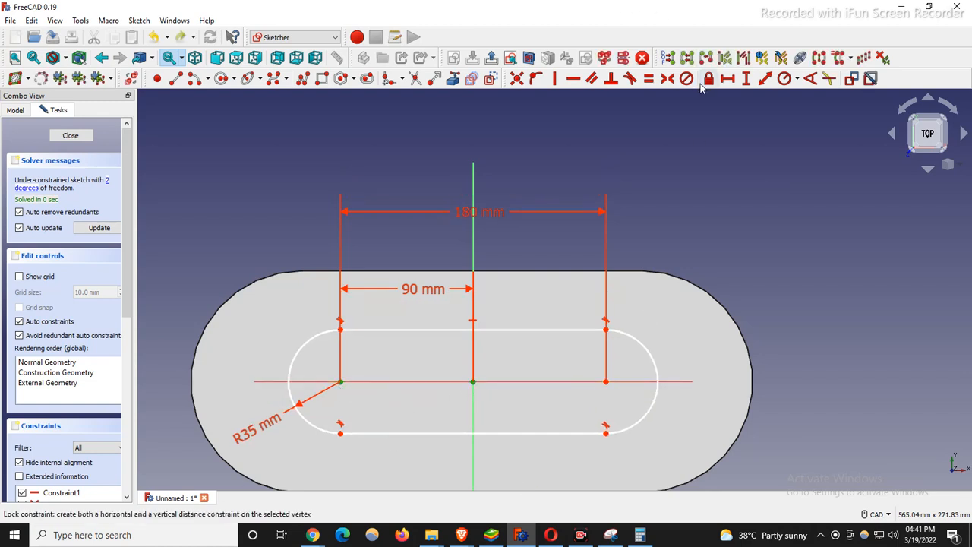
click(574, 78)
click(509, 382)
click(574, 78)
drag(407, 441, 432, 437)
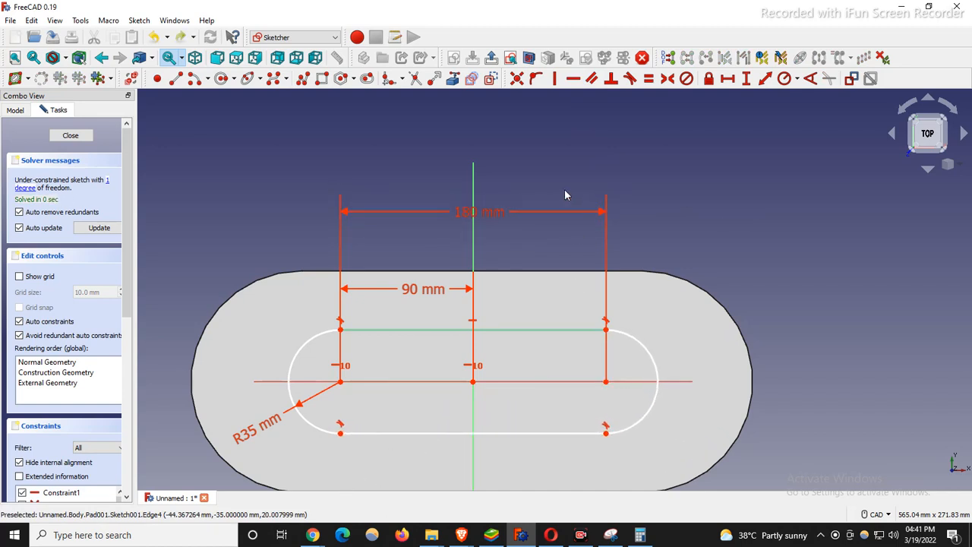
Step: Align the outer slot's right arc centre with the origin using a horizontal constraint, and close the sketch
click(573, 78)
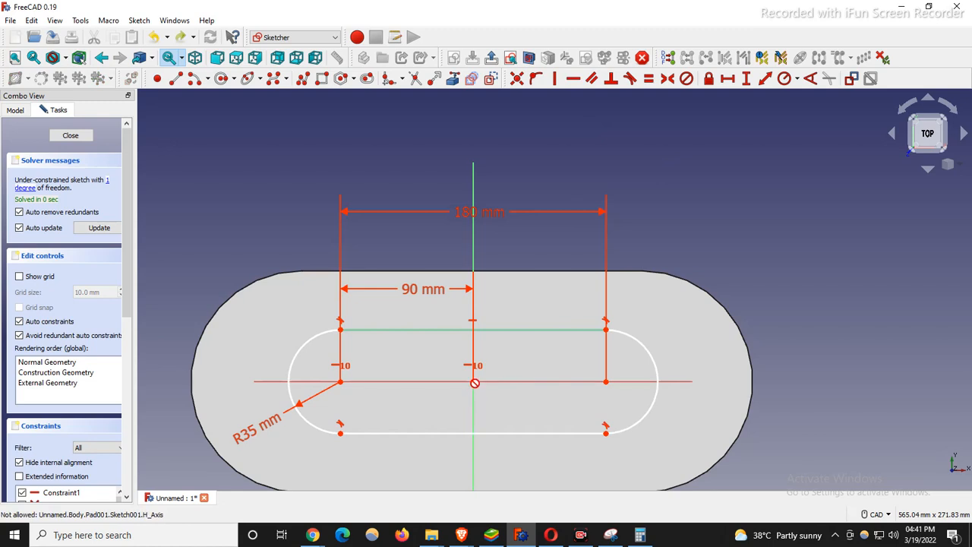
click(473, 382)
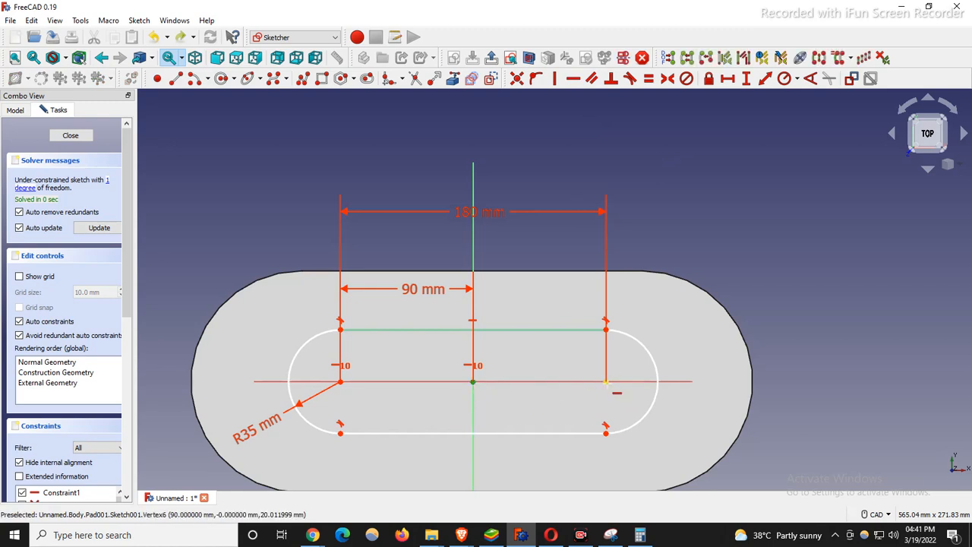
click(606, 382)
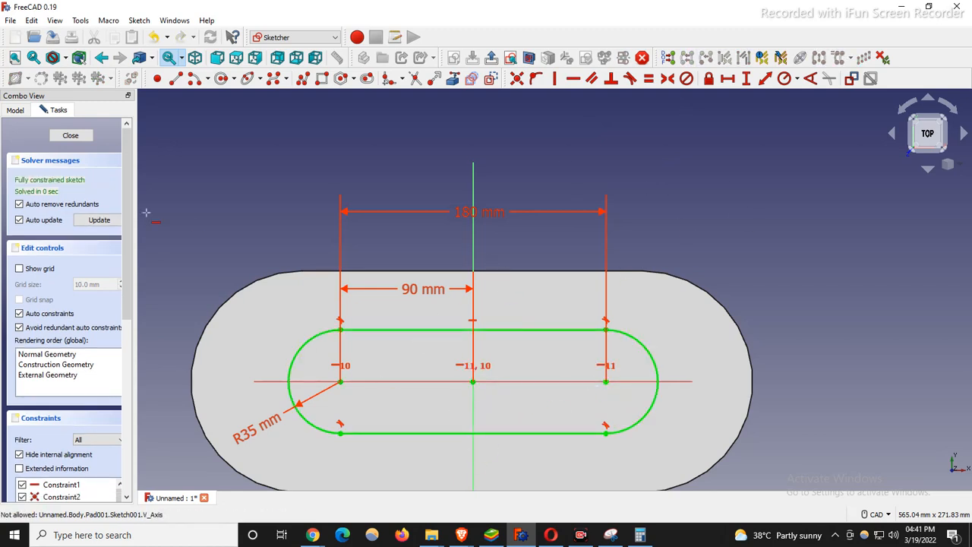
click(64, 135)
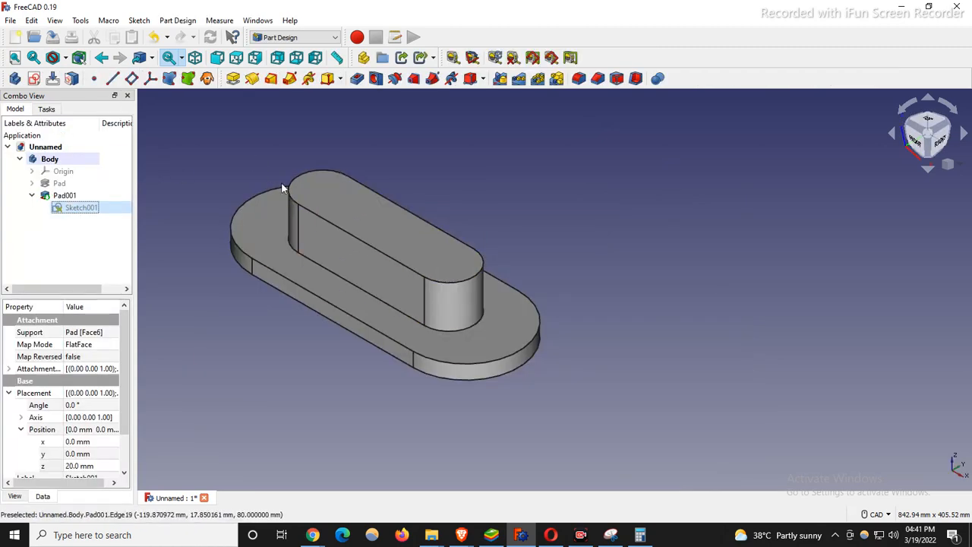
Step: Erase the red outline drawn on the boss in the reference drawing's side view, and review the recess dimensions
scroll(284, 186, up, 3)
click(612, 535)
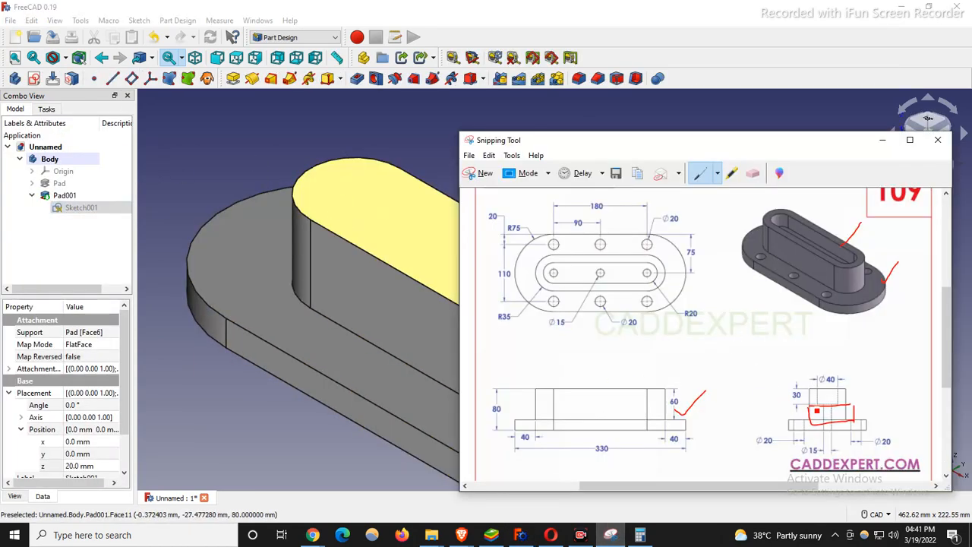
click(754, 174)
drag(899, 418, 785, 408)
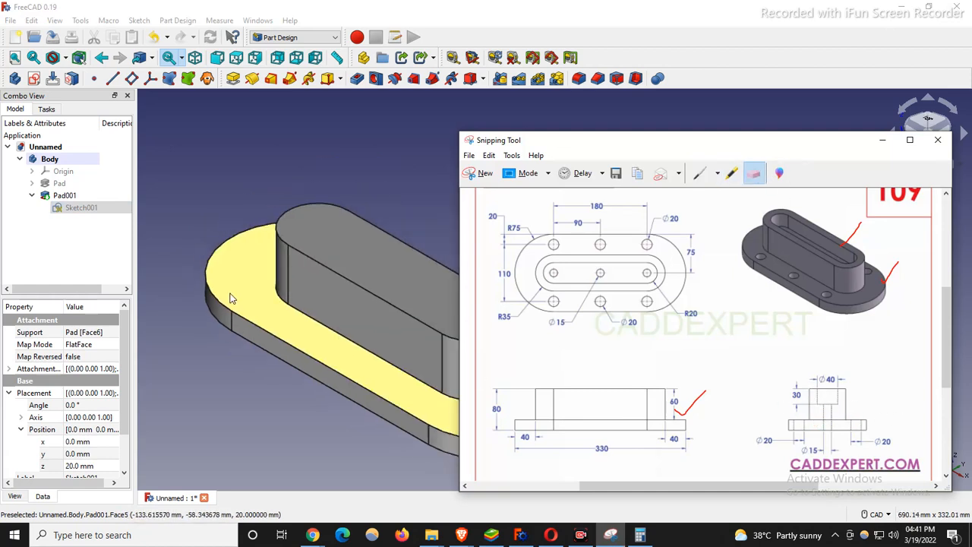
scroll(832, 408, up, 1)
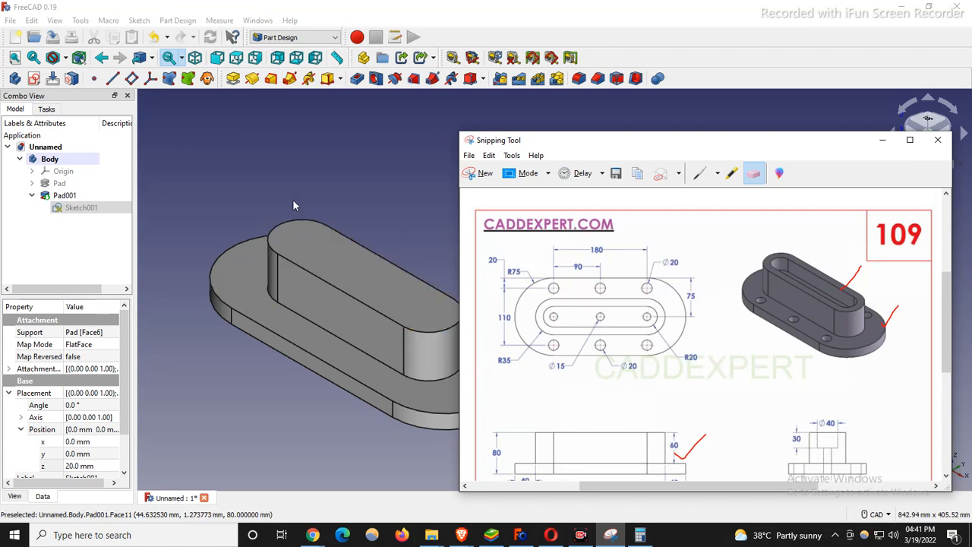
Step: Start a new sketch on the upper face of the slot-shaped boss
click(279, 408)
click(325, 265)
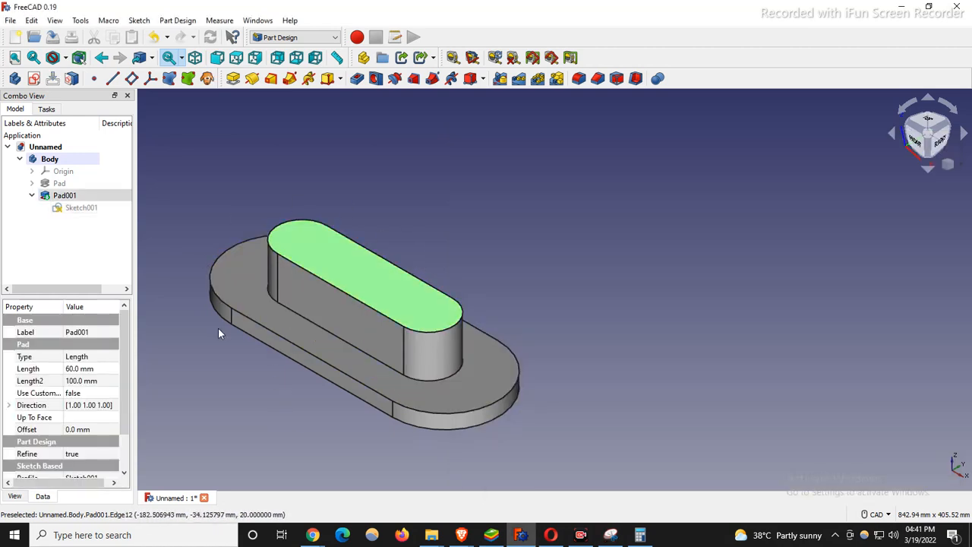
click(34, 79)
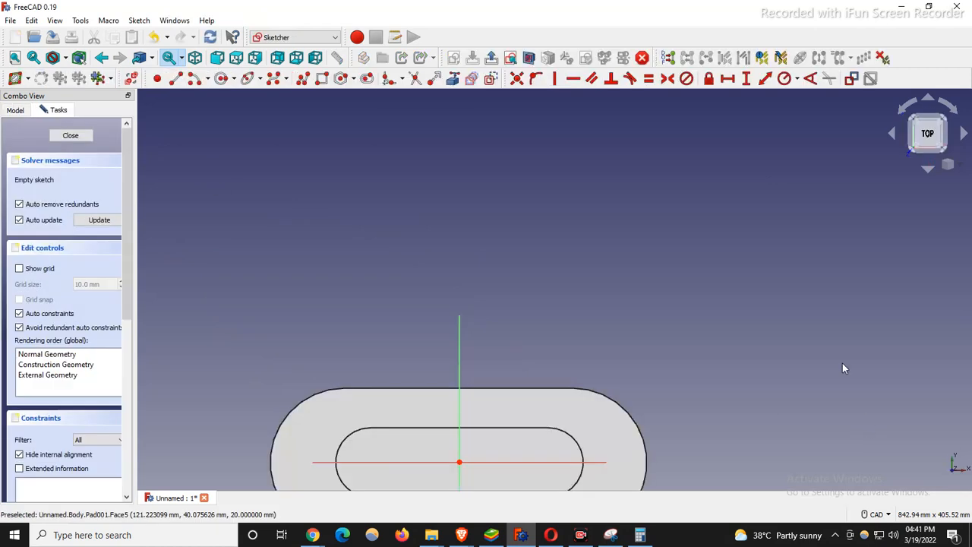
scroll(458, 275, down, 2)
scroll(422, 436, up, 3)
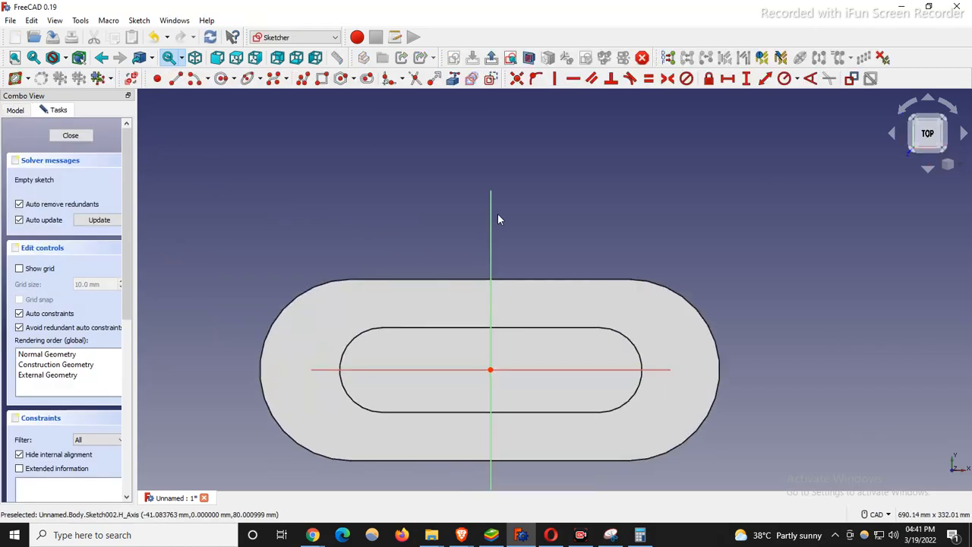
Step: Link the boss outline's two arcs and two straight edges into the sketch as external geometry
click(456, 84)
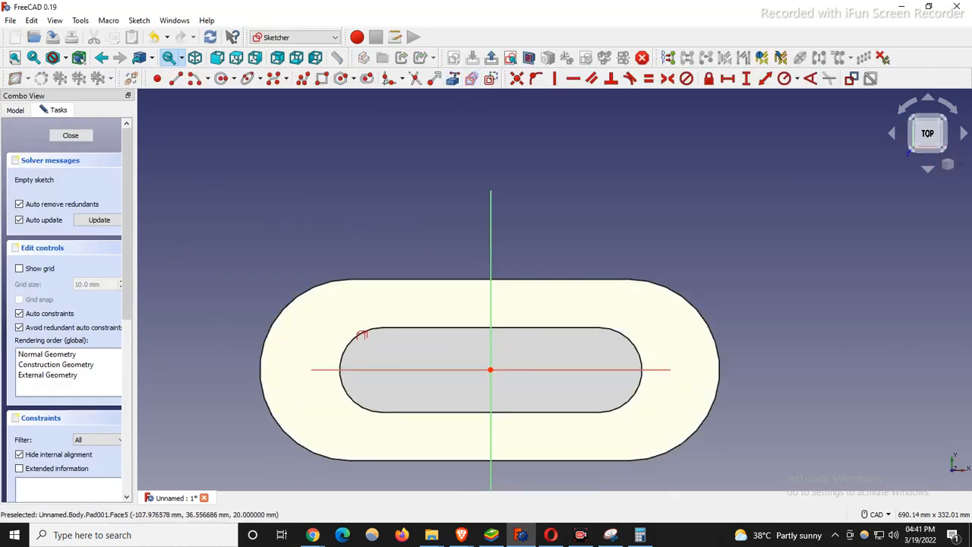
click(343, 389)
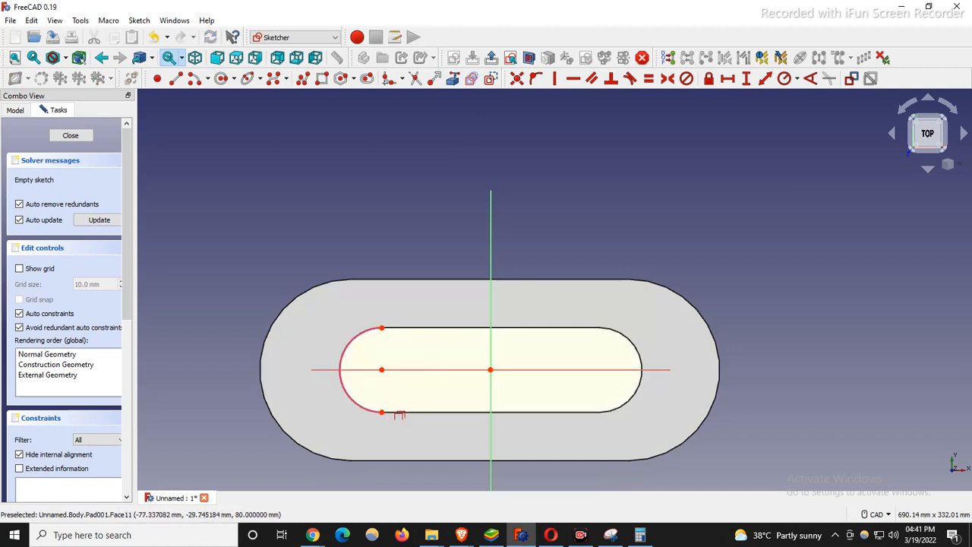
click(566, 411)
click(605, 411)
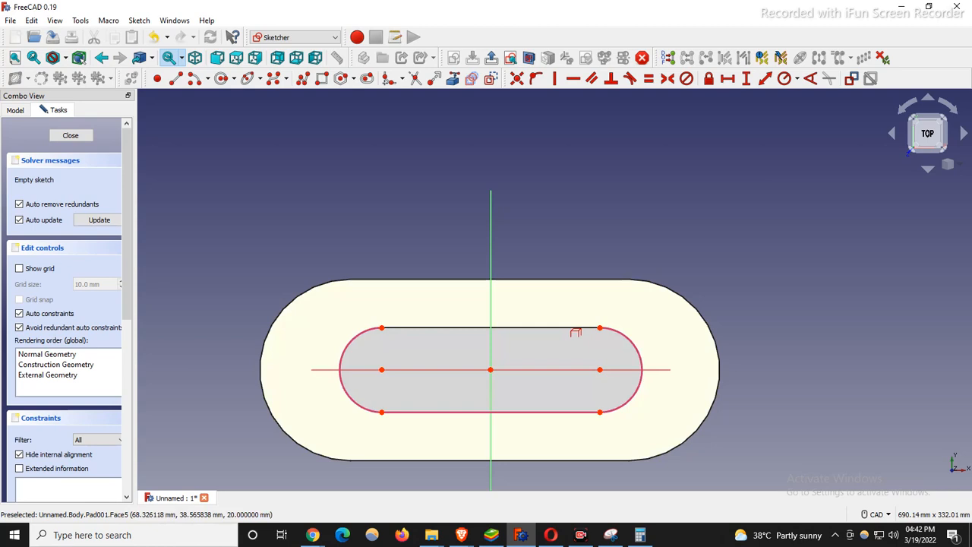
click(575, 328)
Step: Check the reference drawing, and draw a circle centred on each of the boss's two arc centres, inside the outline
click(611, 535)
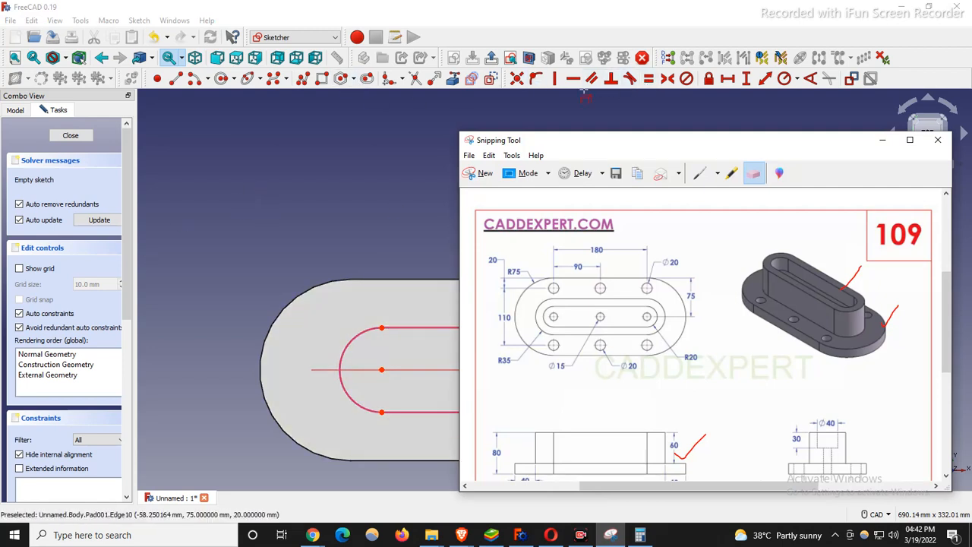
click(221, 78)
click(382, 370)
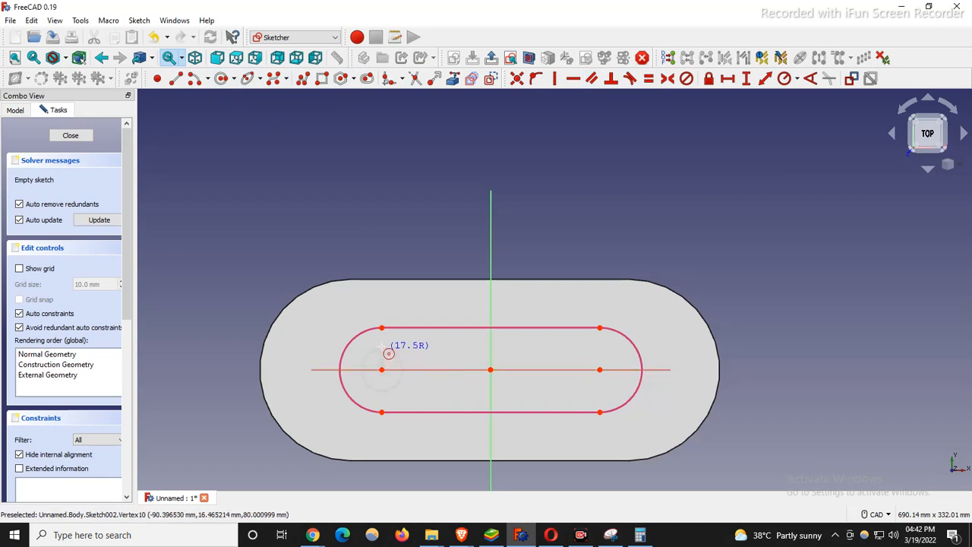
click(382, 343)
click(600, 370)
click(601, 341)
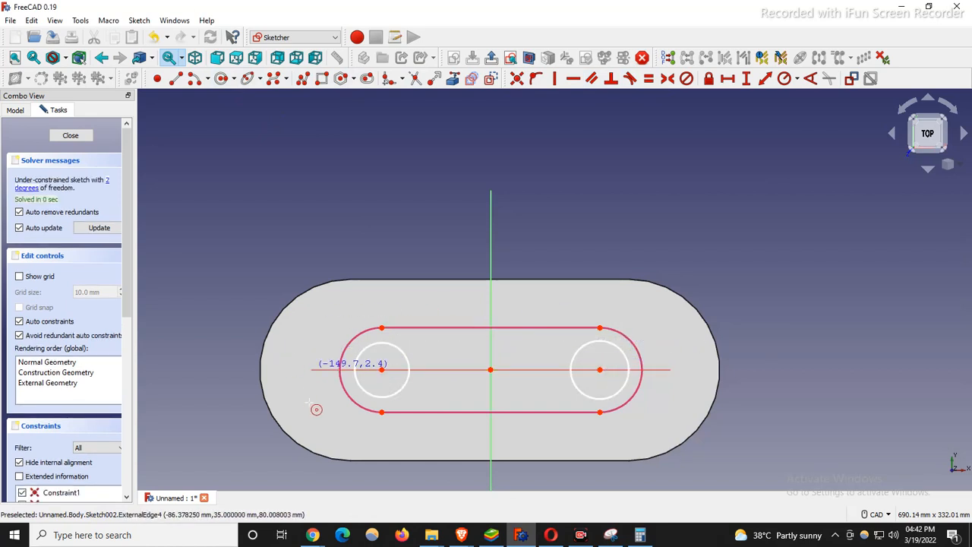
Step: Constrain both circles to a 20 mm radius, and move the two radius labels clear of the boss outline
click(797, 79)
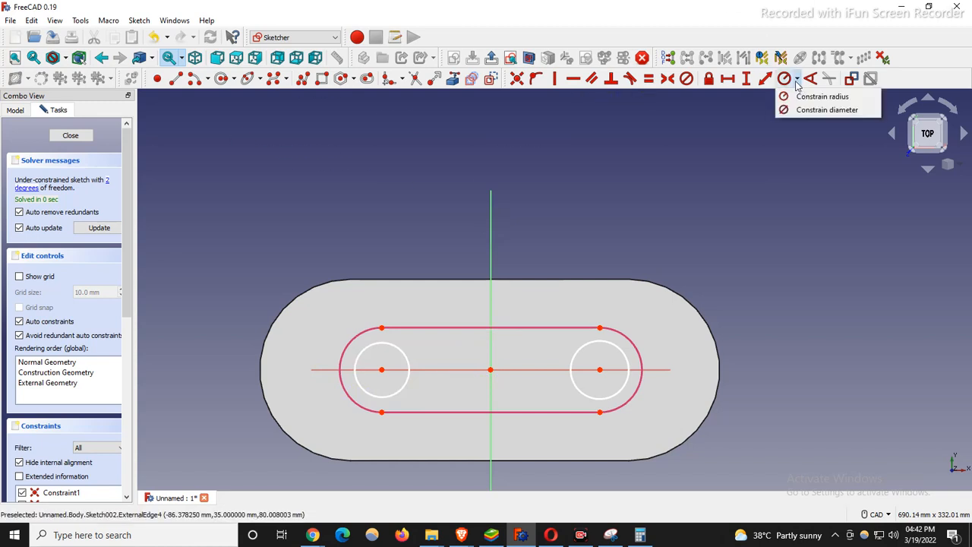
click(815, 110)
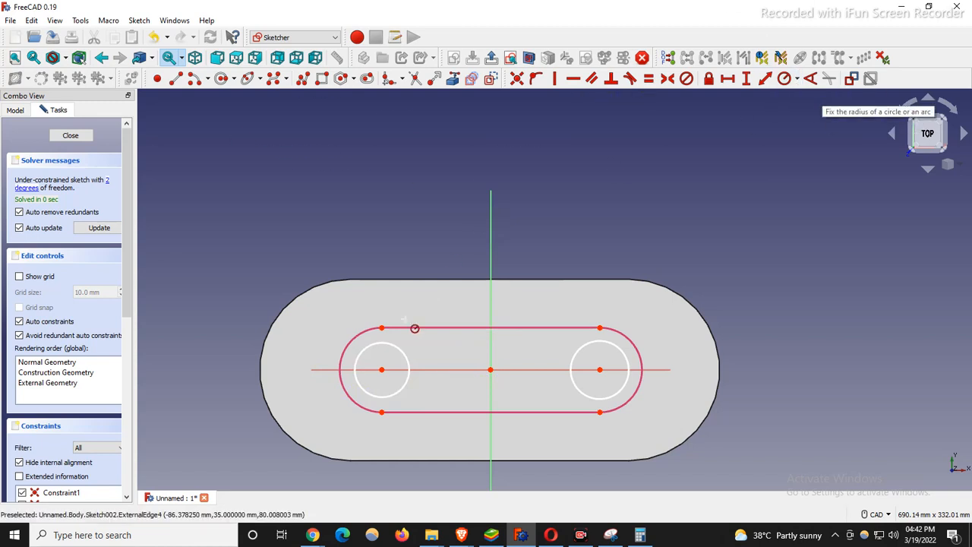
click(370, 354)
text(20)
key(Return)
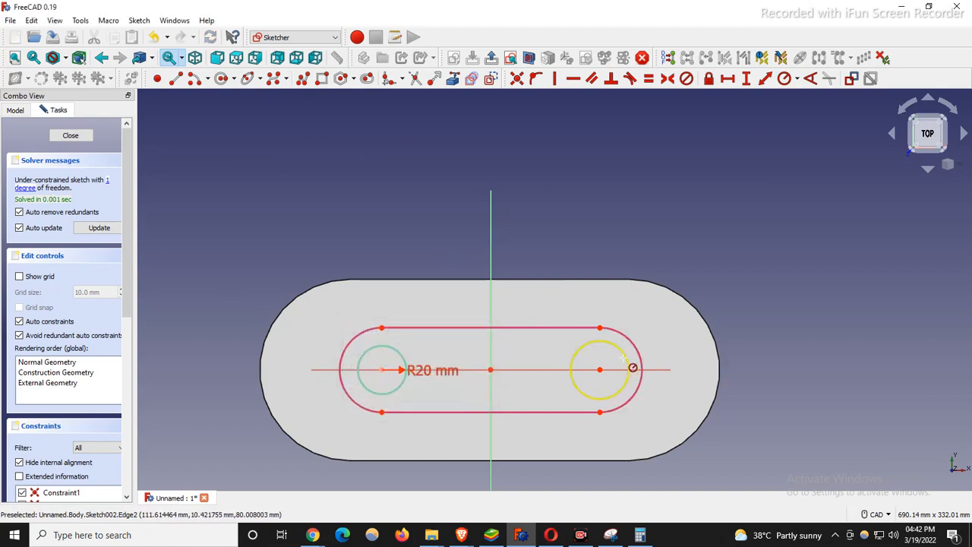
click(643, 362)
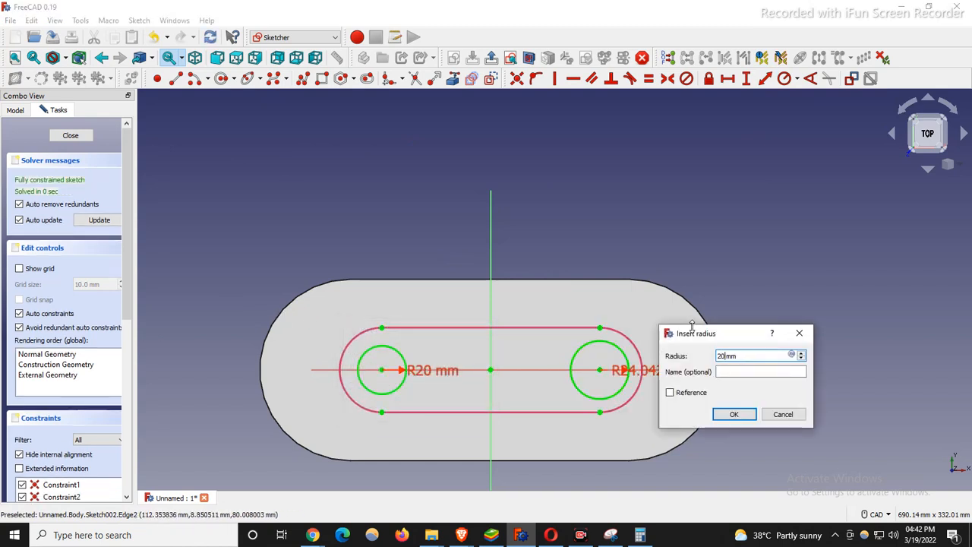
key(Return)
drag(661, 379, 670, 326)
drag(432, 376, 318, 295)
Step: Draw a horizontal line across the upper side of both circles, and make it tangent to the right circle
click(177, 79)
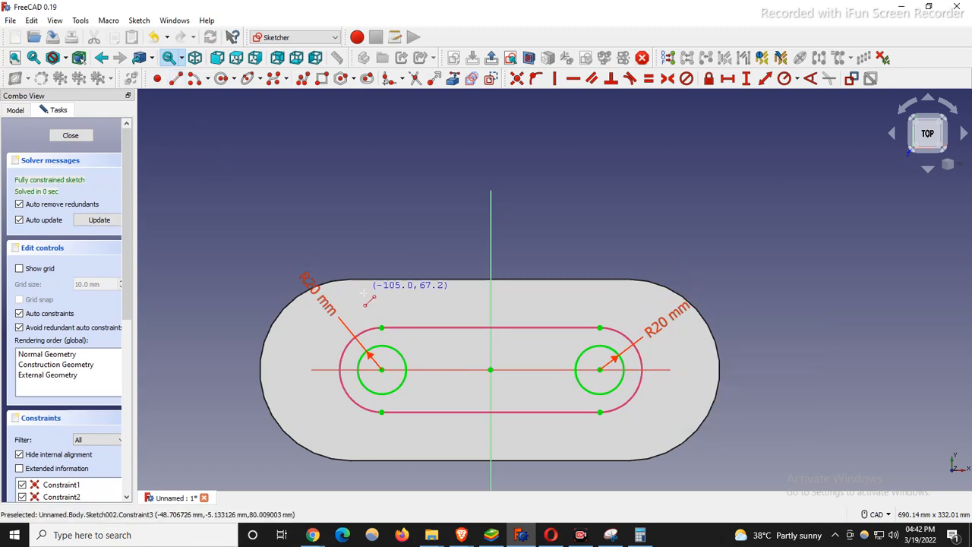
click(371, 341)
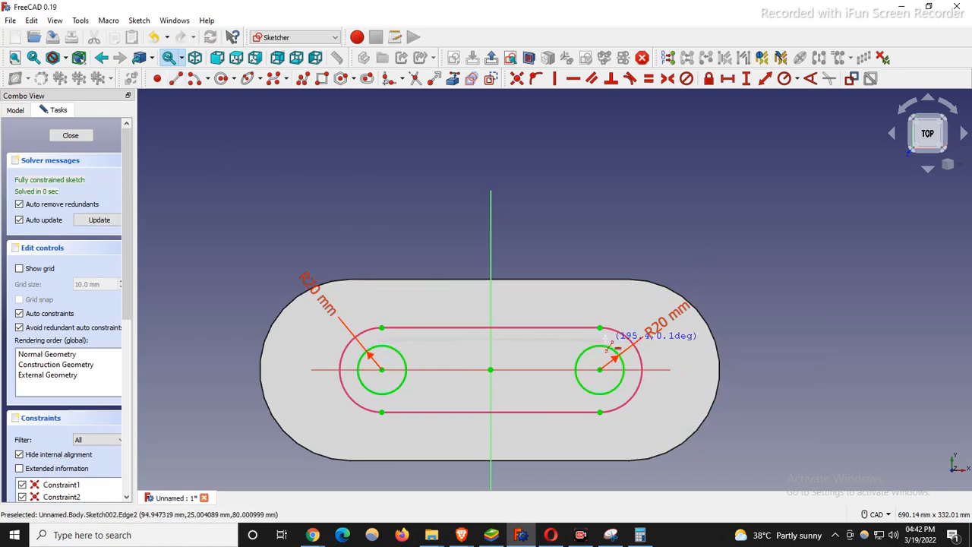
click(613, 340)
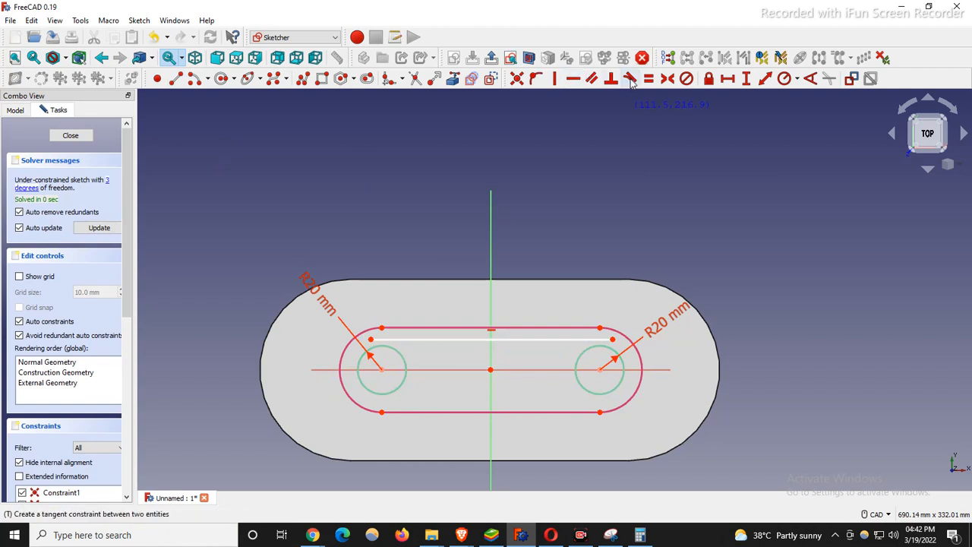
click(598, 347)
click(596, 340)
click(408, 362)
click(415, 346)
Step: Draw a second horizontal line beneath both circles, and make it tangent to the right circle
click(175, 79)
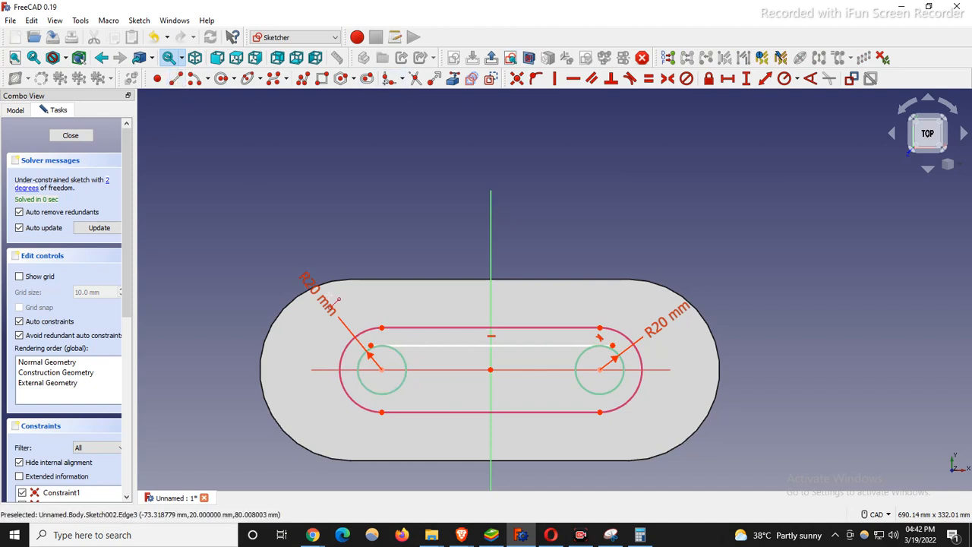
click(381, 411)
click(614, 403)
scroll(616, 396, up, 4)
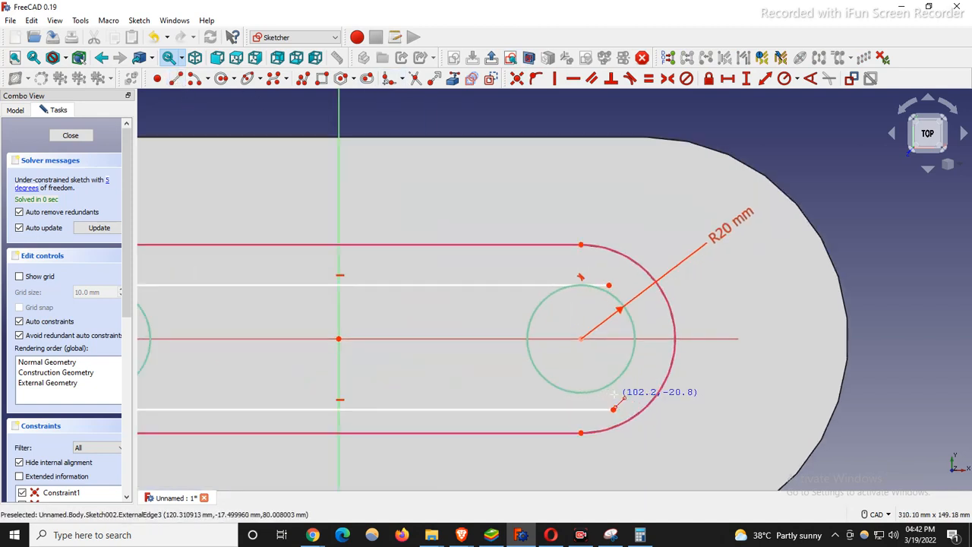
click(630, 79)
click(604, 409)
click(596, 390)
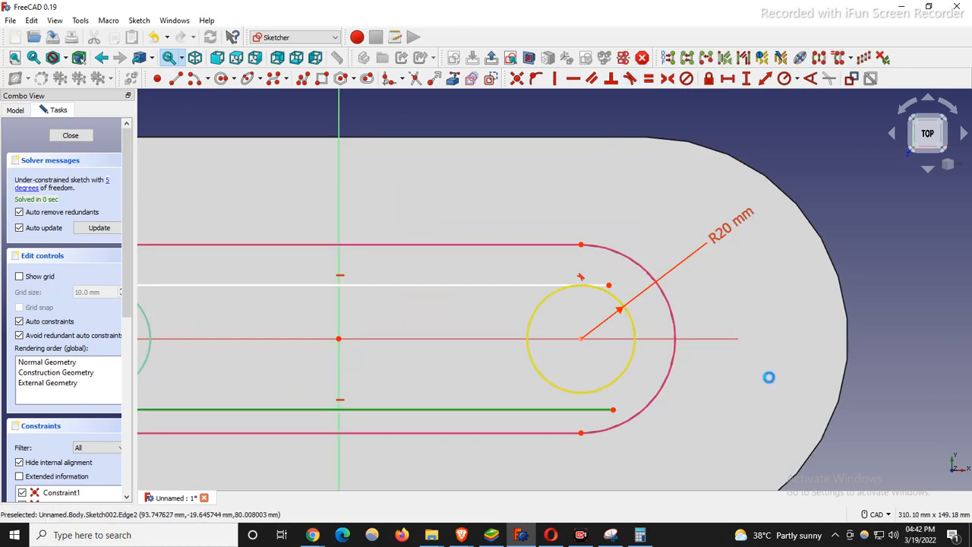
scroll(766, 379, down, 3)
click(467, 388)
click(344, 393)
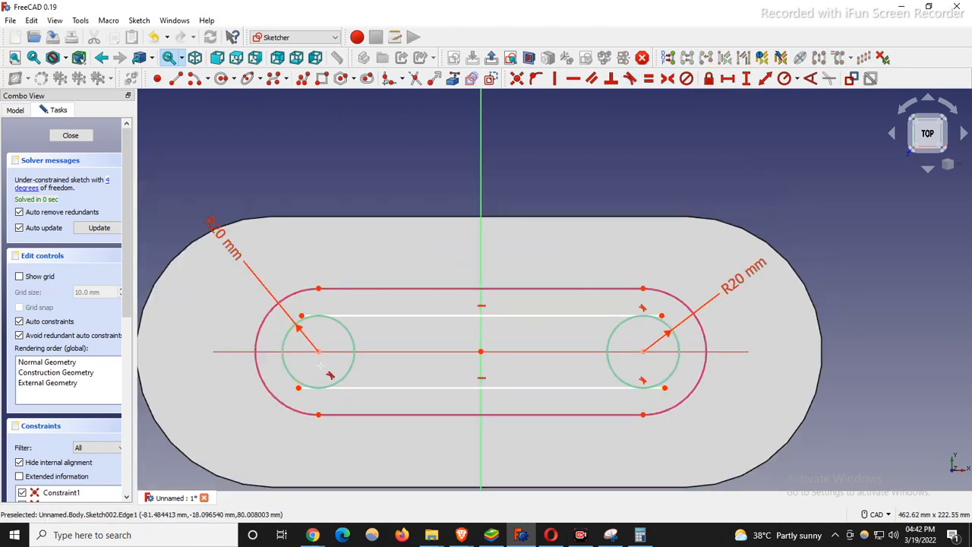
Step: Trim the overhanging line ends and the inner halves of both circles to leave a closed slot outline
scroll(312, 340, up, 5)
click(414, 78)
scroll(304, 273, down, 2)
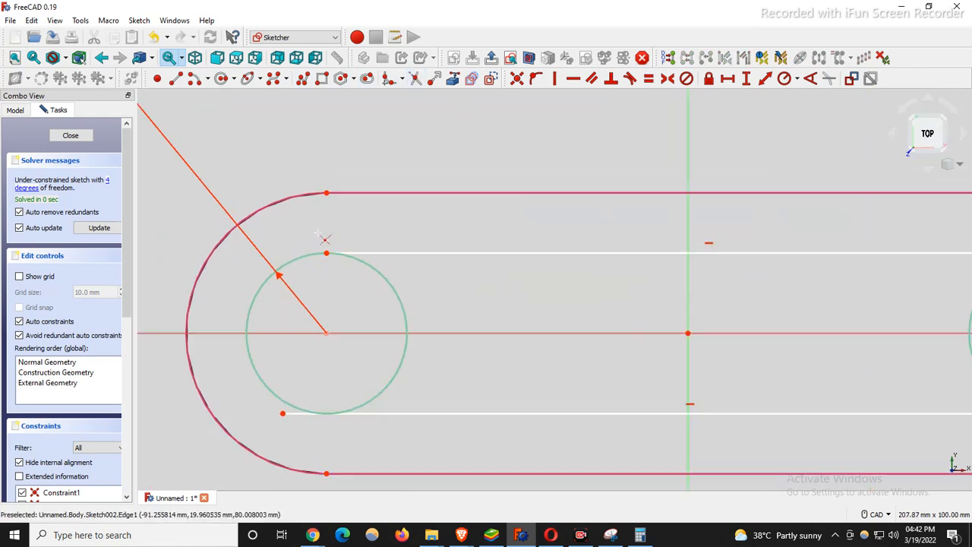
scroll(228, 404, down, 2)
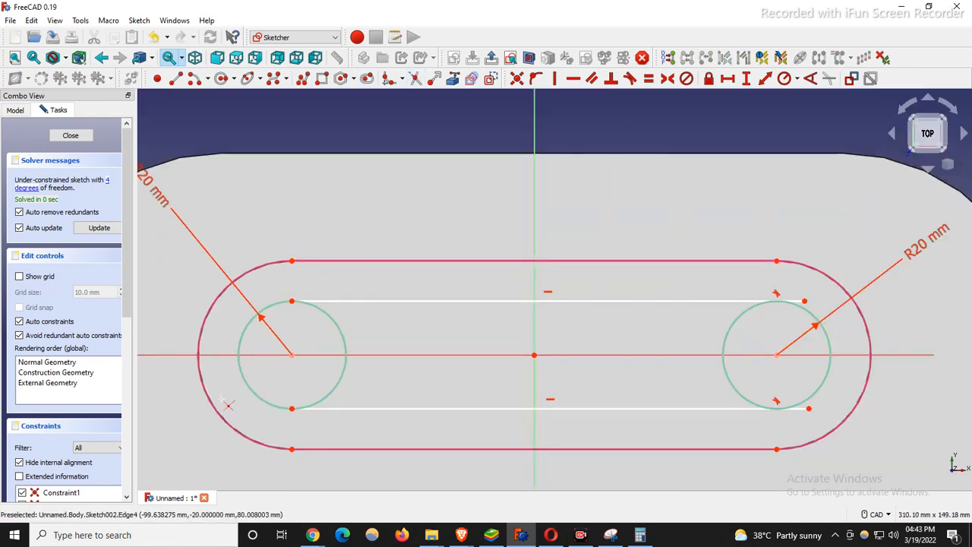
click(804, 398)
click(801, 303)
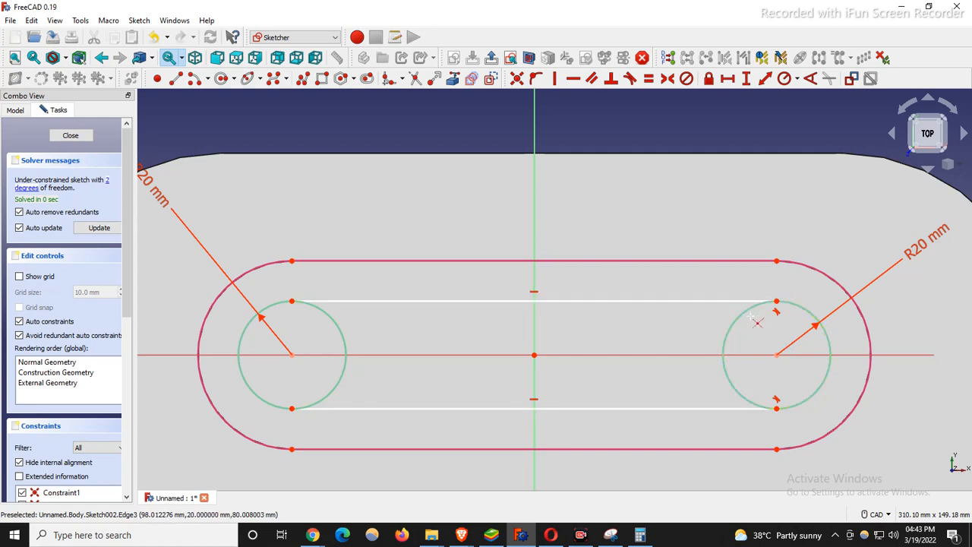
click(343, 337)
Step: Delete the horizontal constraints from the slot outline's two straight lines
scroll(414, 356, down, 2)
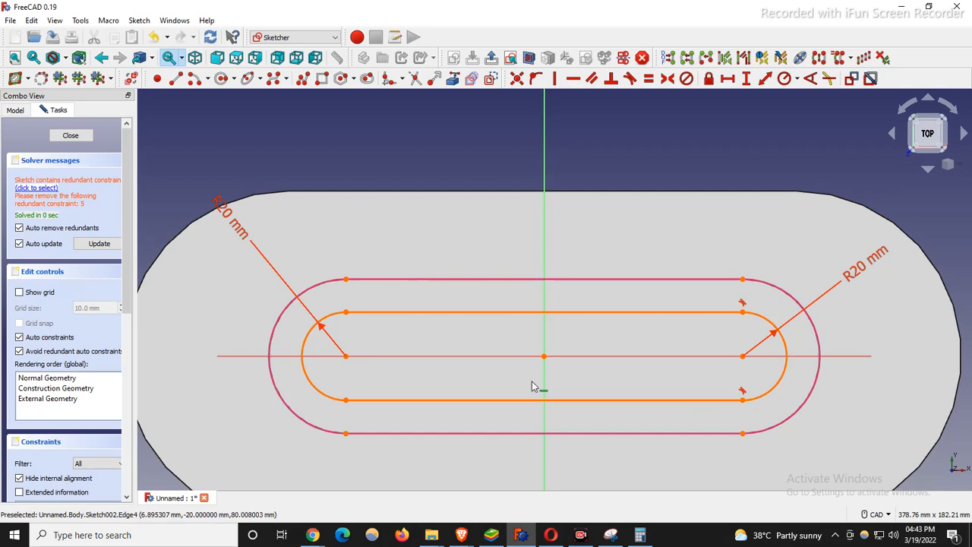
scroll(530, 397, up, 2)
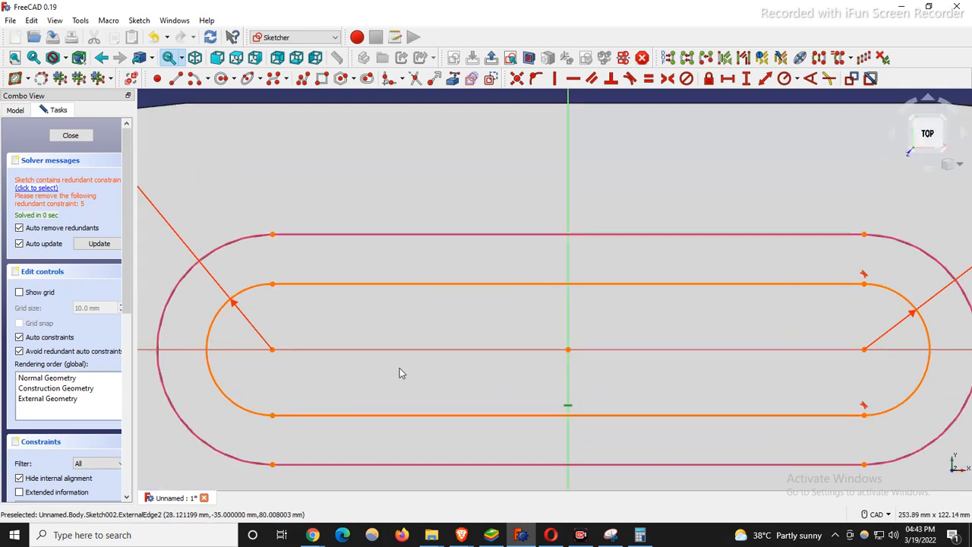
scroll(401, 373, down, 1)
key(Delete)
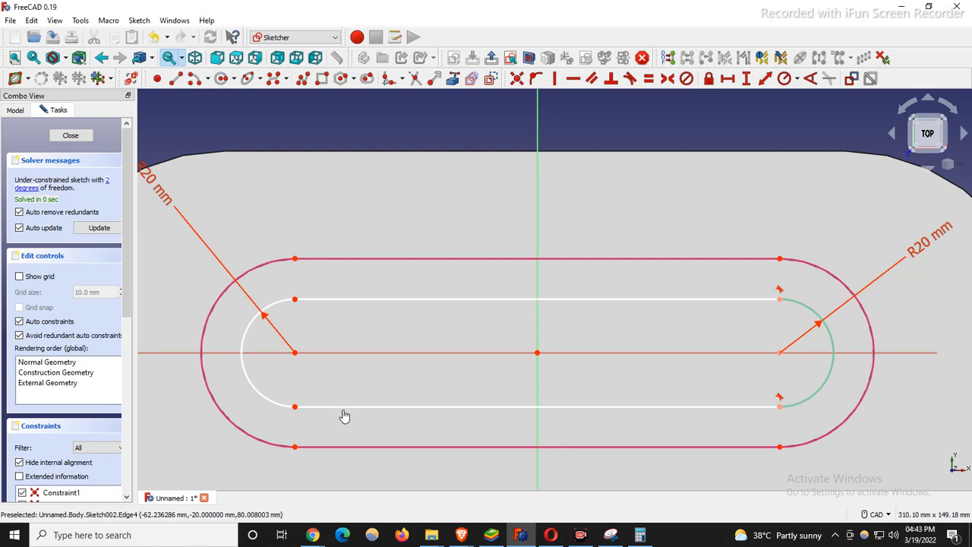
Step: Make the slot's left arc tangent to both the lower and upper lines, and close the sketch
mouse_move(296, 415)
mouse_down()
mouse_move(250, 407)
mouse_move(338, 423)
mouse_move(269, 419)
mouse_move(283, 418)
mouse_up()
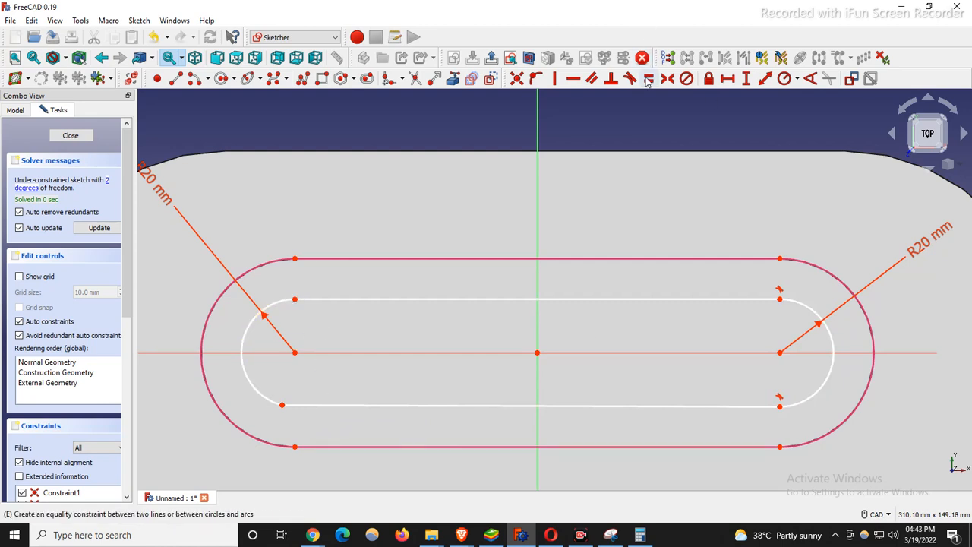
click(268, 395)
click(308, 405)
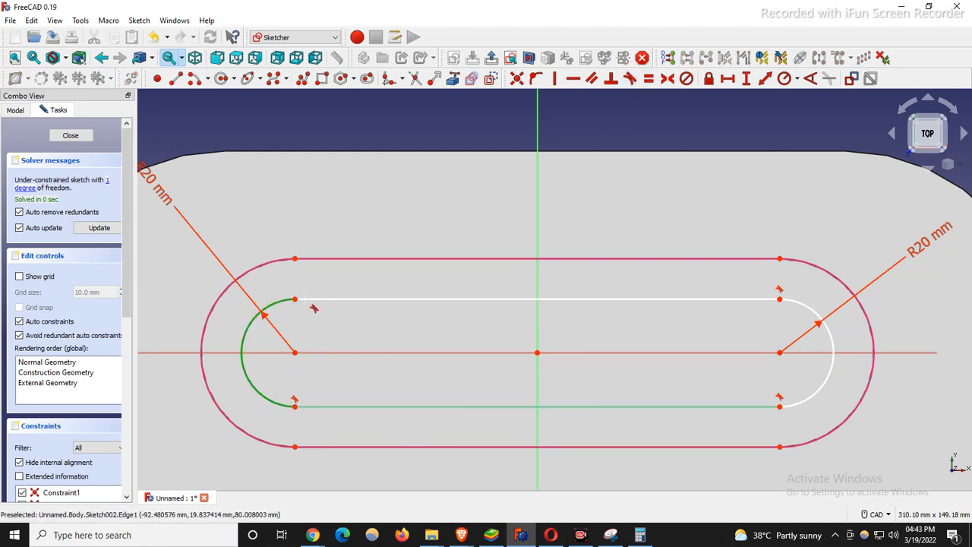
click(312, 299)
scroll(372, 329, down, 3)
scroll(329, 329, up, 1)
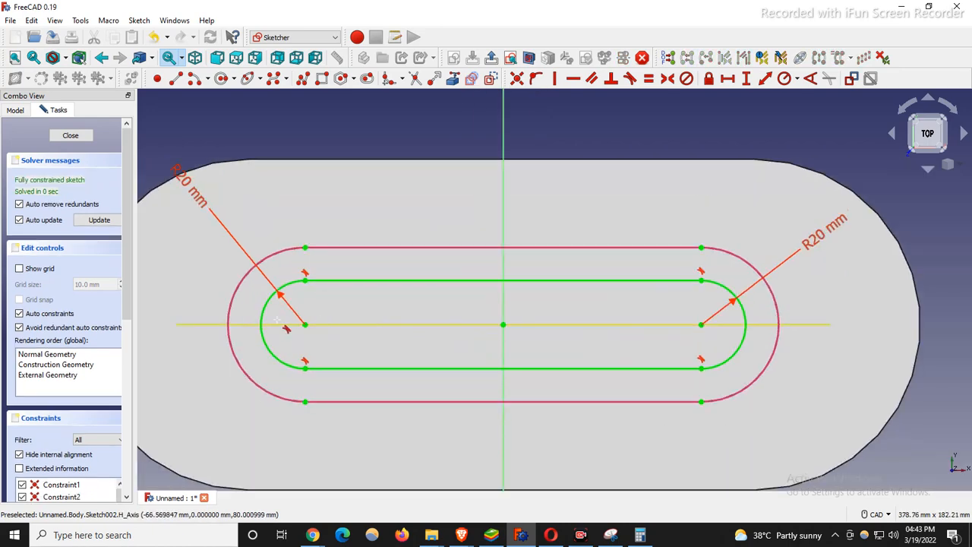
scroll(280, 328, down, 2)
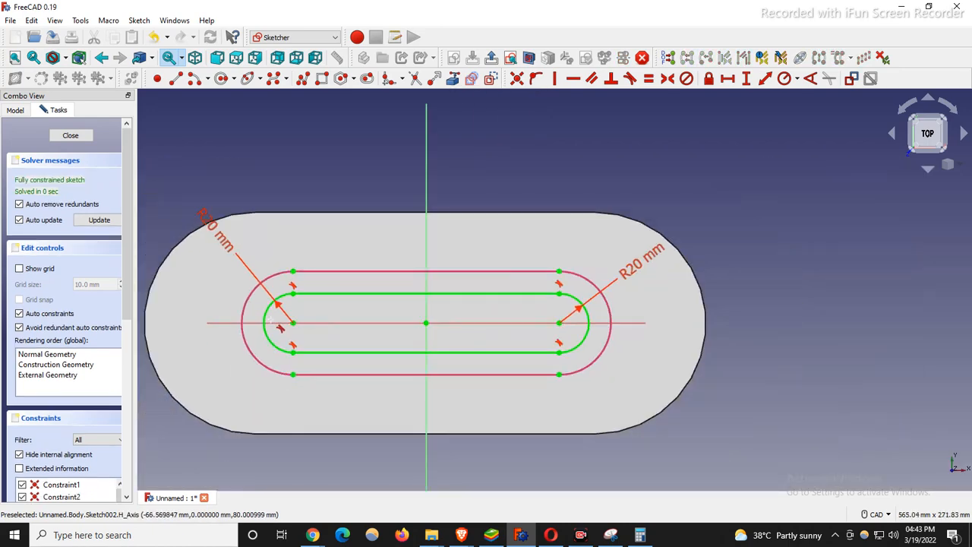
click(69, 135)
click(629, 197)
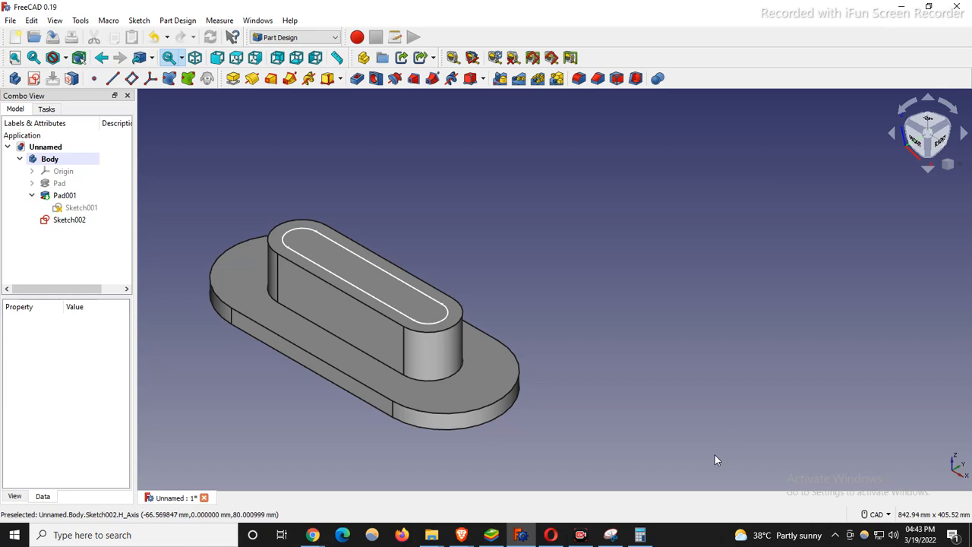
Step: Mark the recess depth in the reference drawing's side view, and pocket the slot sketch 30 mm into the boss
click(610, 536)
scroll(741, 404, down, 1)
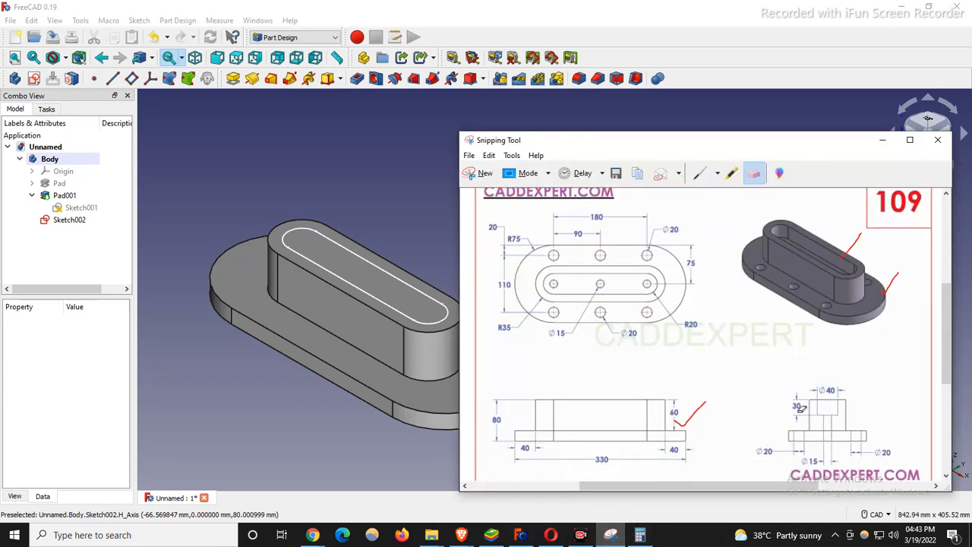
click(695, 173)
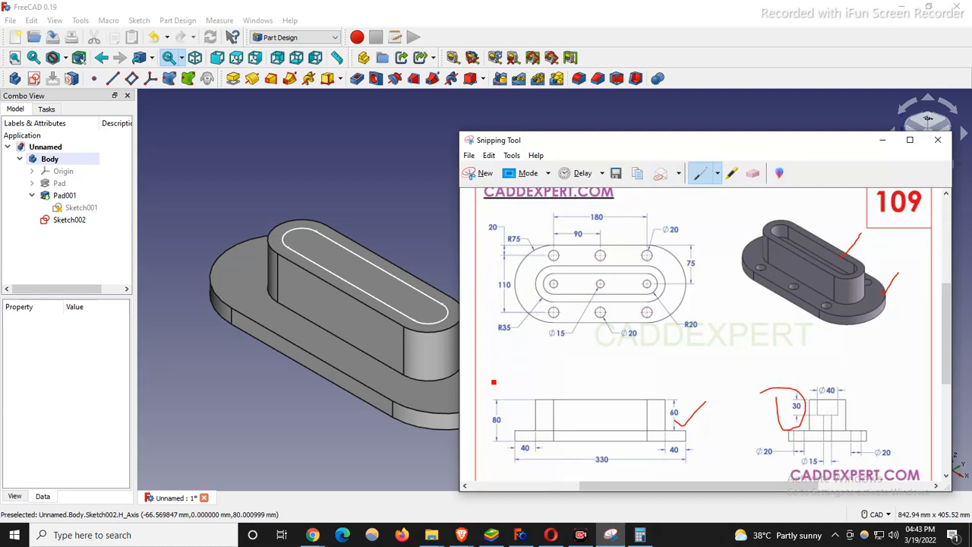
click(357, 78)
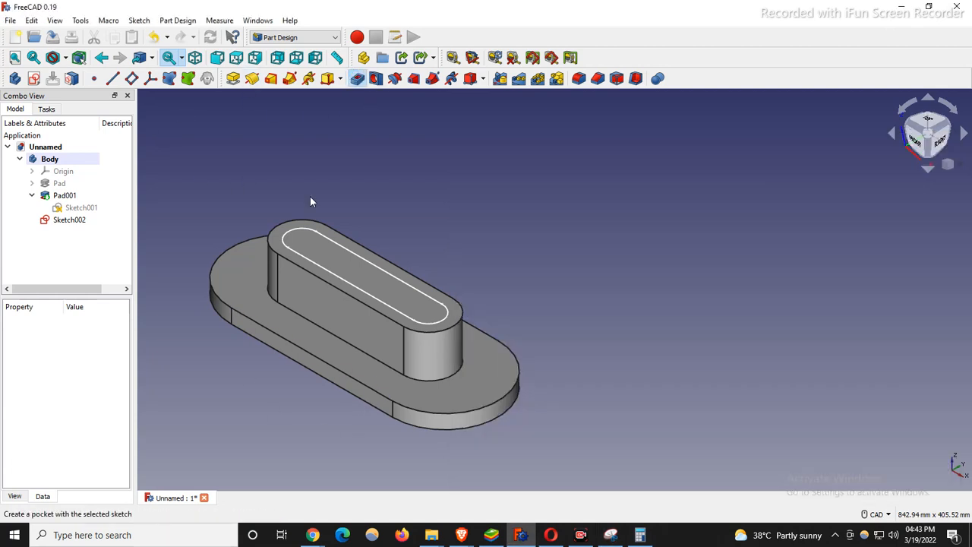
text(30)
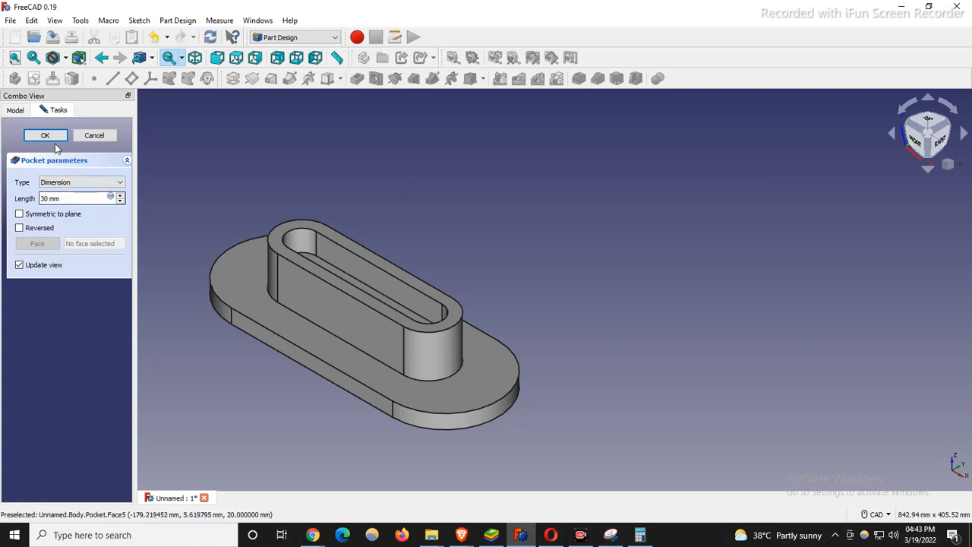
click(46, 135)
Step: Mark the flange hole dimensions in the reference drawing, and start a new sketch on the flange's upper face
click(610, 535)
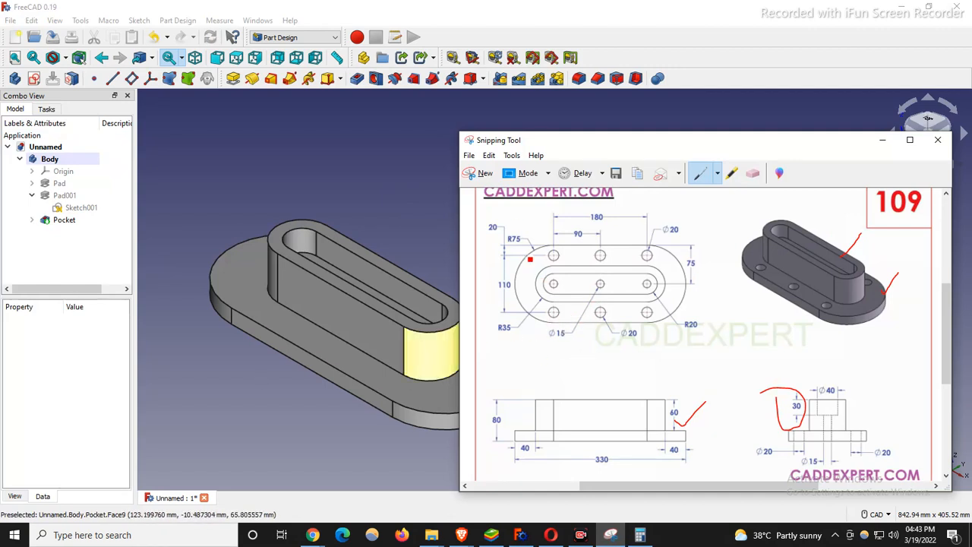
click(251, 286)
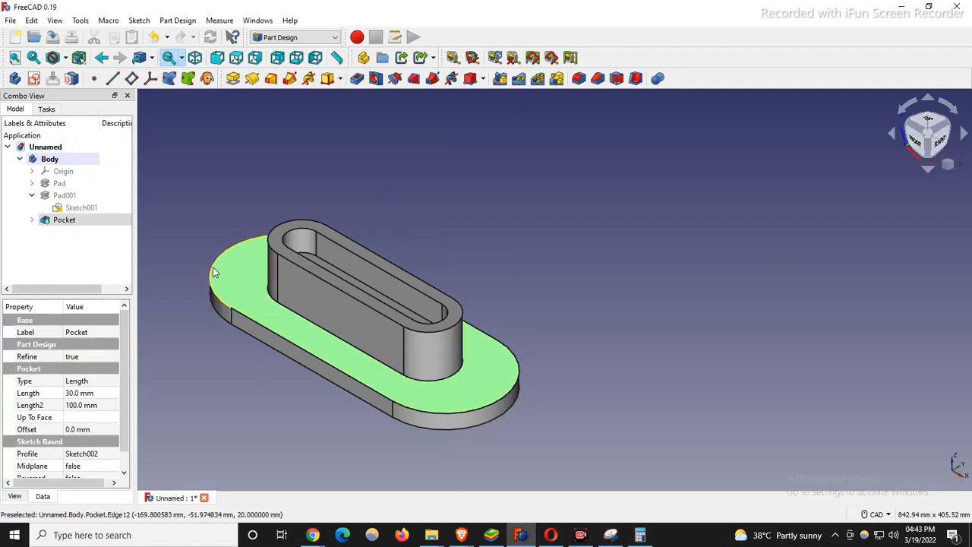
click(610, 534)
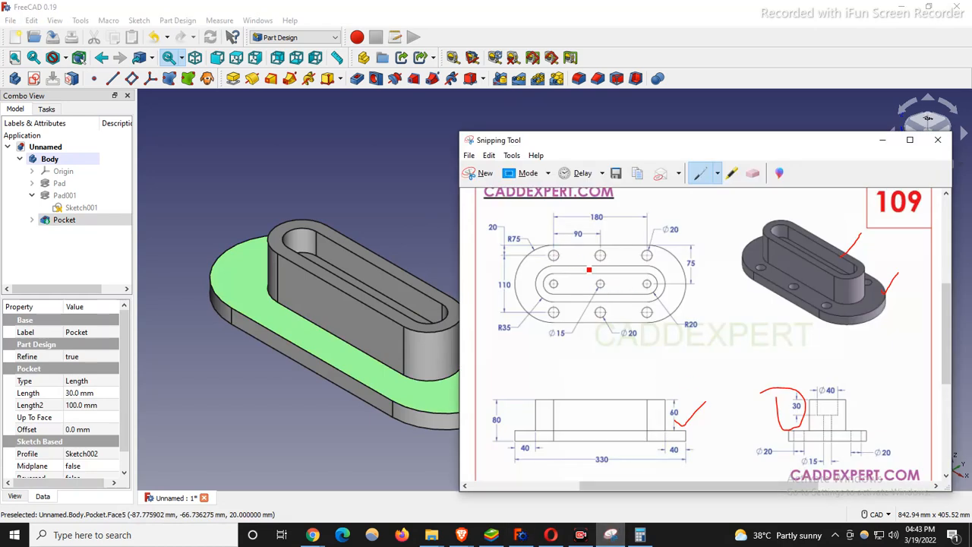
mouse_move(550, 267)
mouse_down()
mouse_move(641, 266)
mouse_move(624, 242)
mouse_move(543, 240)
mouse_up()
mouse_move(541, 308)
mouse_down()
mouse_move(668, 321)
mouse_move(581, 294)
mouse_up()
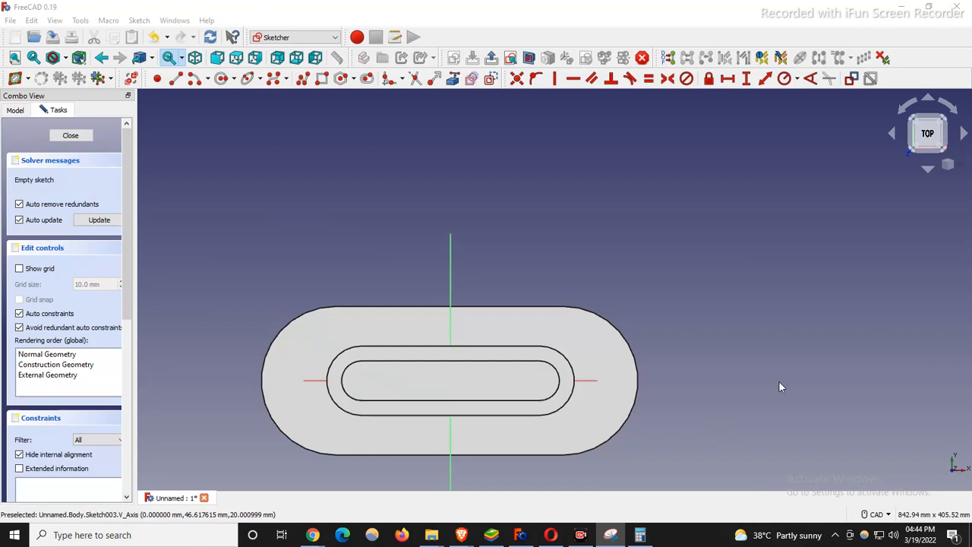
Step: Draw two circles near the flange's left end, one above the boss and one below it at about (-101, -56)
click(221, 78)
scroll(357, 333, up, 3)
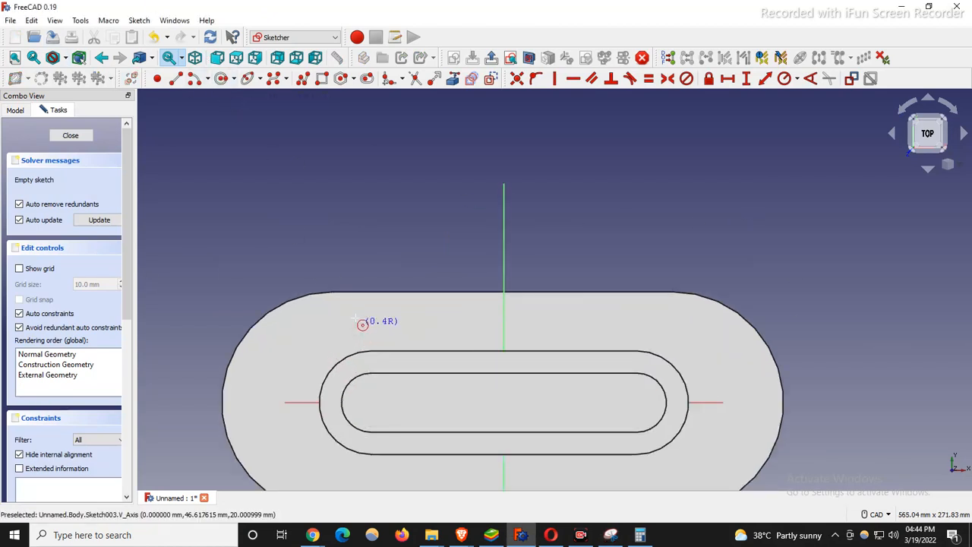
double_click(356, 325)
scroll(319, 230, down, 3)
scroll(350, 367, up, 1)
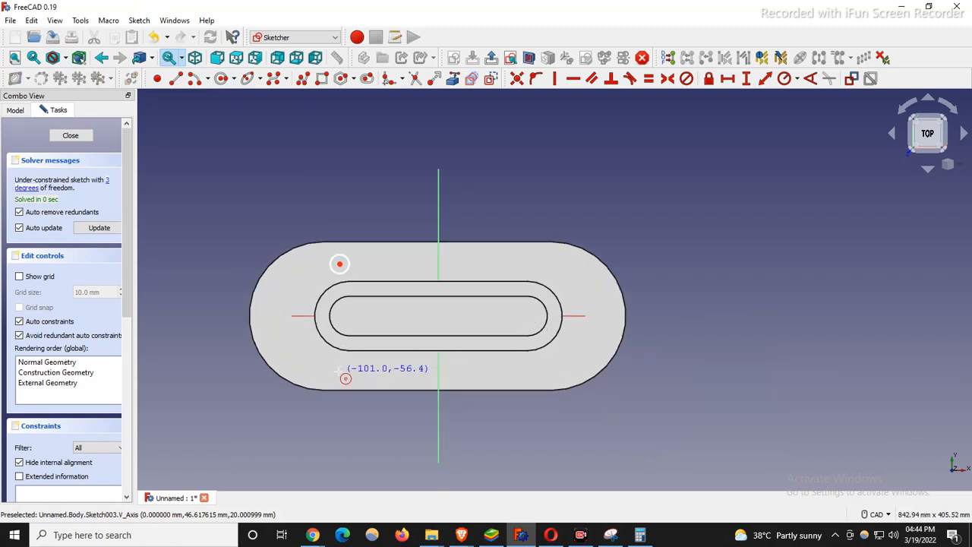
double_click(338, 371)
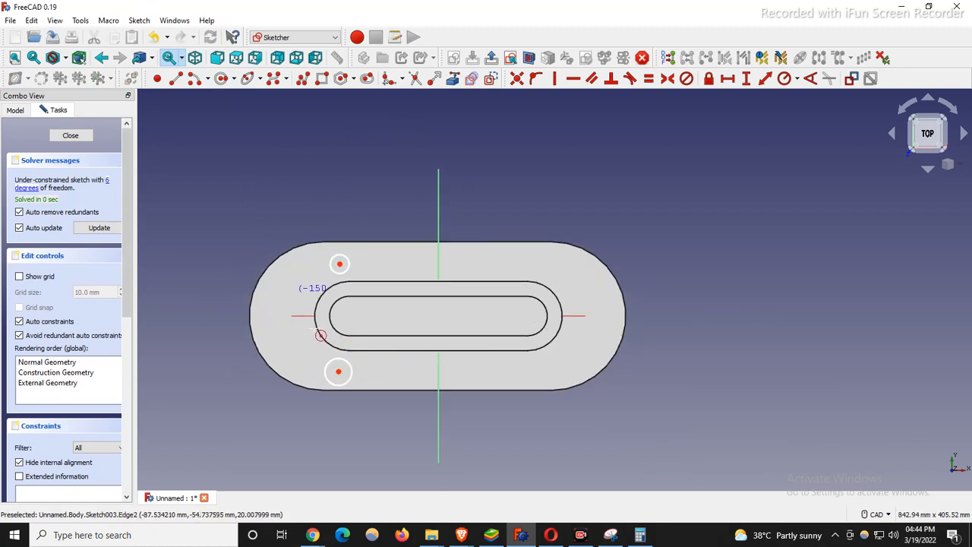
Step: Constrain the vertical distance between the centres of the upper and lower circles to 110 mm
click(746, 78)
click(338, 372)
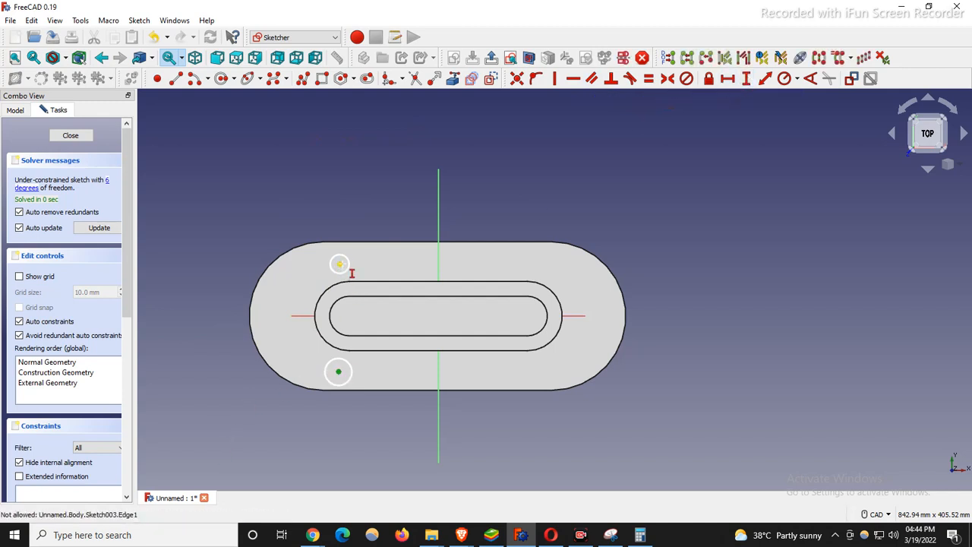
click(361, 254)
text(110)
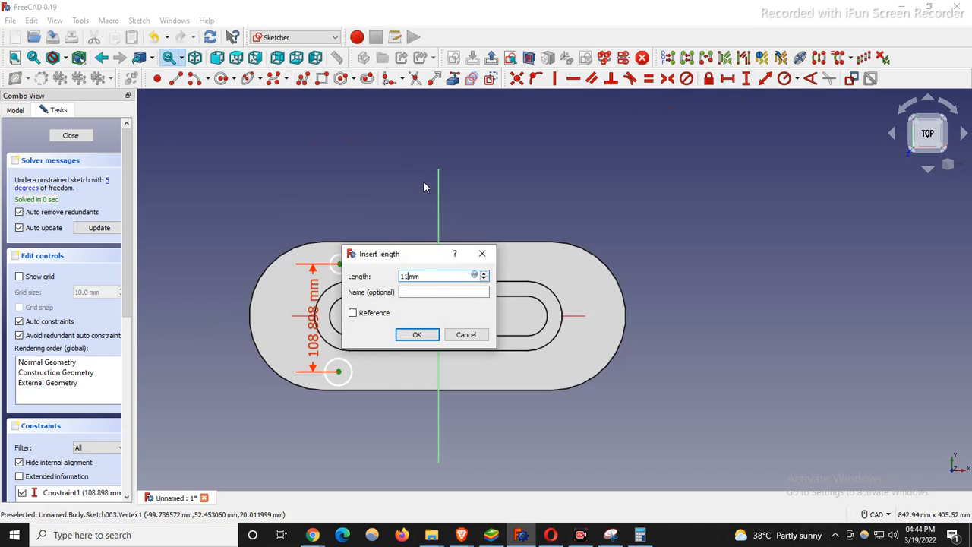
key(Return)
Step: Switch the display to wireframe and move the 110 mm dimension outside the flange's left end
scroll(357, 252, up, 2)
click(66, 58)
click(81, 103)
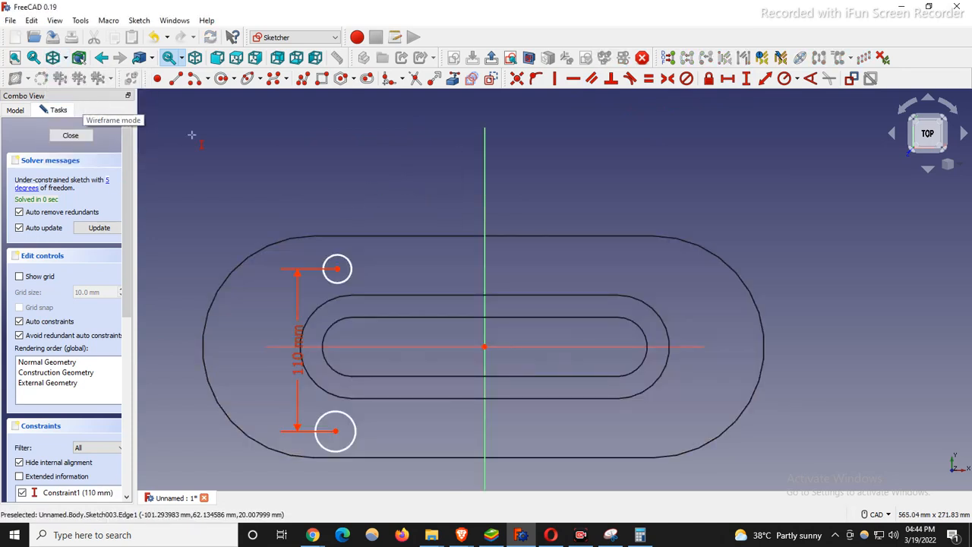
drag(298, 349, 178, 358)
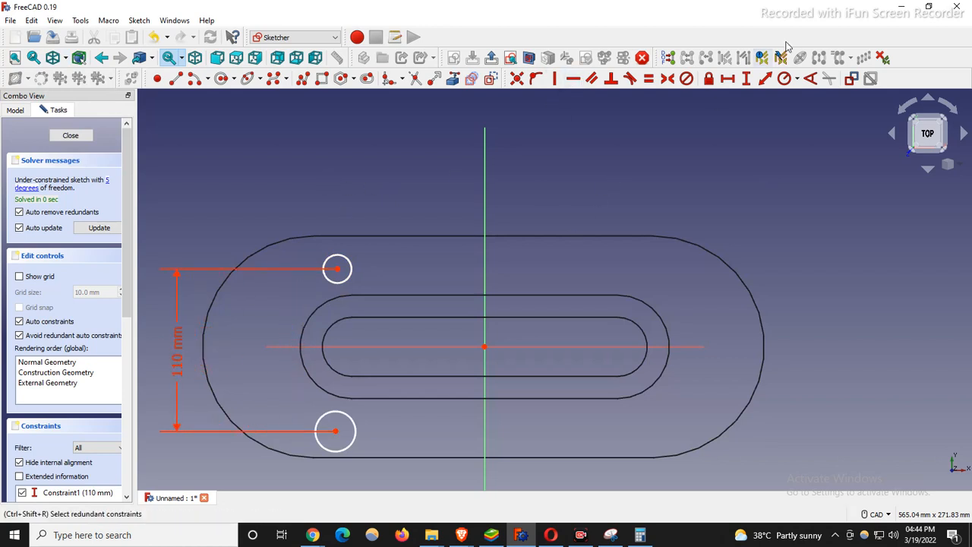
Step: Constrain the upper circle's centre to 55 mm vertically from the origin, and move that dimension clear of the boss outline
click(337, 268)
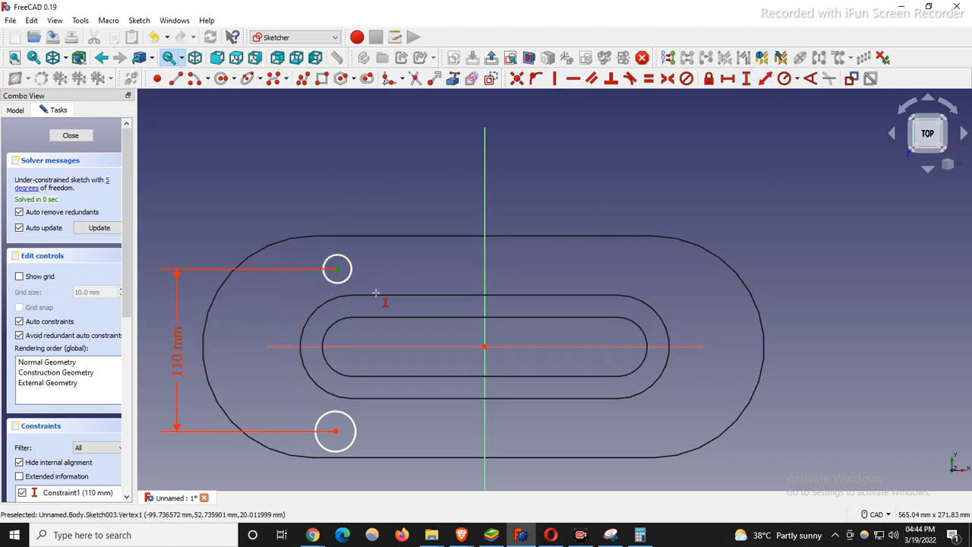
click(485, 349)
key(i)
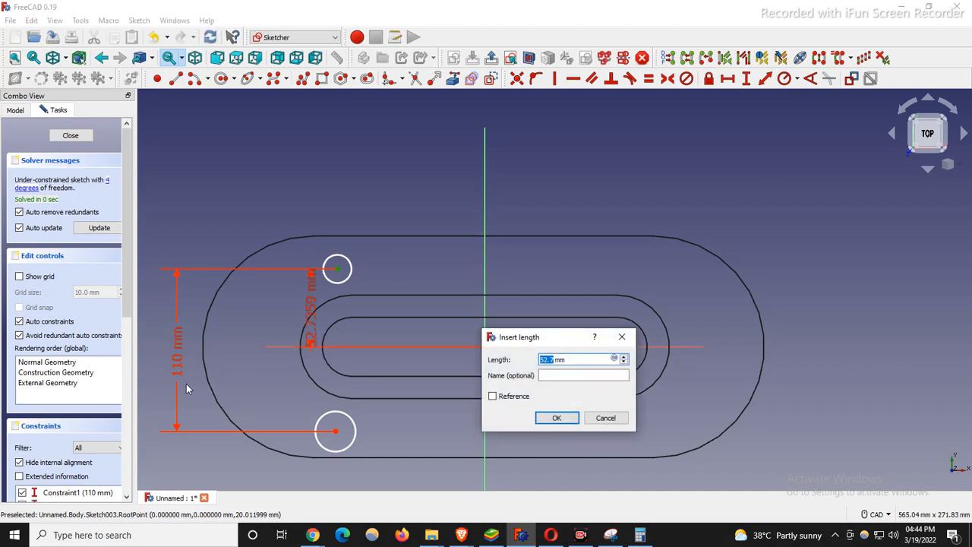
text(55)
key(Return)
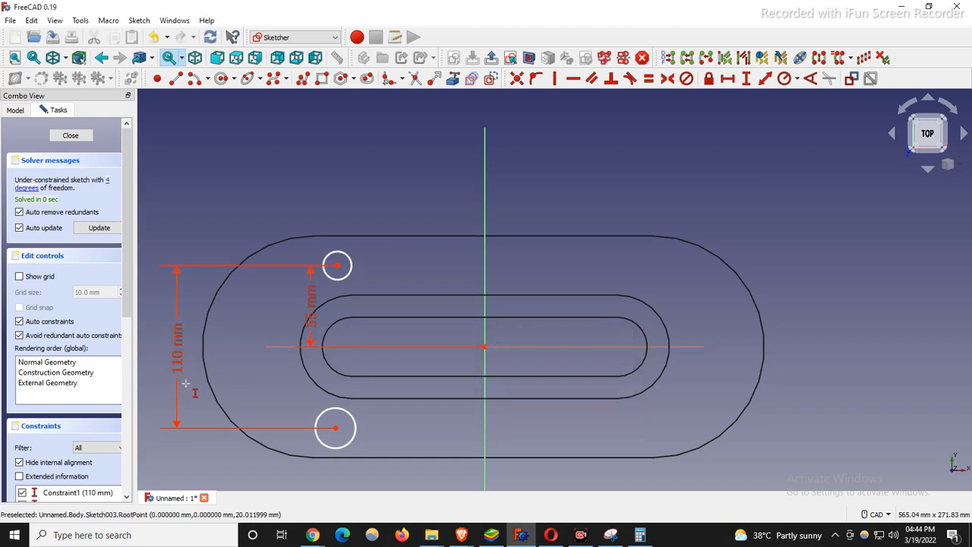
drag(310, 314, 256, 317)
middle_drag(291, 440, 302, 369)
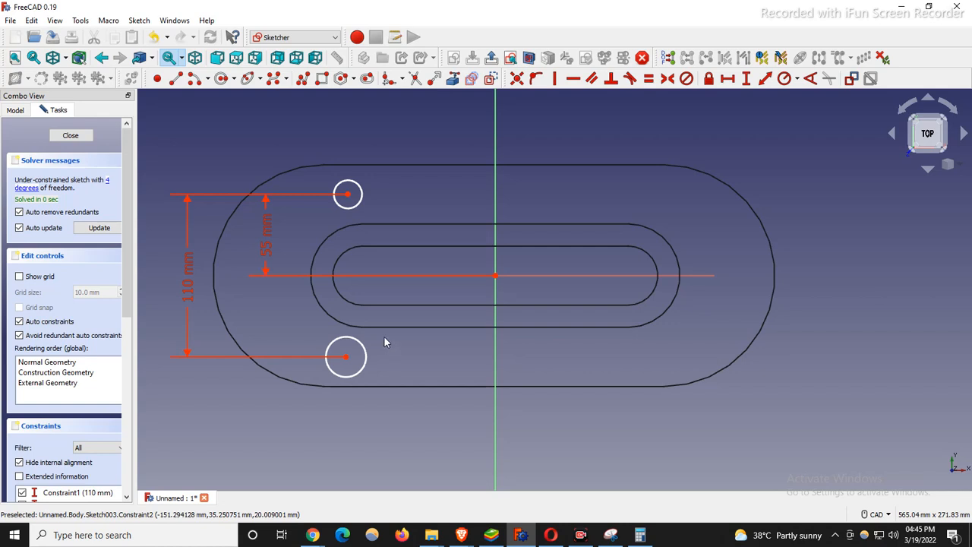
Step: Constrain the diameters of both the upper and lower circles to 20 mm
scroll(386, 347, up, 1)
click(797, 79)
click(820, 110)
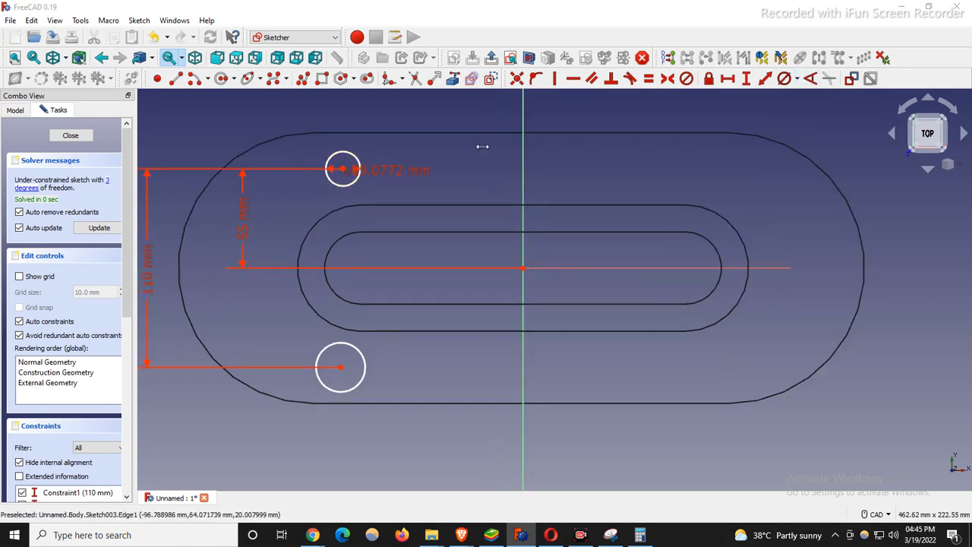
text(20)
key(Return)
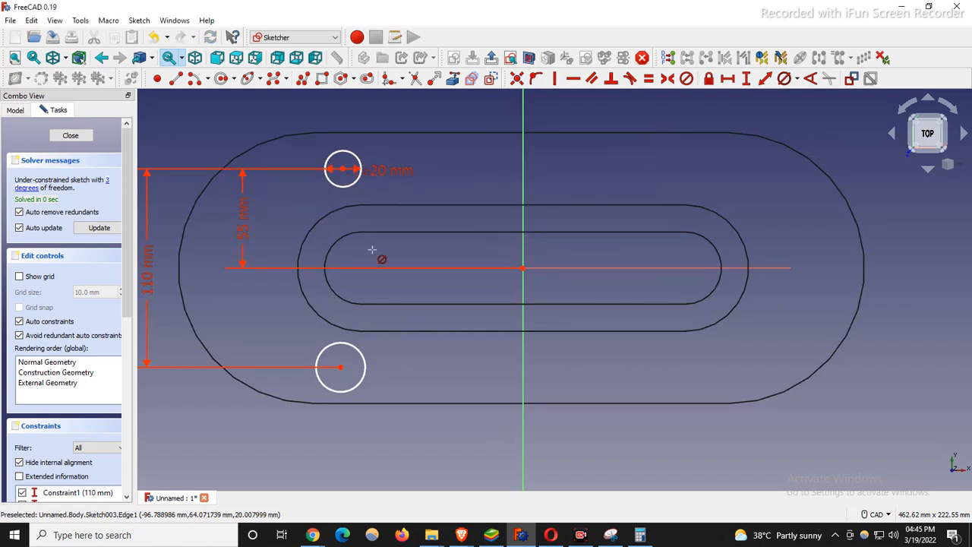
click(365, 356)
key(Return)
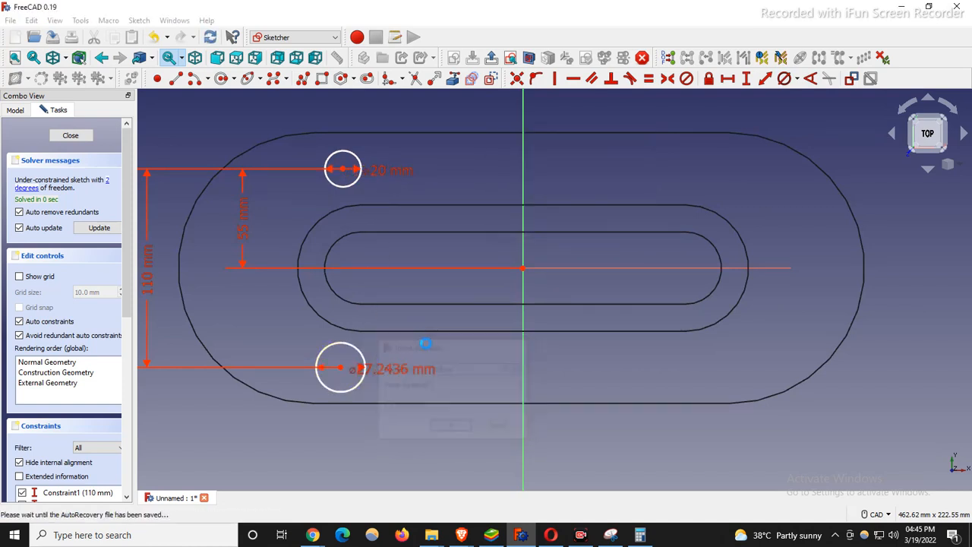
Step: Move the two circle diameter dimensions outside the flange outline, one above it and one below it
scroll(393, 241, up, 2)
scroll(391, 296, down, 4)
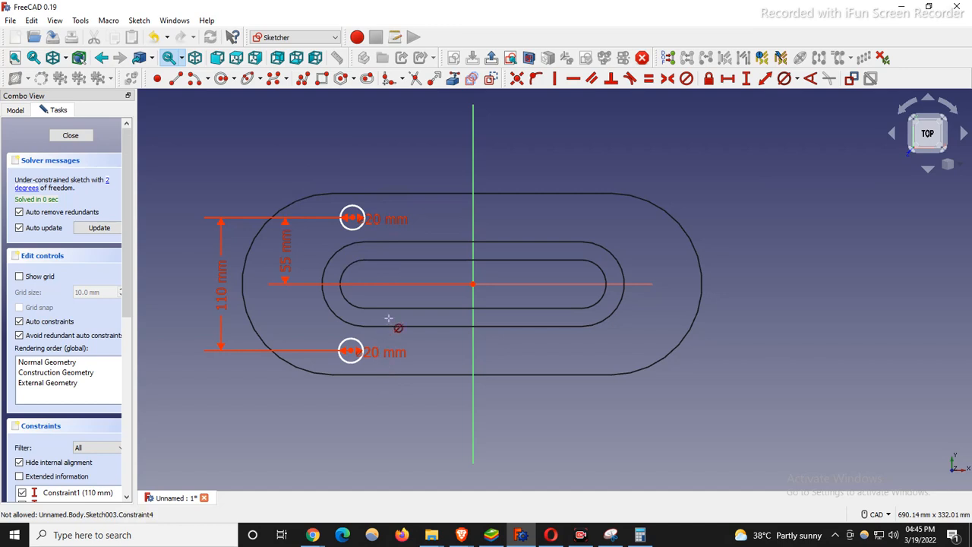
drag(381, 360, 387, 427)
drag(381, 222, 382, 152)
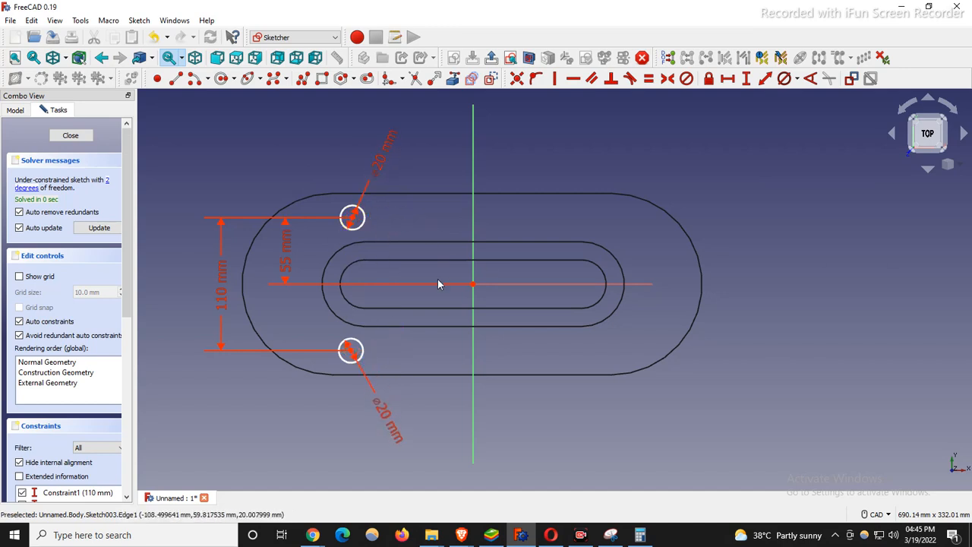
Step: Constrain the horizontal distance between the upper circle's centre and the origin to 90 mm
click(730, 80)
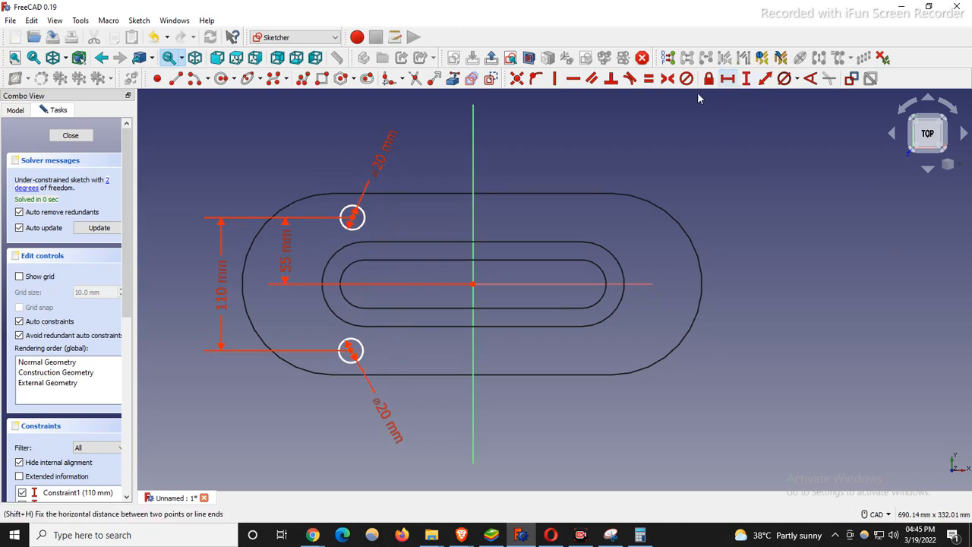
click(352, 218)
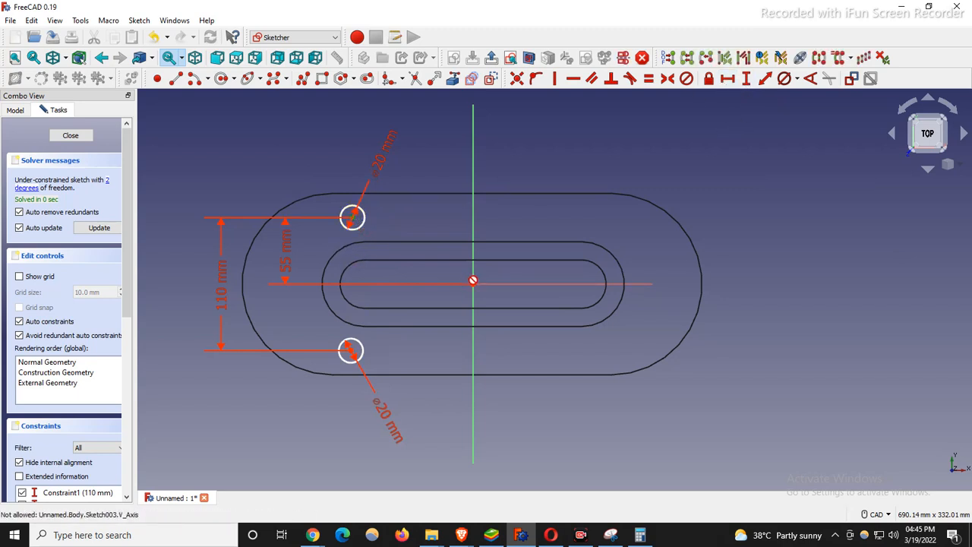
click(472, 284)
text(90)
key(Return)
scroll(341, 210, up, 3)
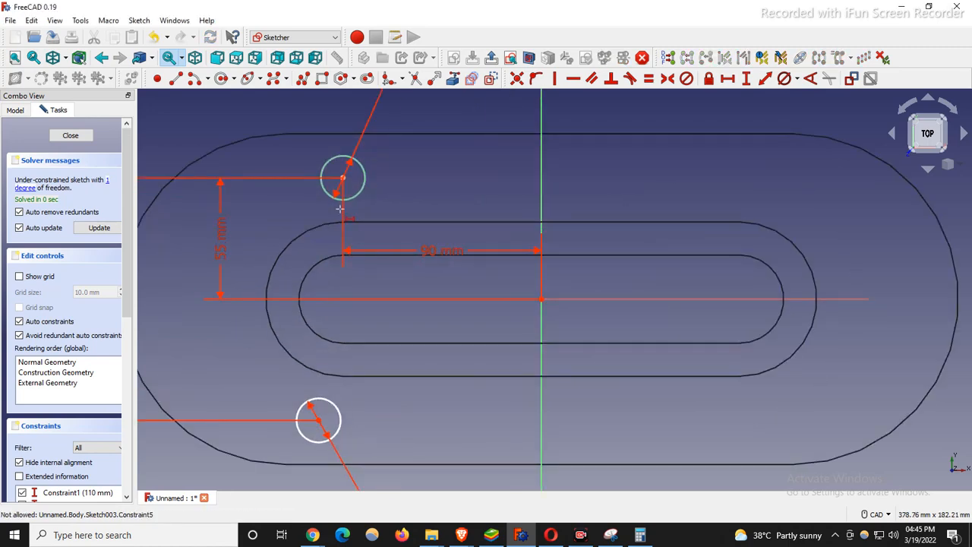
scroll(340, 208, down, 2)
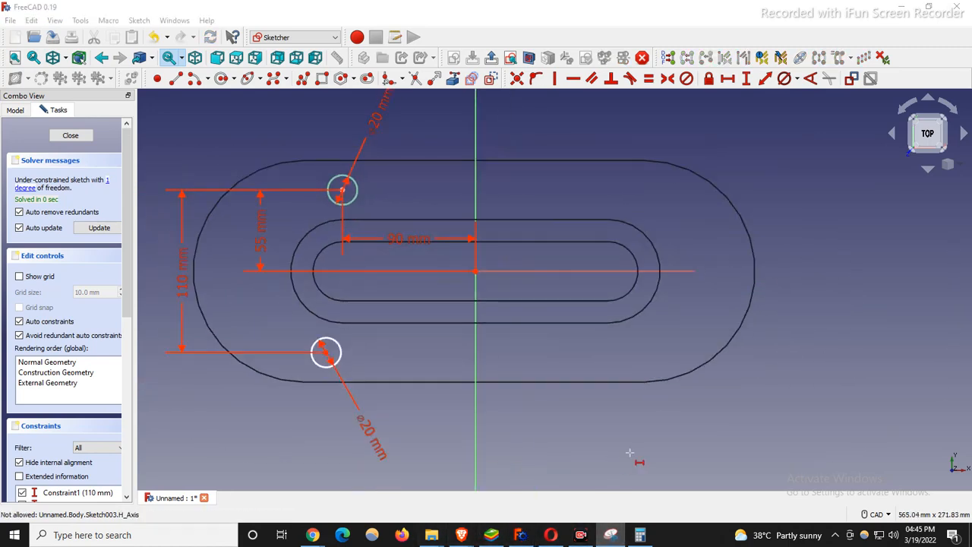
Step: Mark the 110 and 90 hole spacings and the two symmetry centre lines in the reference drawing's plan view
click(611, 535)
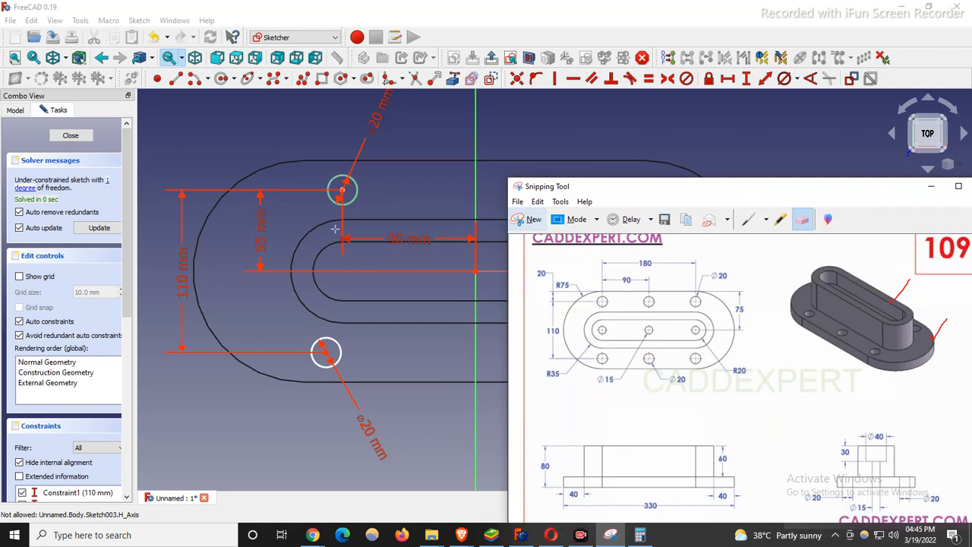
click(748, 219)
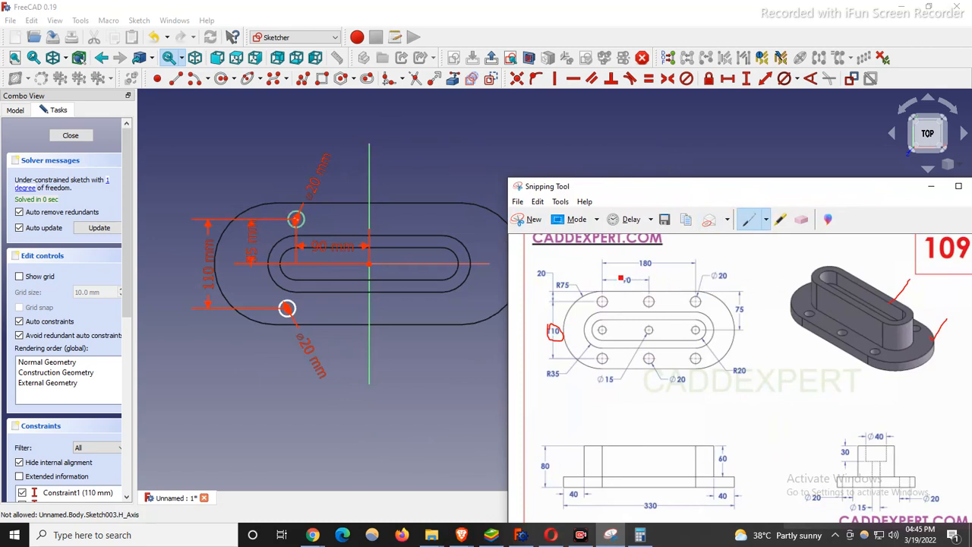
drag(654, 284, 653, 396)
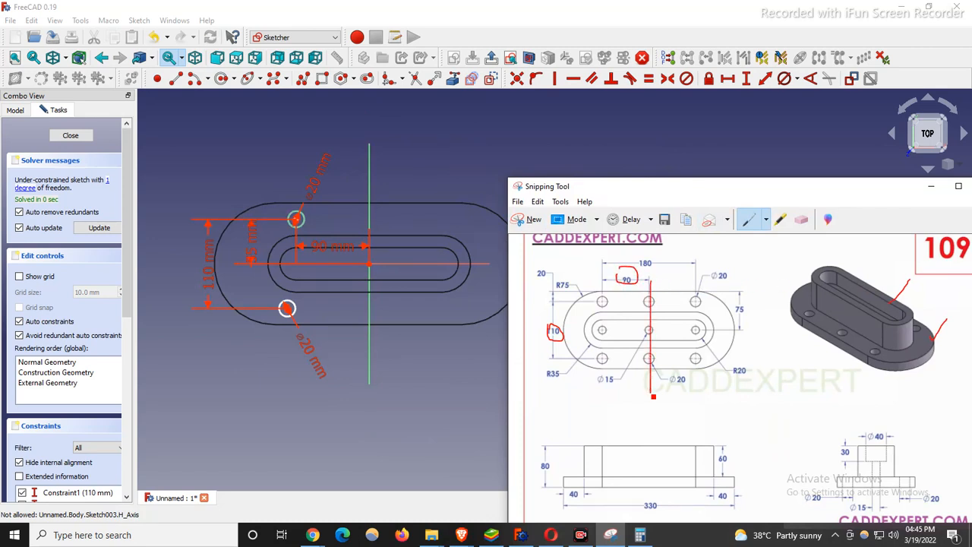
drag(562, 331, 870, 329)
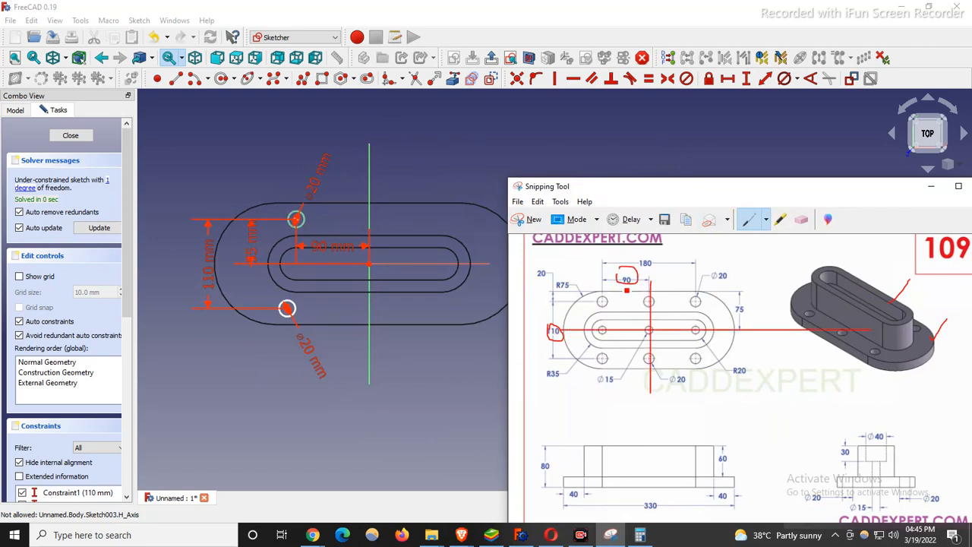
Step: Align the lower circle's centre vertically with the upper circle's centre using a vertical constraint
scroll(258, 191, up, 2)
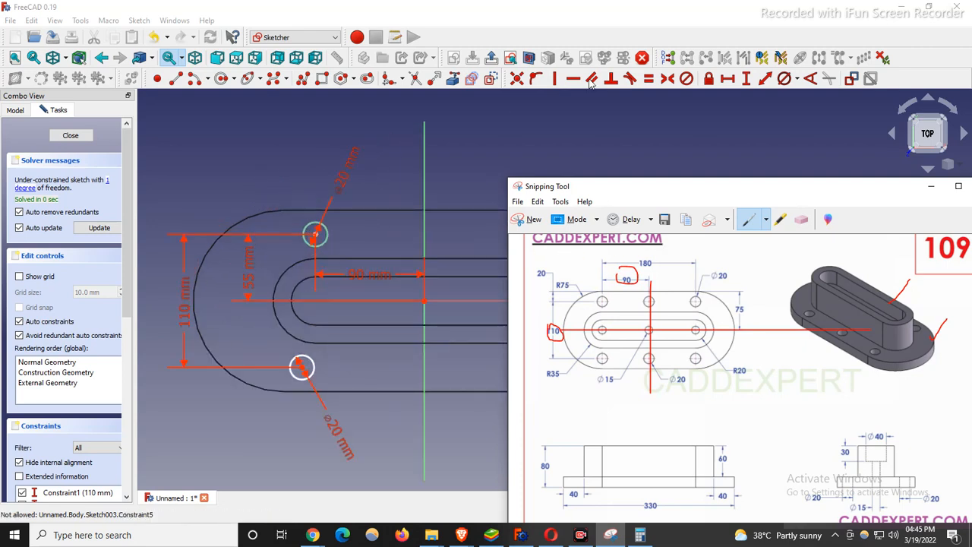
right_click(317, 233)
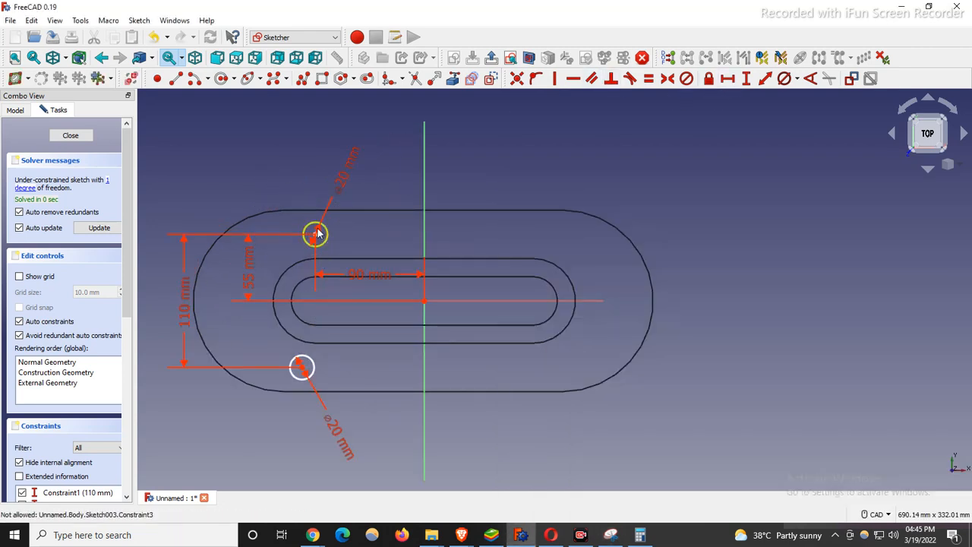
click(314, 238)
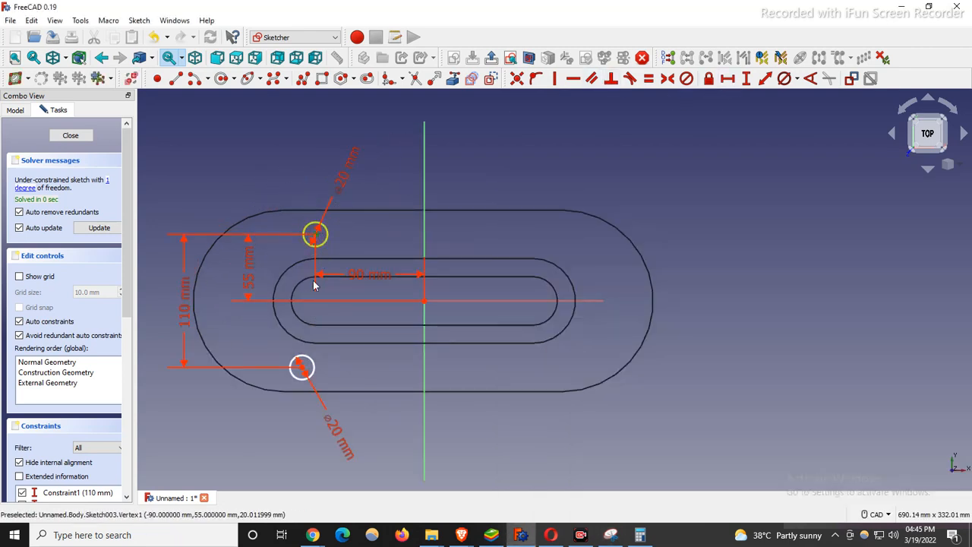
click(303, 366)
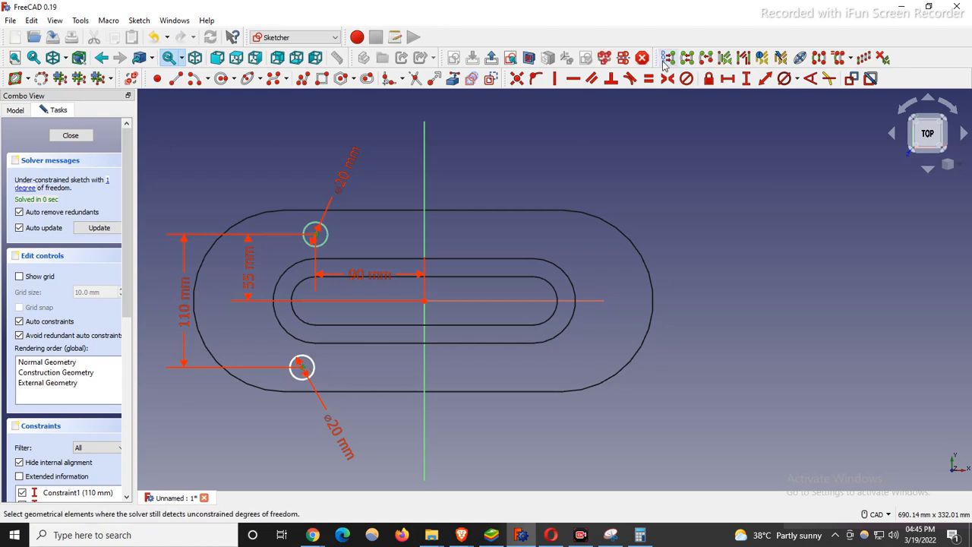
click(555, 79)
scroll(459, 163, down, 2)
scroll(300, 194, up, 2)
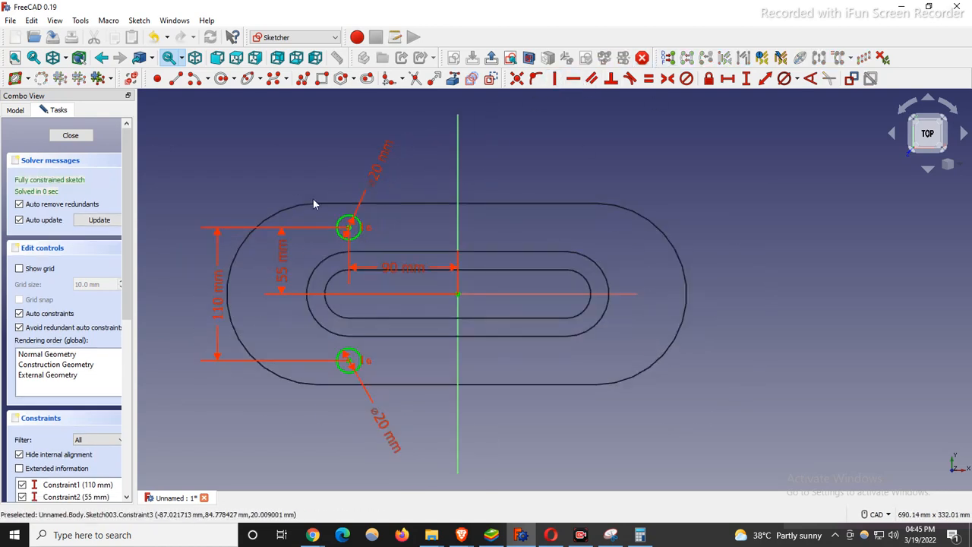
Step: Close the hole sketch and switch the display from wireframe back to a shaded view
click(71, 135)
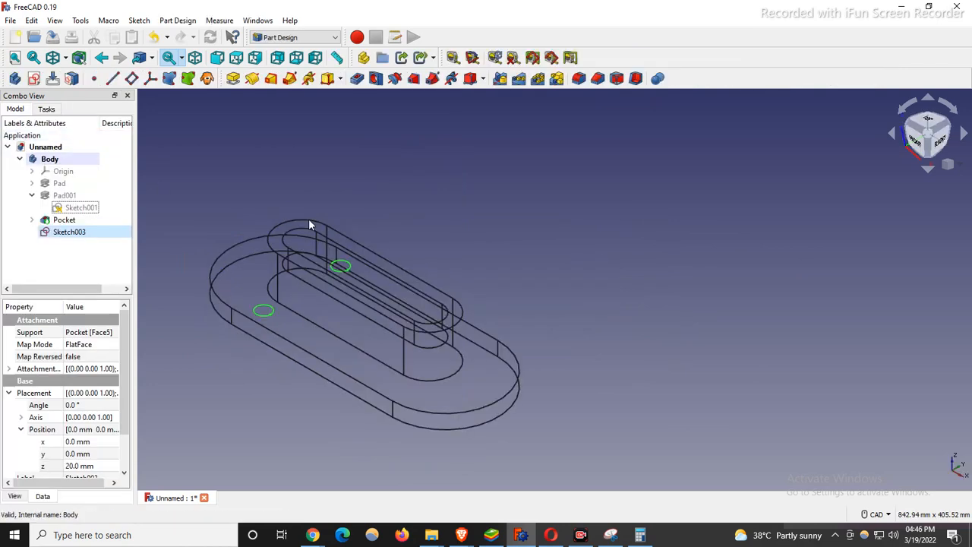
click(65, 58)
click(76, 156)
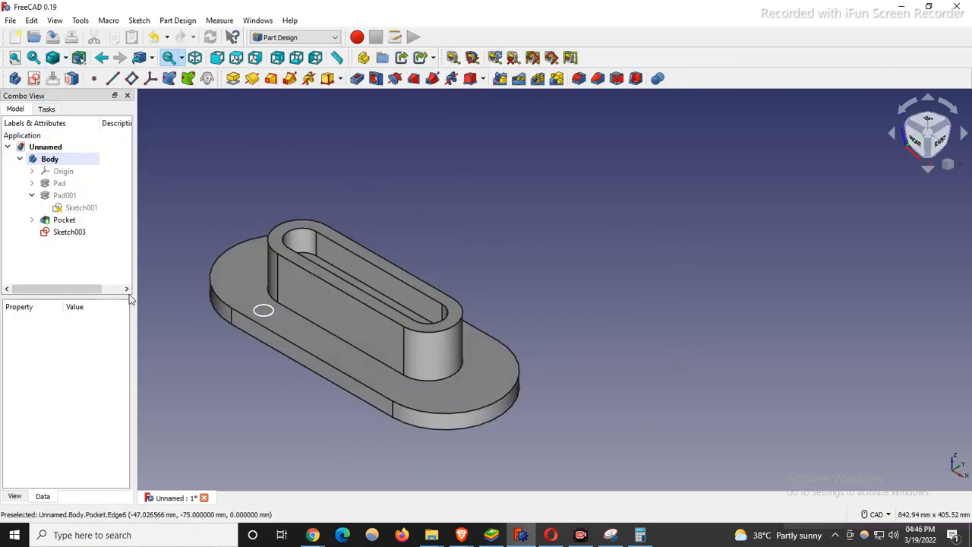
scroll(251, 330, up, 2)
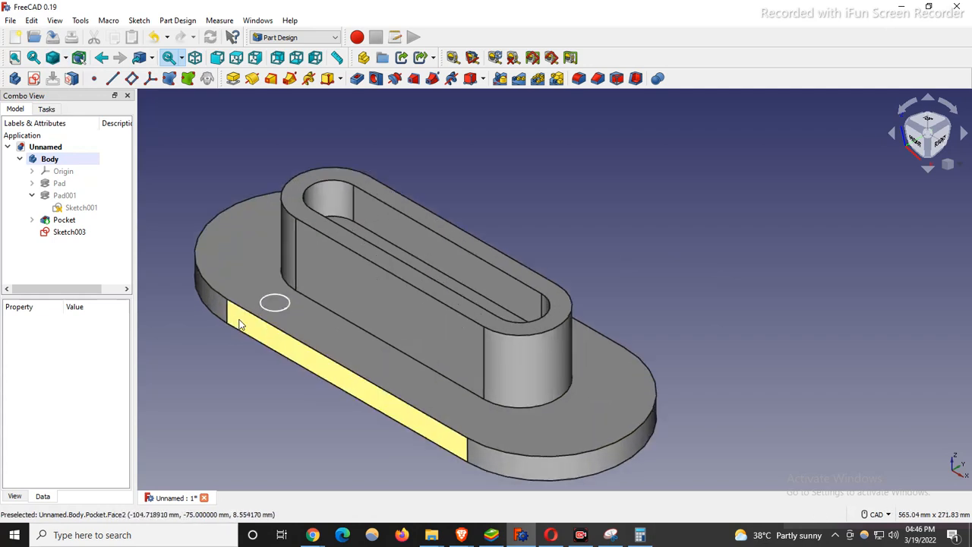
Step: Create a Hole feature from the two-circle sketch with a 20 mm diameter and through-all depth
click(375, 79)
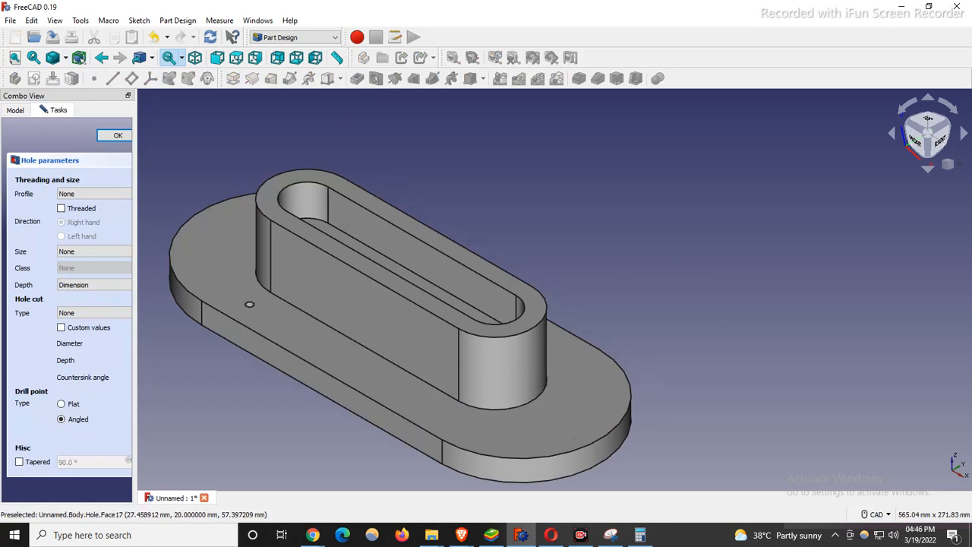
click(611, 535)
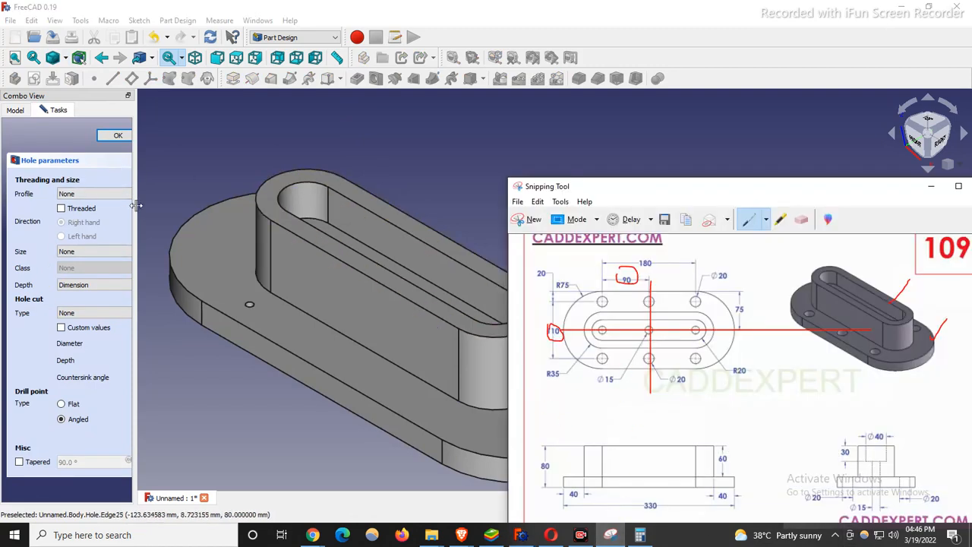
drag(137, 205, 329, 205)
drag(265, 268, 116, 267)
text(20)
click(128, 289)
click(122, 300)
scroll(637, 226, down, 2)
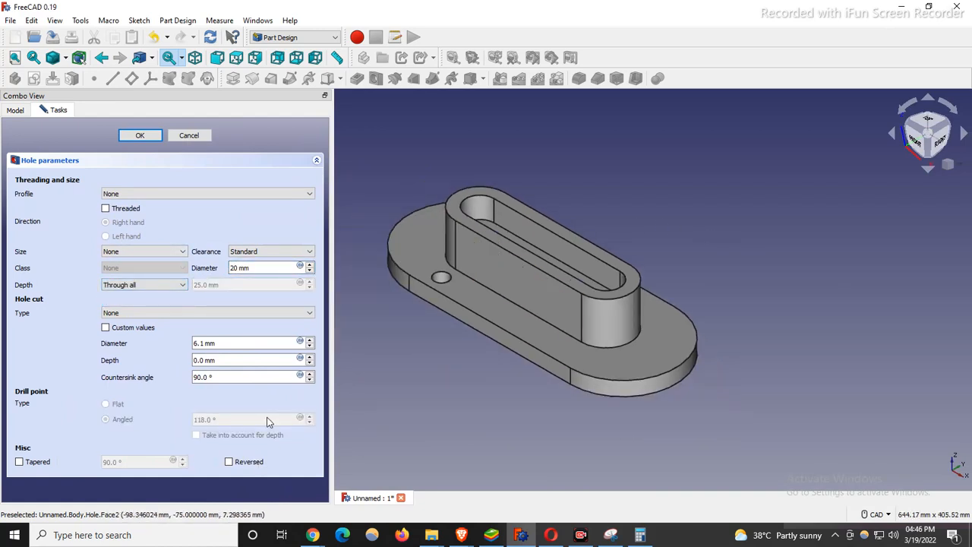
click(106, 328)
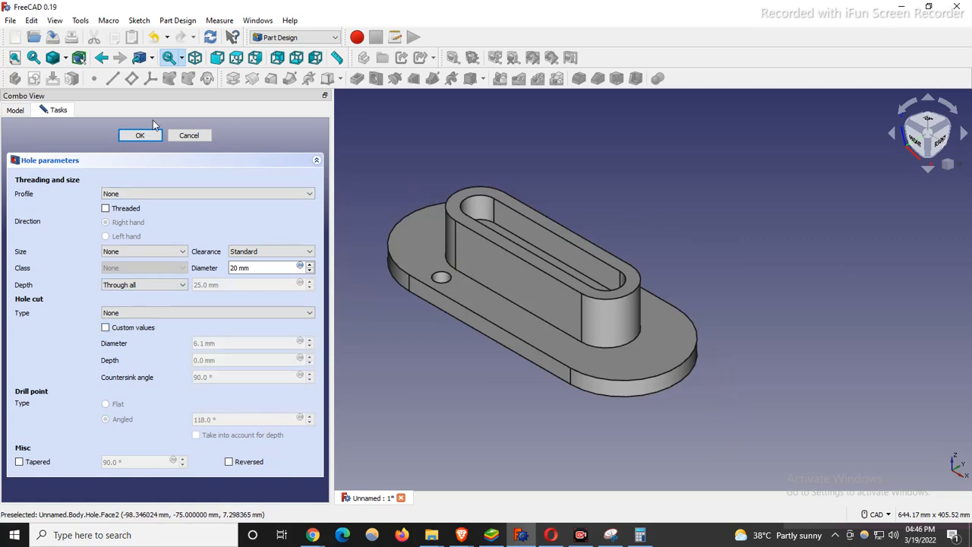
click(140, 137)
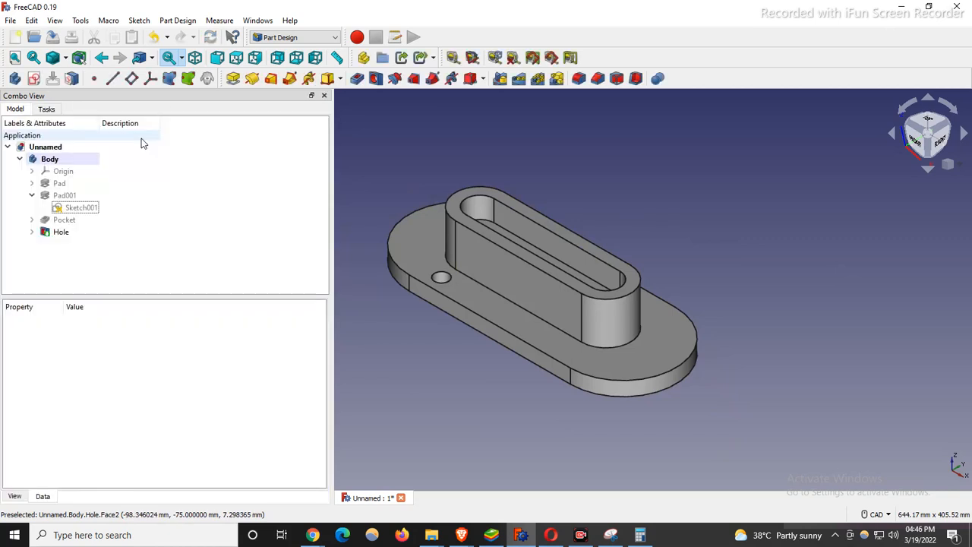
Step: Create a linear pattern of the Hole feature along the horizontal sketch axis with 3 occurrences
click(62, 234)
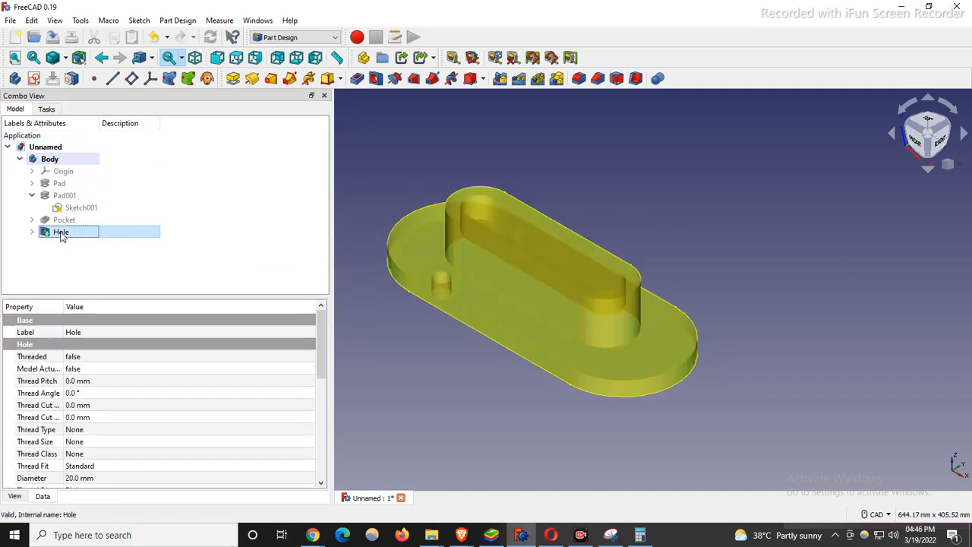
click(519, 79)
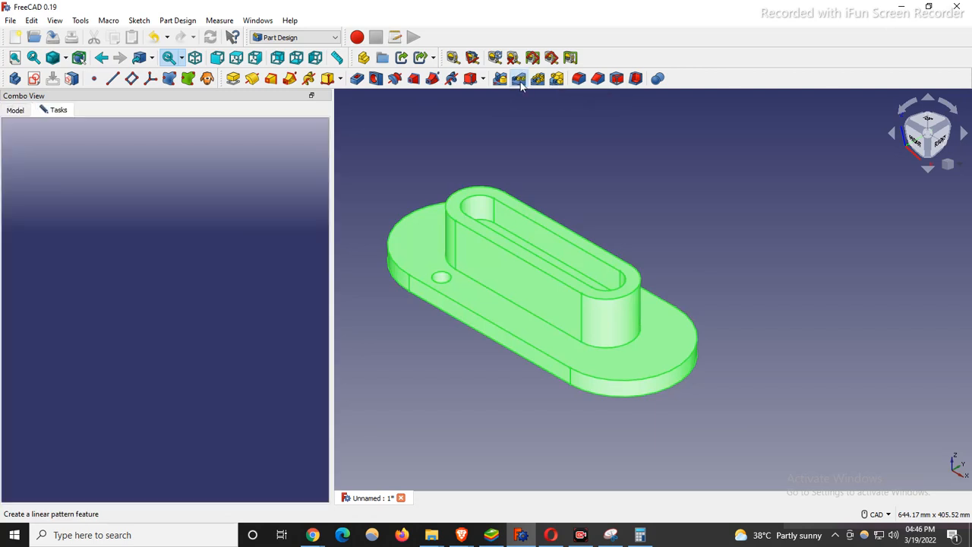
click(27, 269)
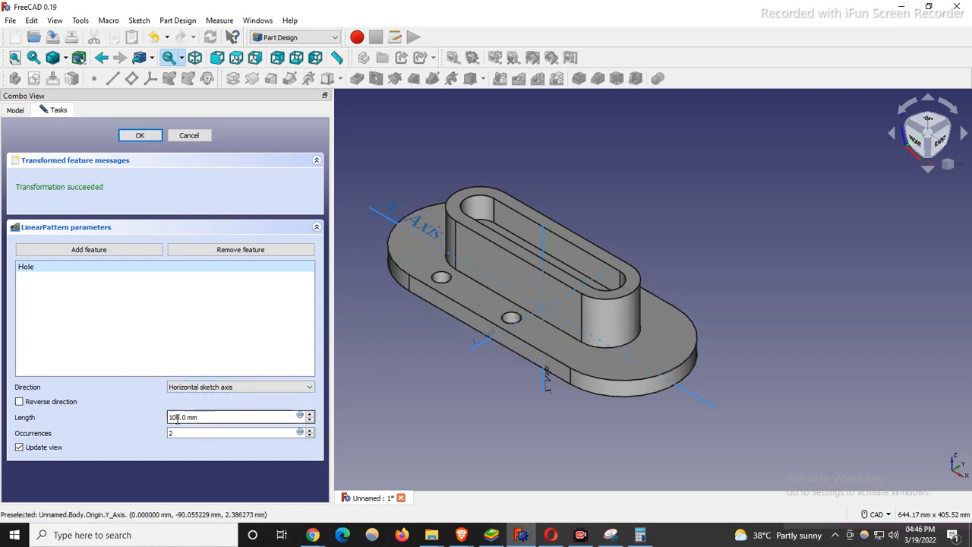
click(610, 535)
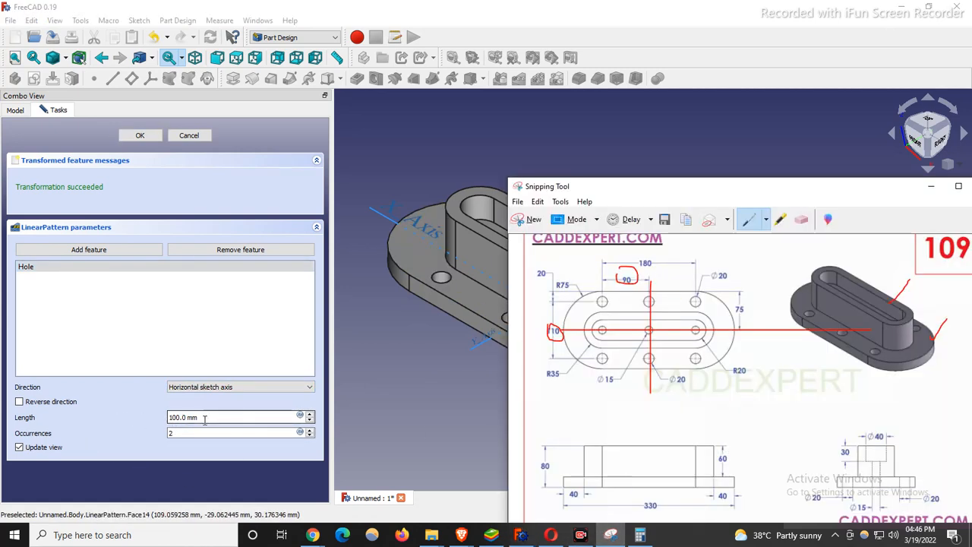
click(170, 433)
text(3)
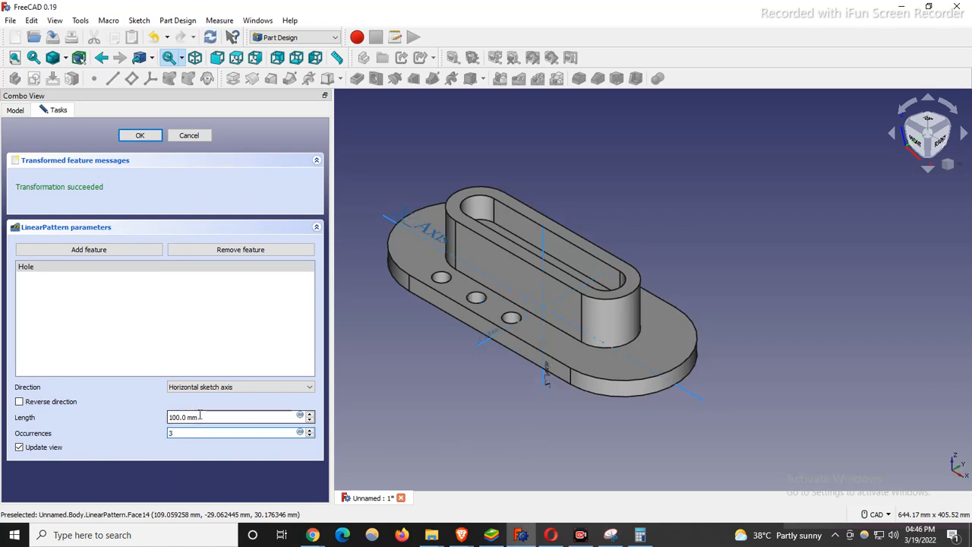
Step: Set the hole pattern's length to 180 mm, mark the 180 dimension in the reference drawing, and accept the pattern
click(614, 536)
drag(182, 418, 119, 411)
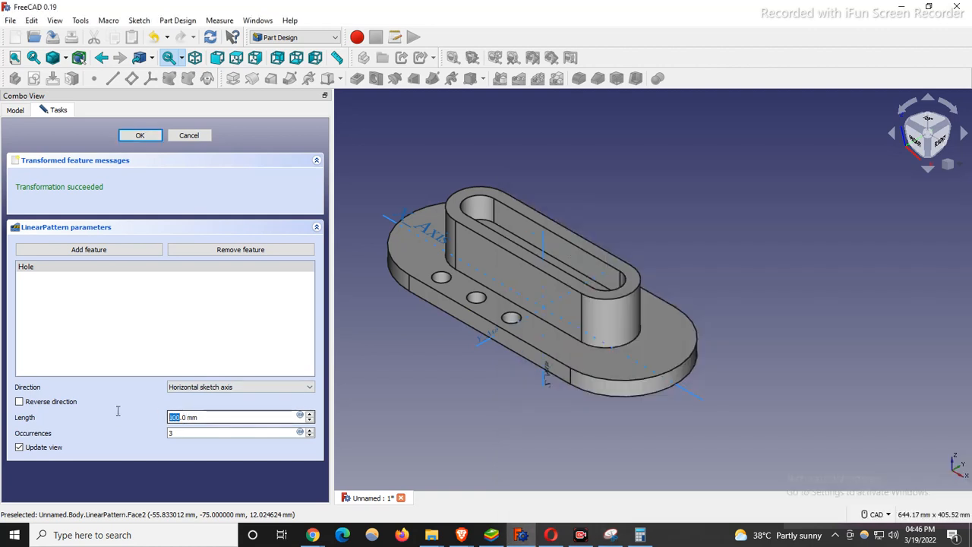
text(180)
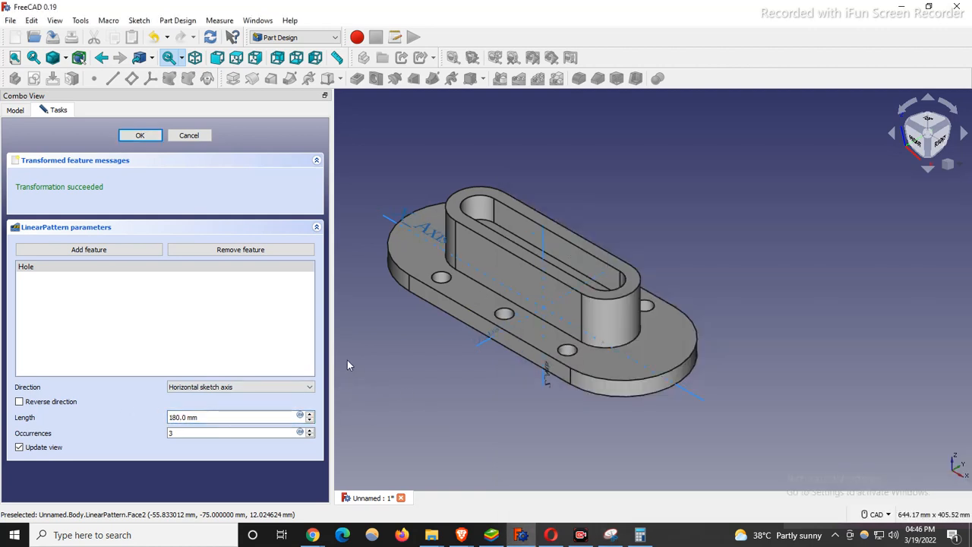
click(610, 535)
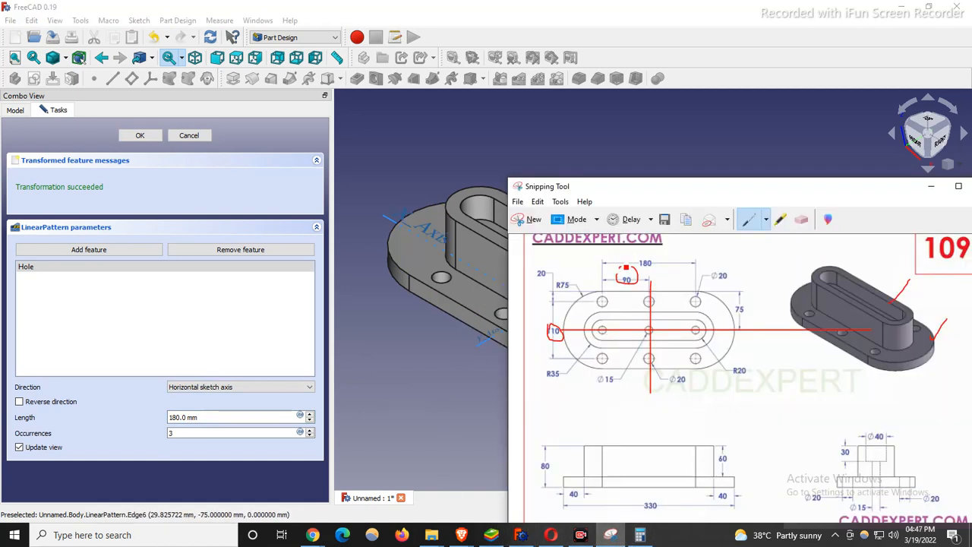
drag(639, 271, 619, 248)
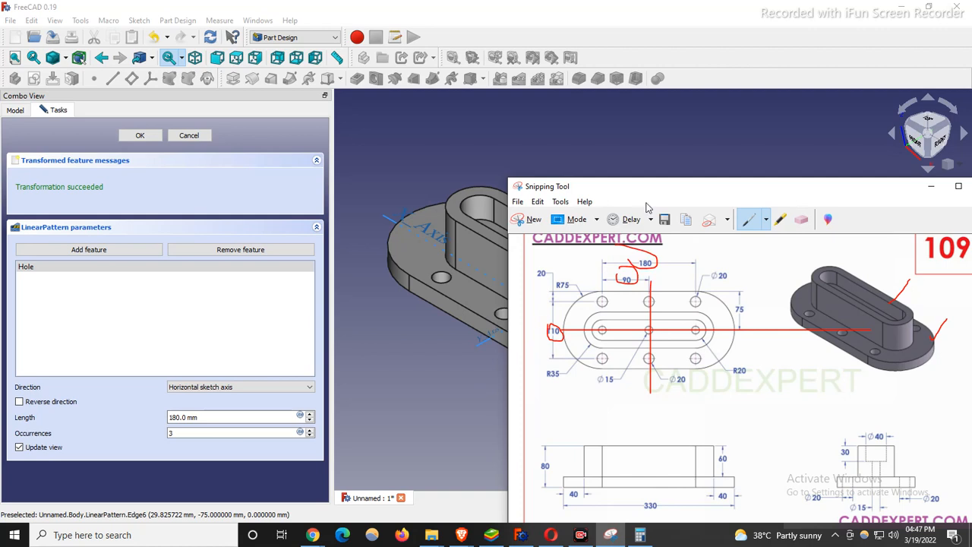
click(401, 409)
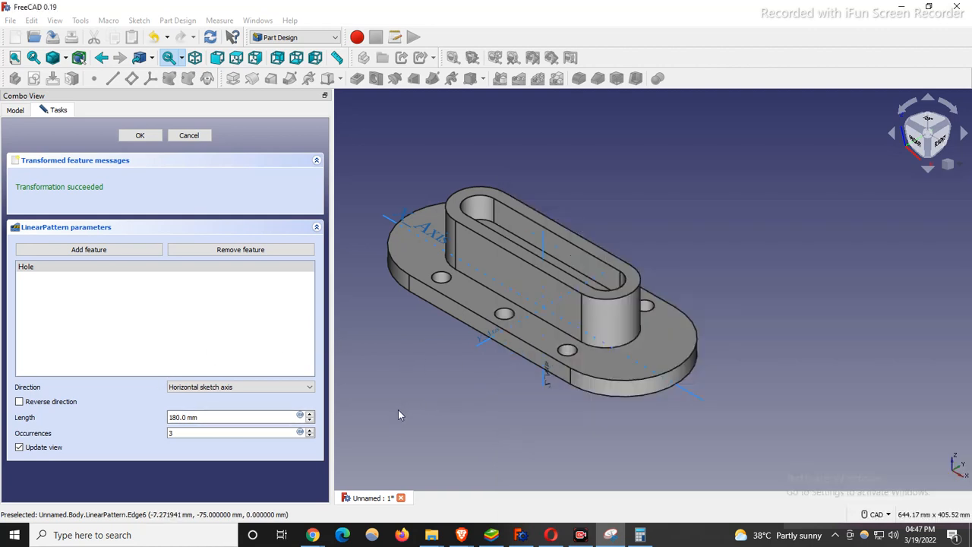
click(141, 137)
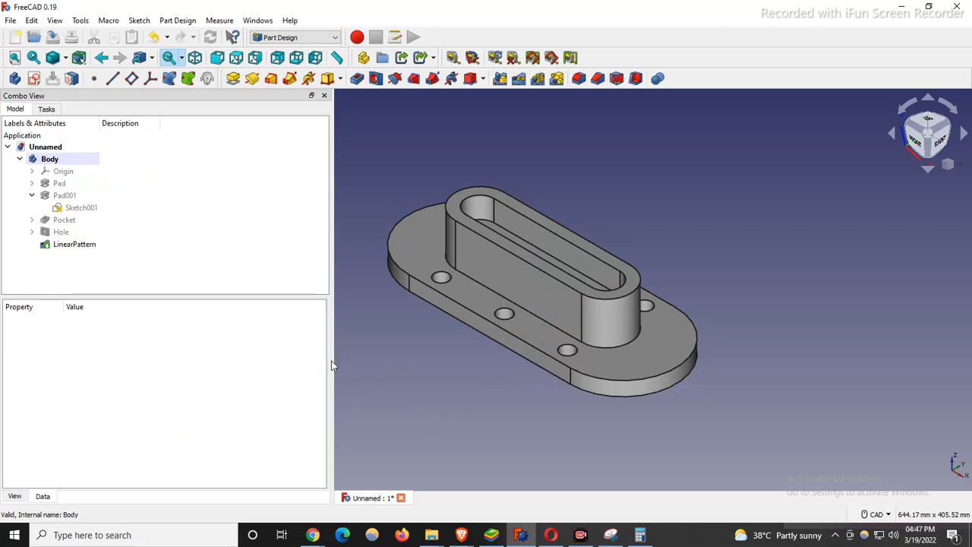
Step: Narrow the model tree pane, outline the upper hole row in the reference drawing, and erase the red marks from its plan view
drag(334, 362, 180, 362)
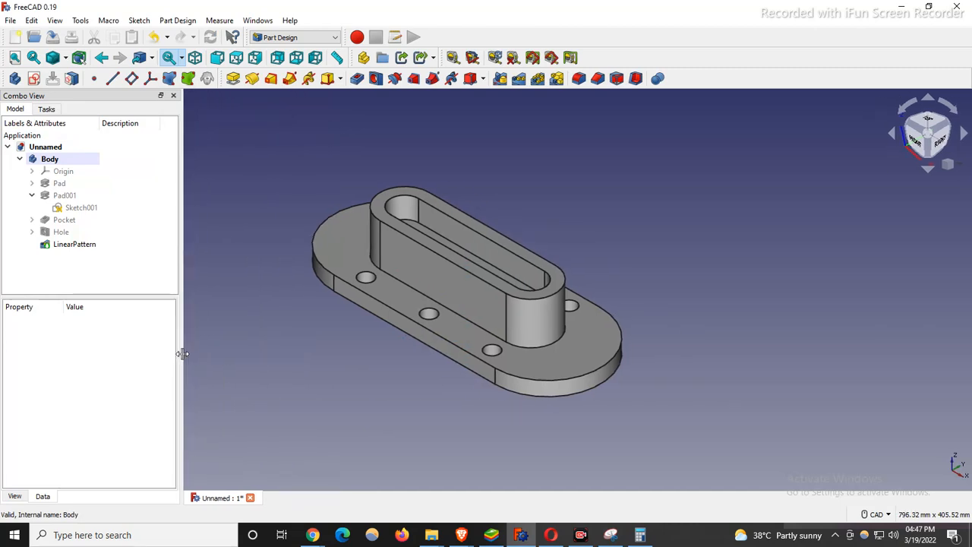
click(611, 535)
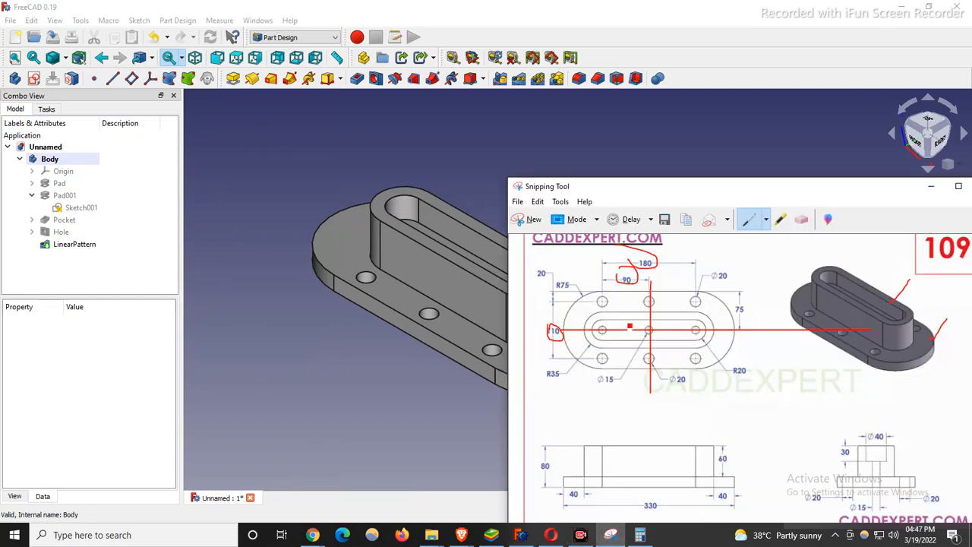
mouse_move(591, 312)
mouse_down()
mouse_move(737, 310)
mouse_move(577, 302)
mouse_up()
click(802, 220)
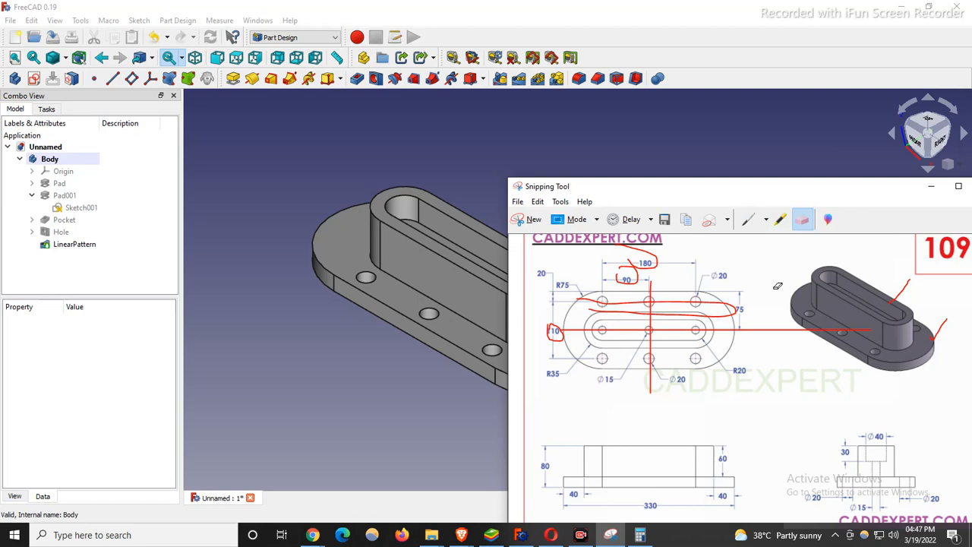
click(759, 329)
click(619, 279)
click(651, 256)
click(602, 303)
click(649, 369)
click(555, 329)
Step: Circle the upper and lower rows of three holes in the reference drawing's plan view, and erase both outlines
click(749, 219)
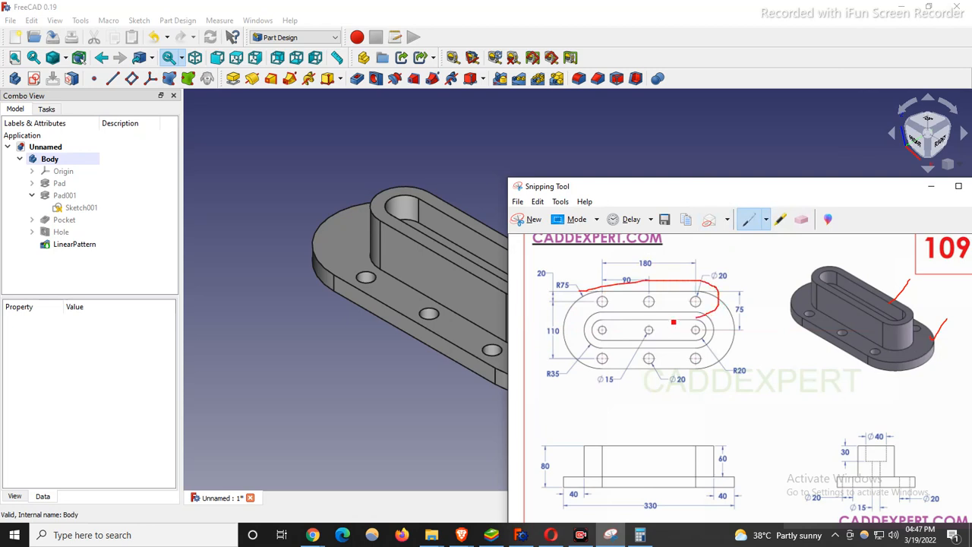
drag(589, 309, 583, 285)
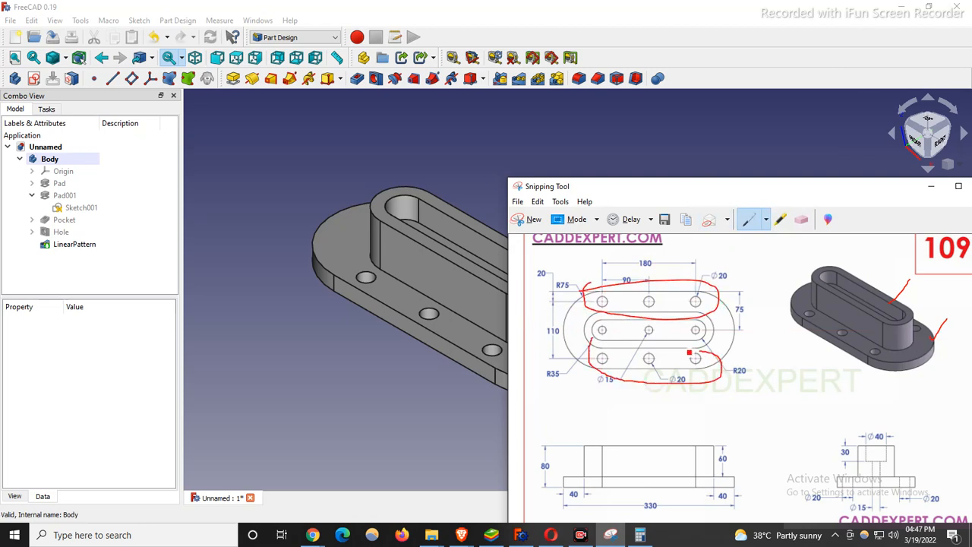
scroll(309, 347, down, 4)
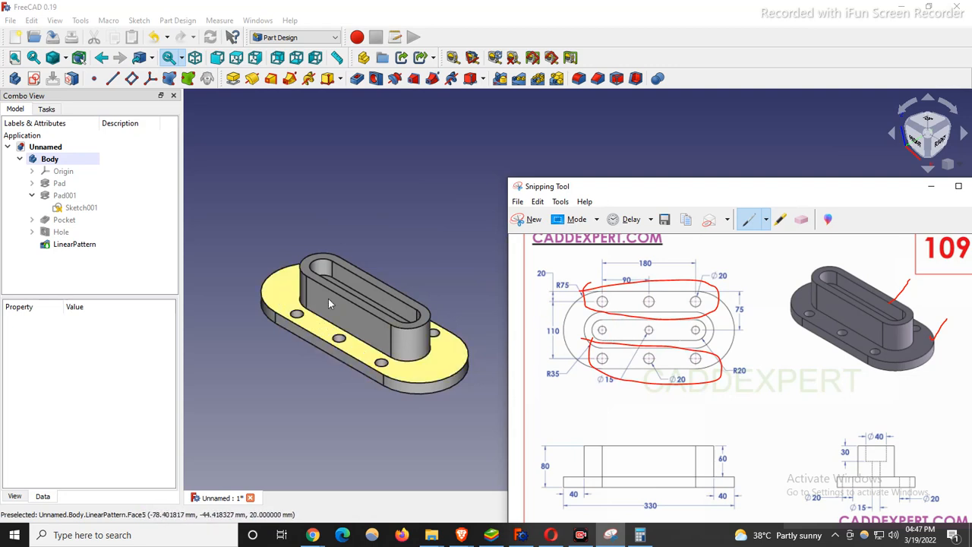
click(801, 220)
drag(628, 265, 636, 423)
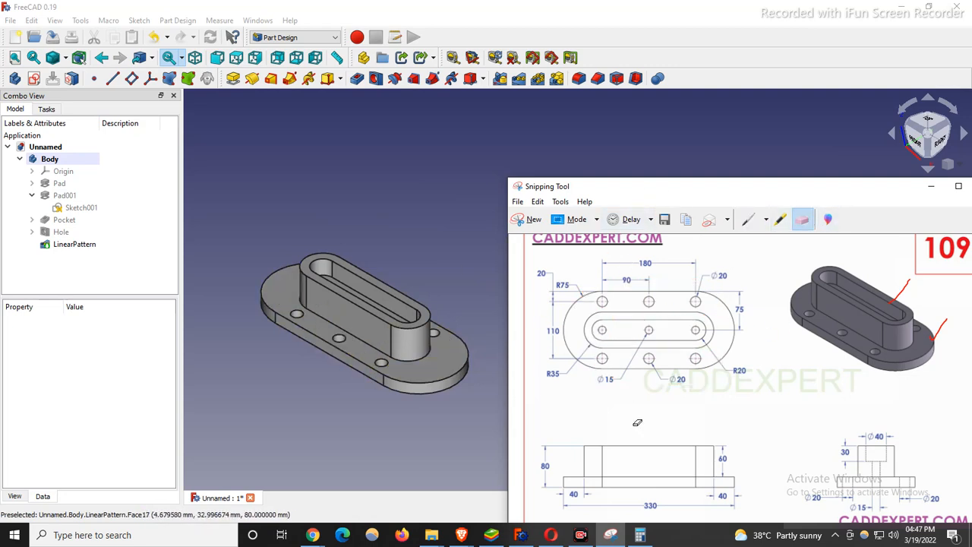
Step: Create a new sketch on the floor face of the boss's slot-shaped recess
click(432, 221)
middle_drag(494, 265, 303, 317)
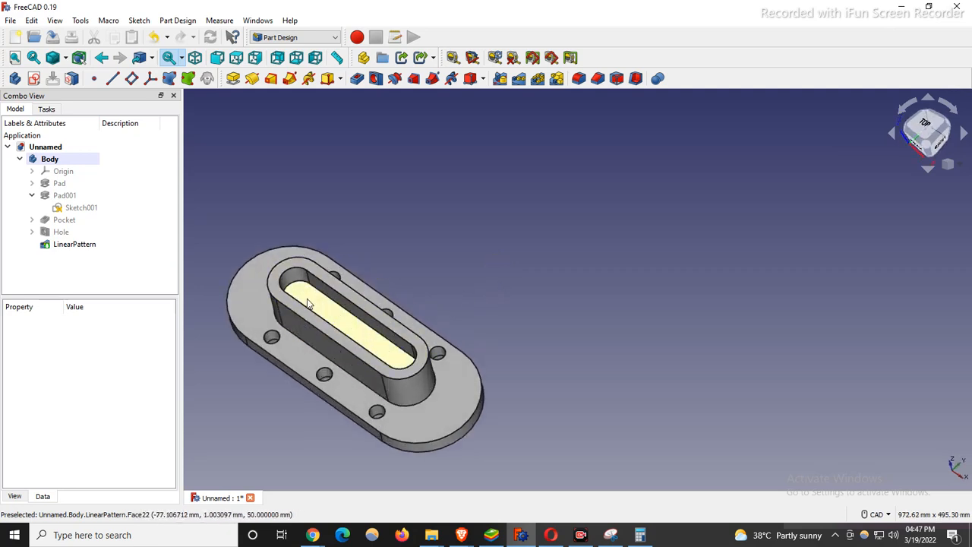
click(304, 304)
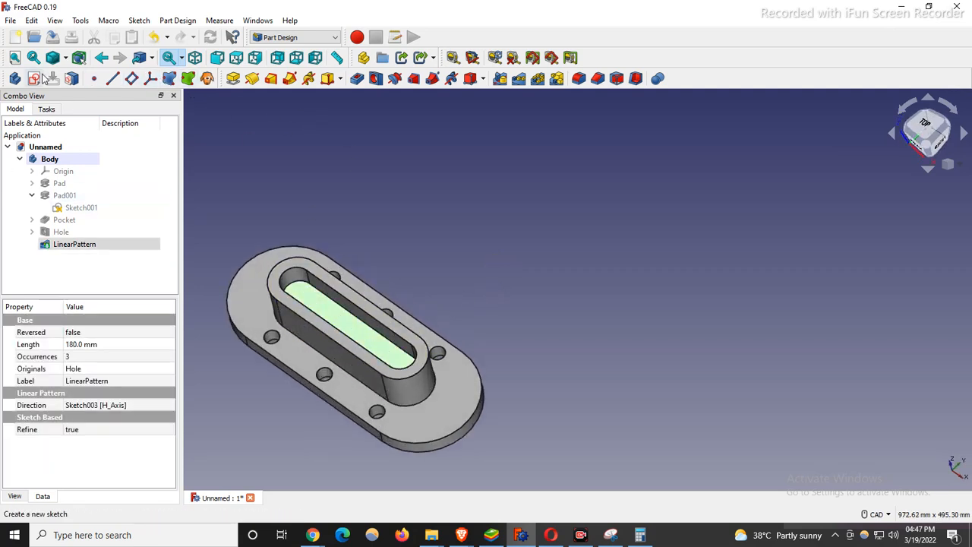
click(34, 78)
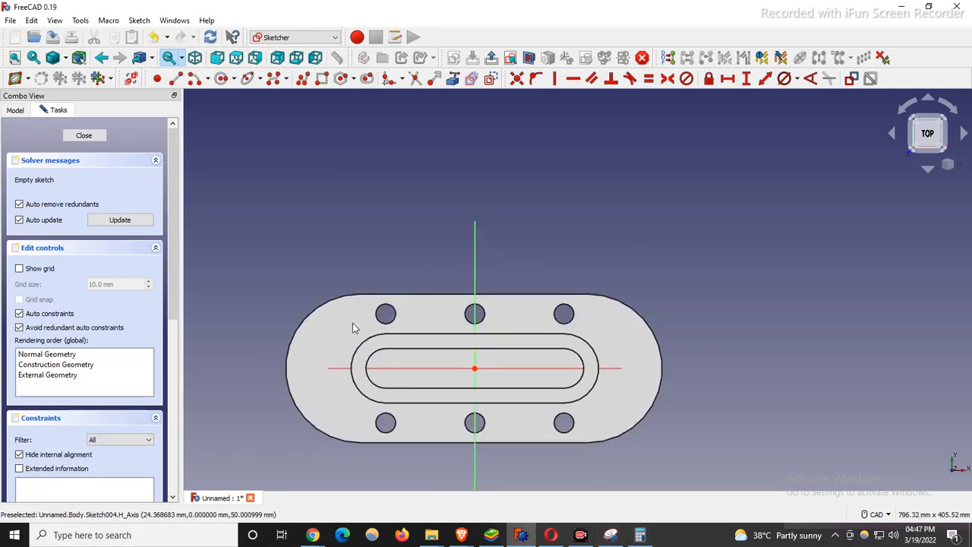
Step: Draw a circle about 23 mm in diameter on the horizontal axis inside the recess's left rounded end
click(612, 536)
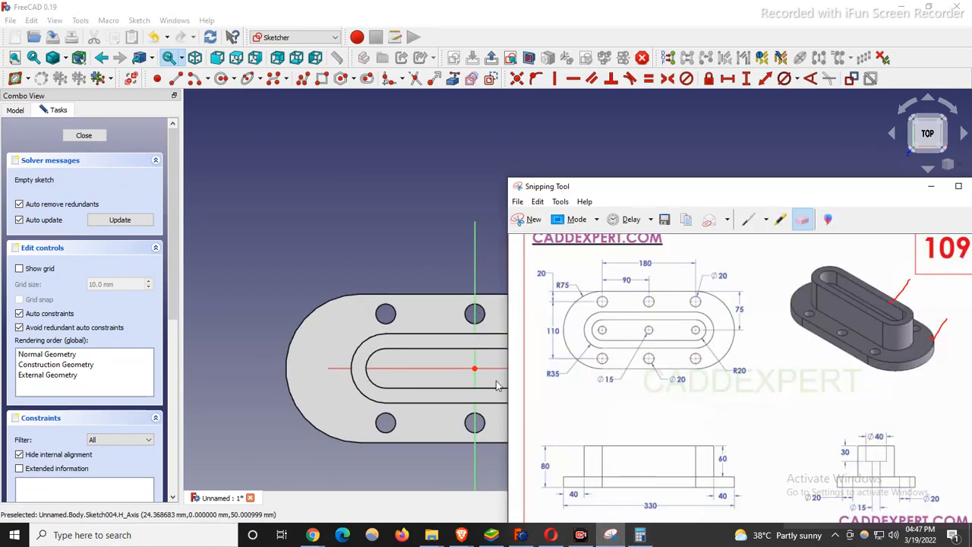
scroll(383, 373, up, 3)
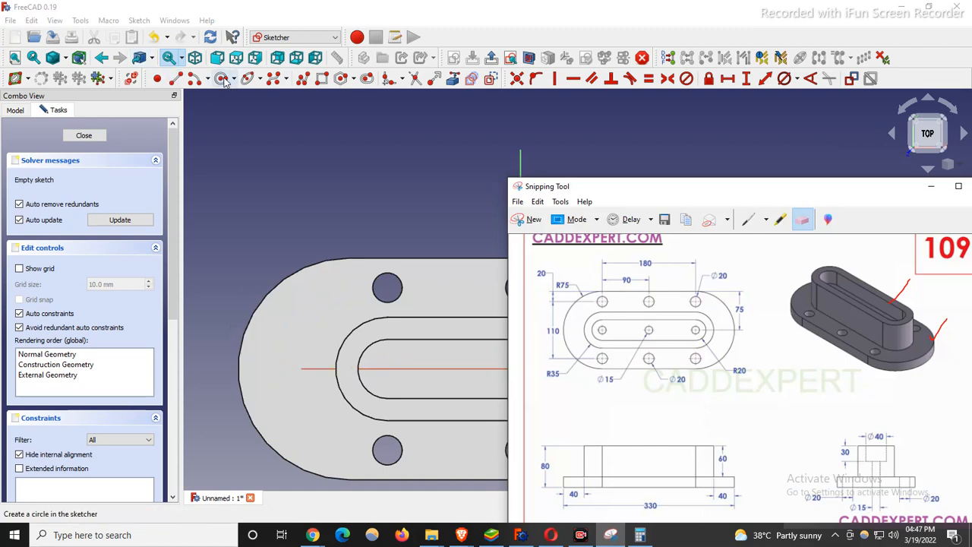
click(222, 79)
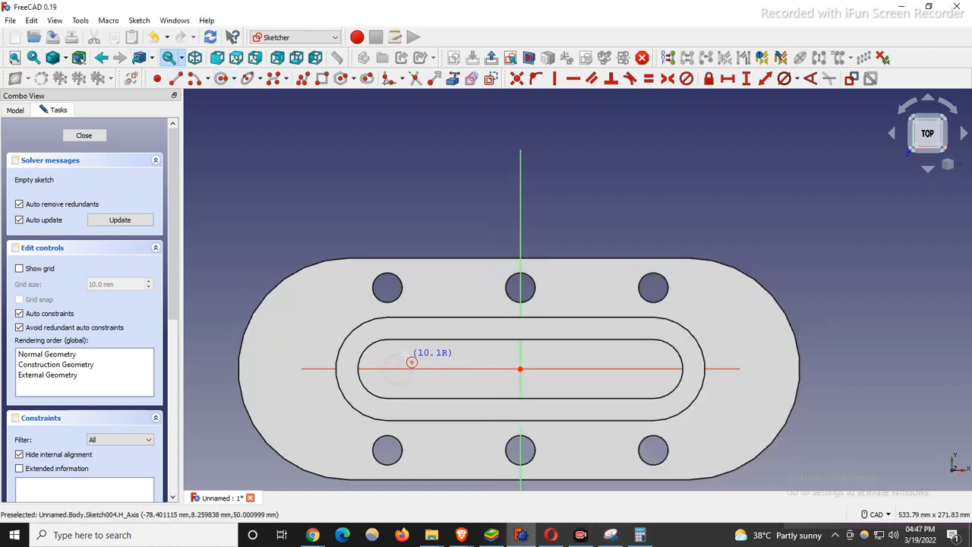
click(397, 368)
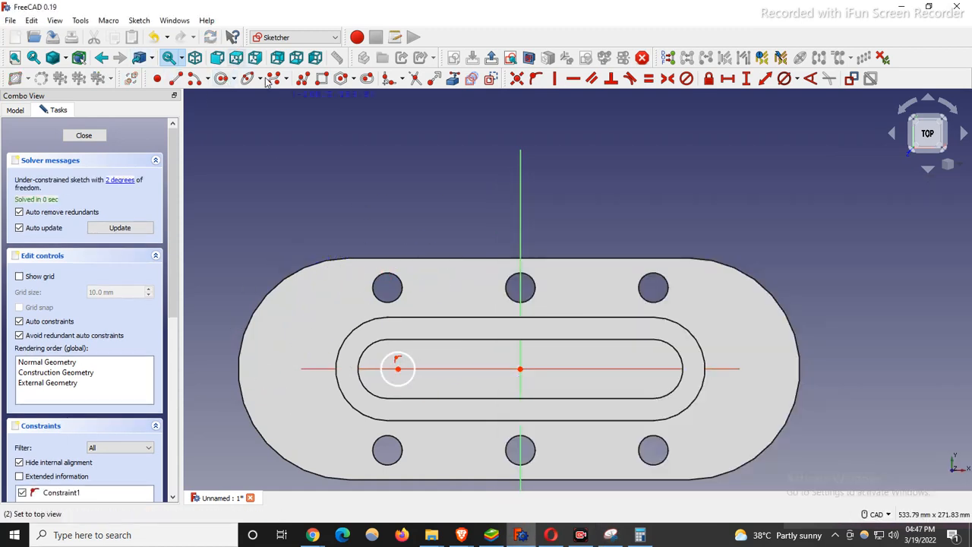
Step: Link the upper-left flange hole's edge as external geometry and align the circle's centre vertically with that hole's centre
click(453, 78)
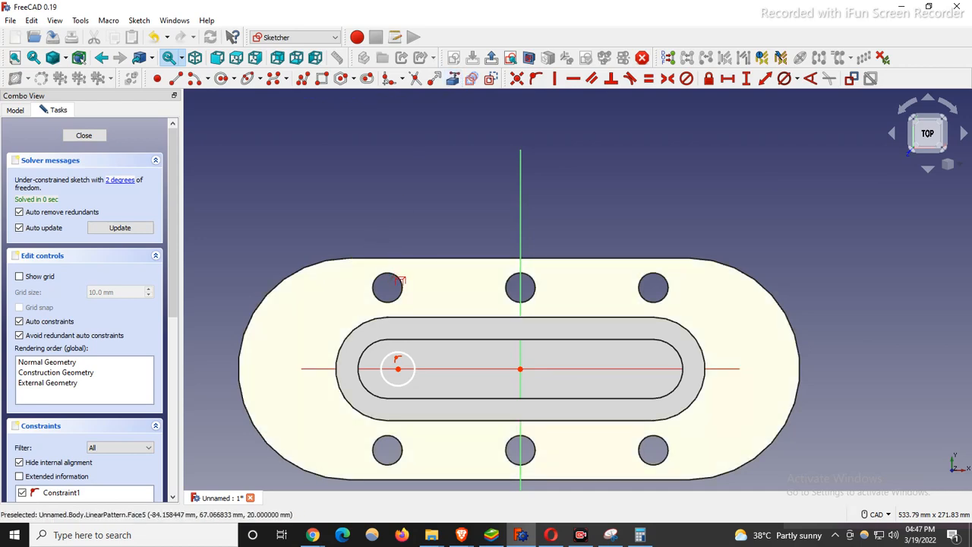
click(399, 299)
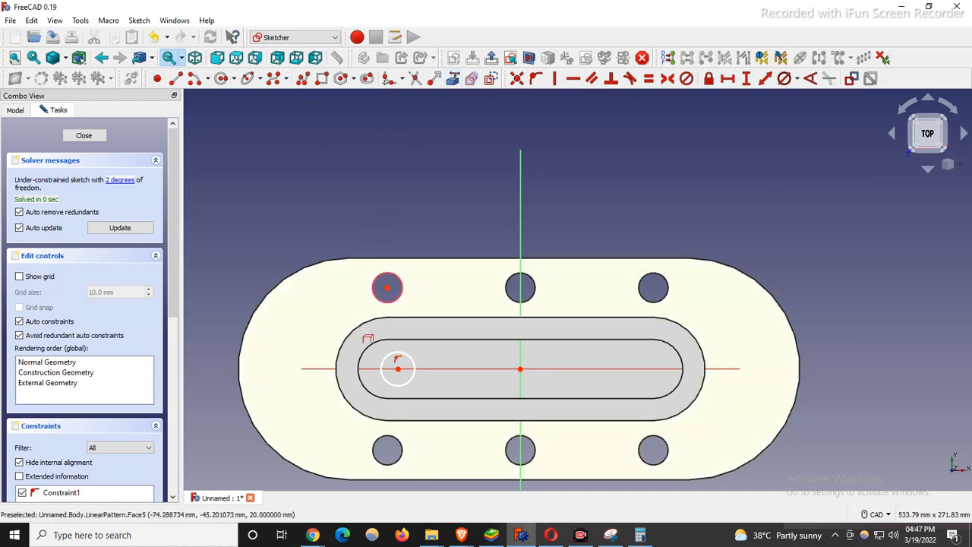
scroll(405, 302, up, 5)
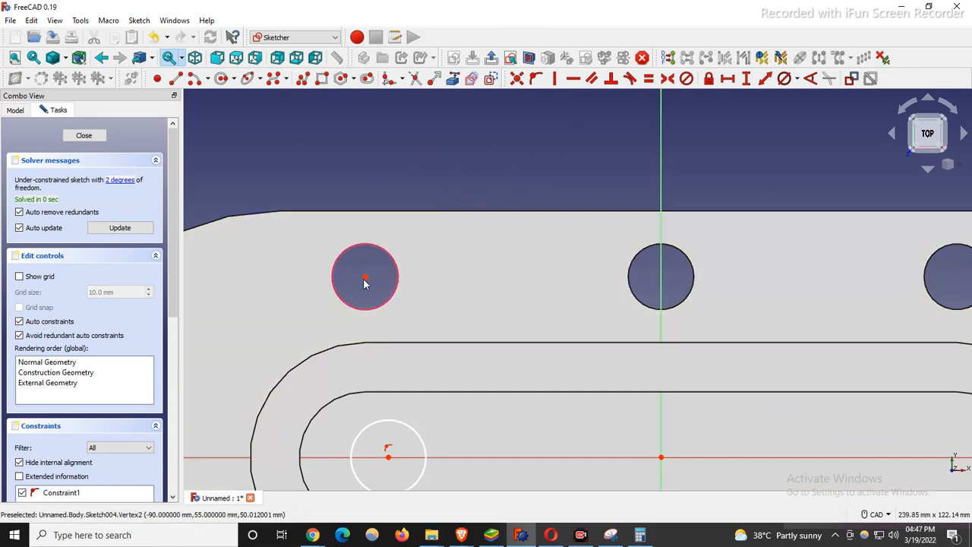
click(388, 454)
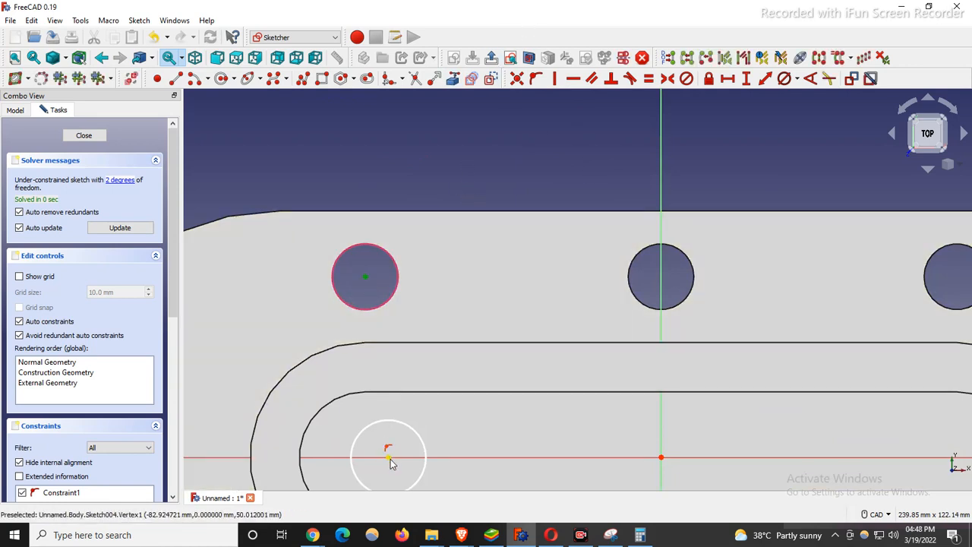
click(557, 79)
scroll(456, 201, down, 2)
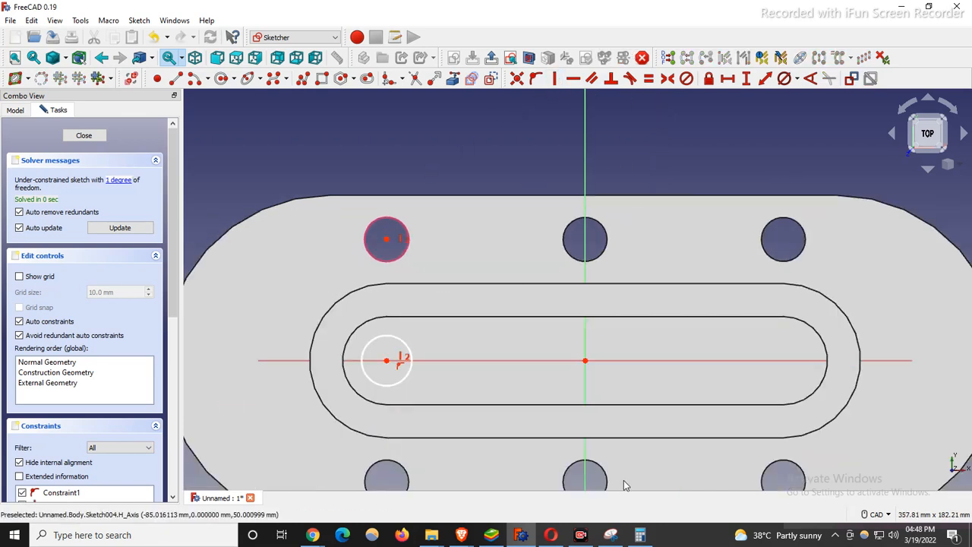
Step: Switch to the reference drawing in Snipping Tool, circle the Ø15 callout below the plan view, and return to FreeCAD
click(610, 535)
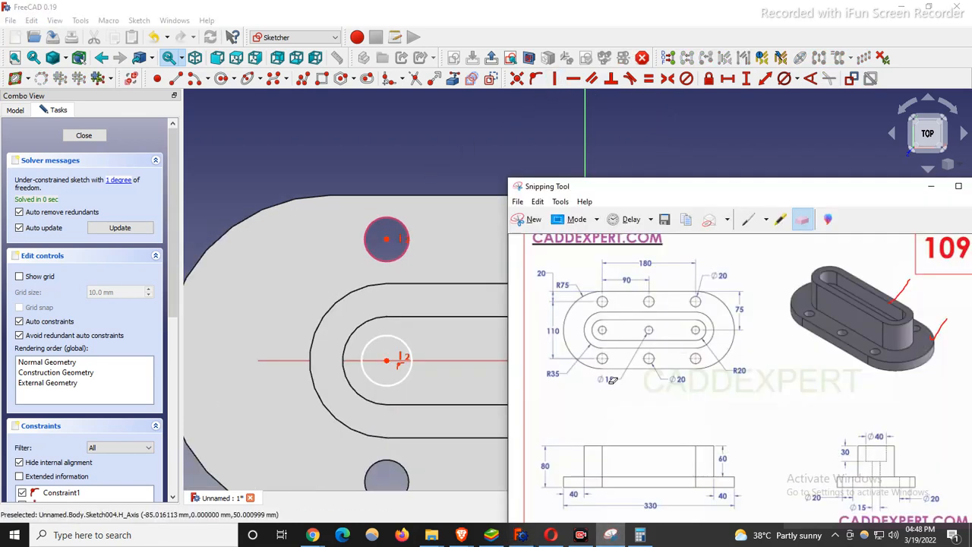
click(748, 218)
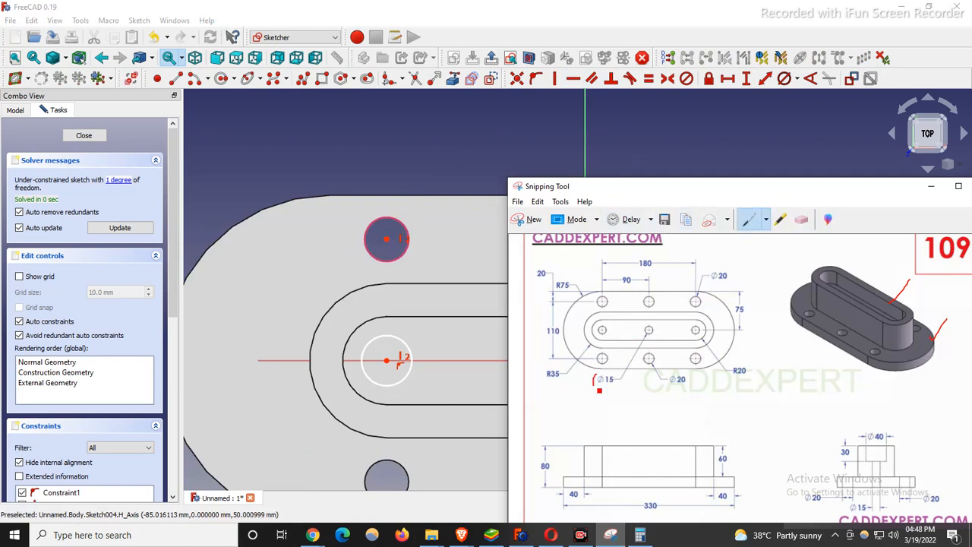
click(543, 123)
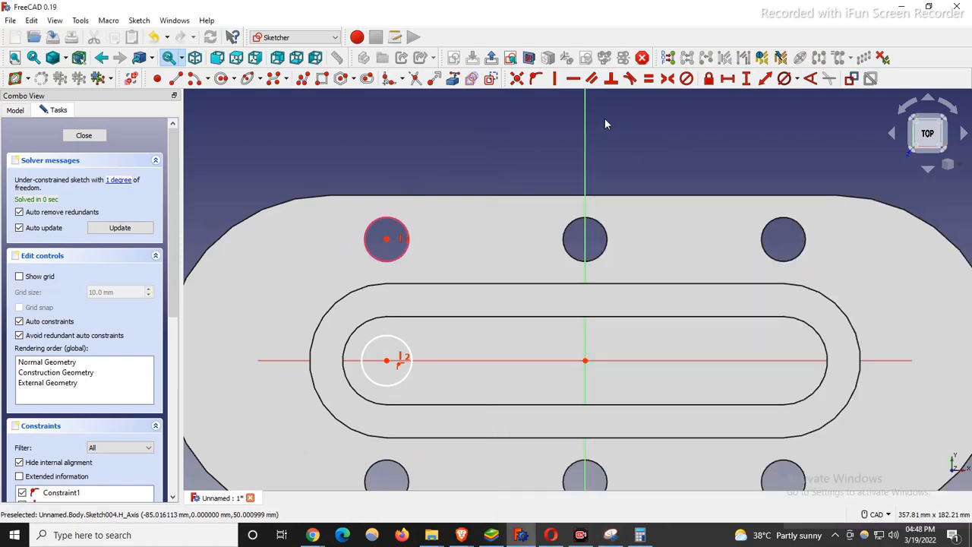
Step: Constrain the recess circle's diameter to 15 mm and move its dimension label clear of the circle
click(796, 79)
click(826, 110)
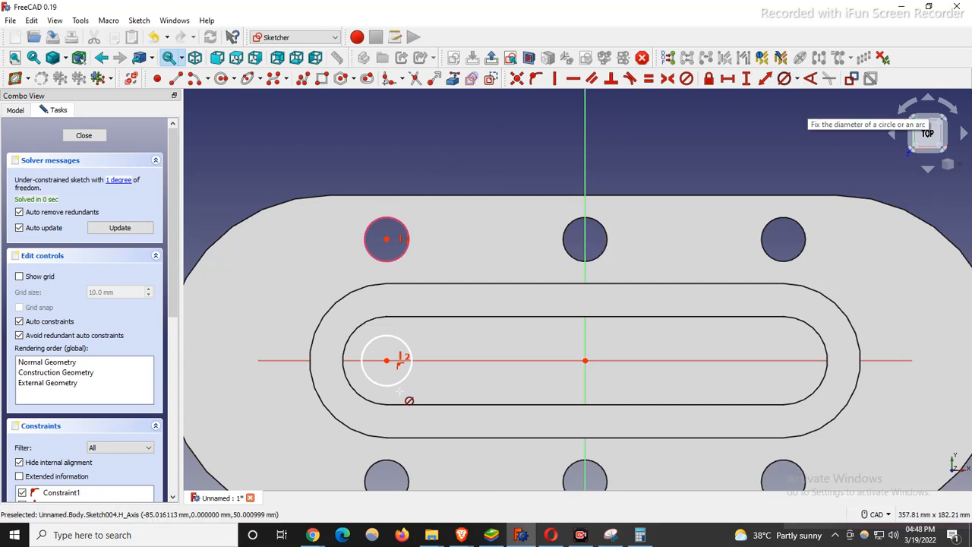
click(401, 343)
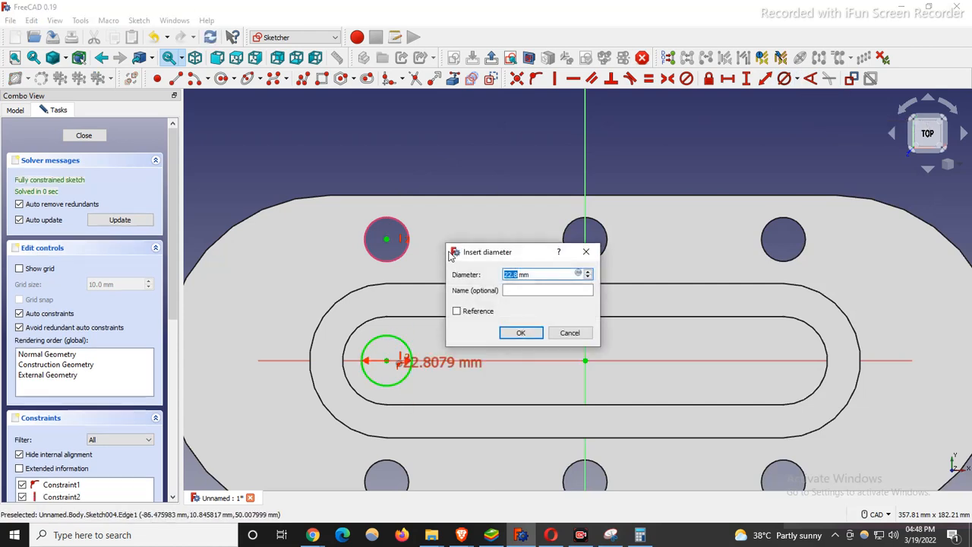
key(Return)
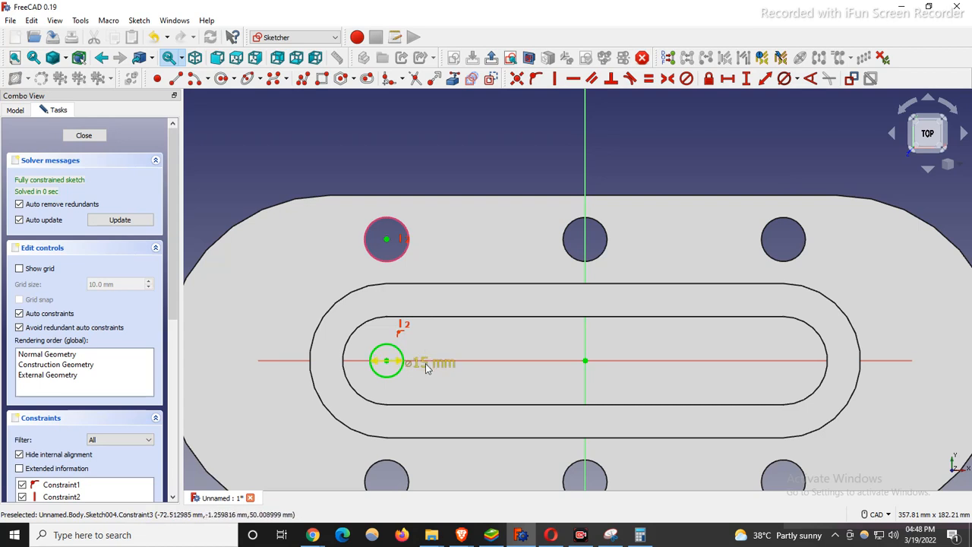
drag(425, 363, 469, 259)
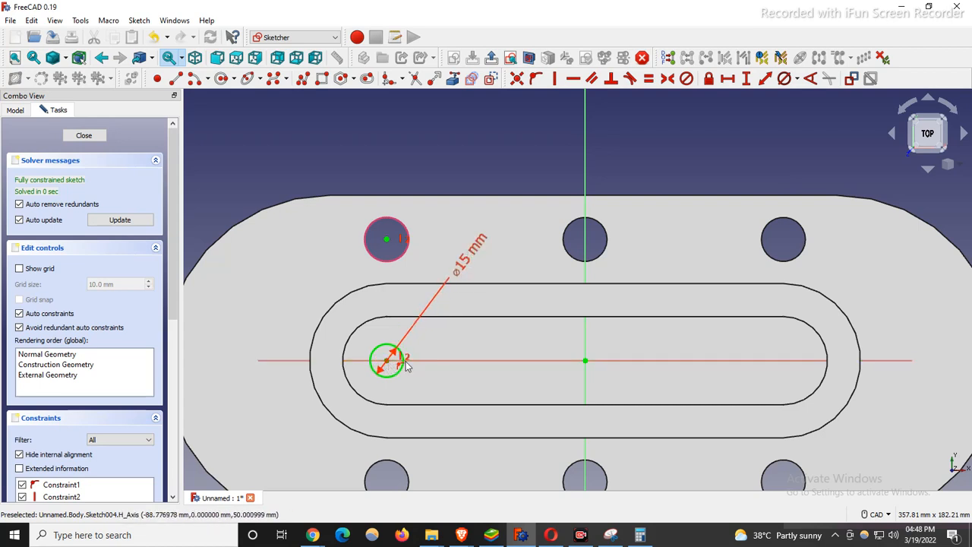
Step: Place the 15 mm dimension label closer to the circle and close the sketch
scroll(357, 197, down, 3)
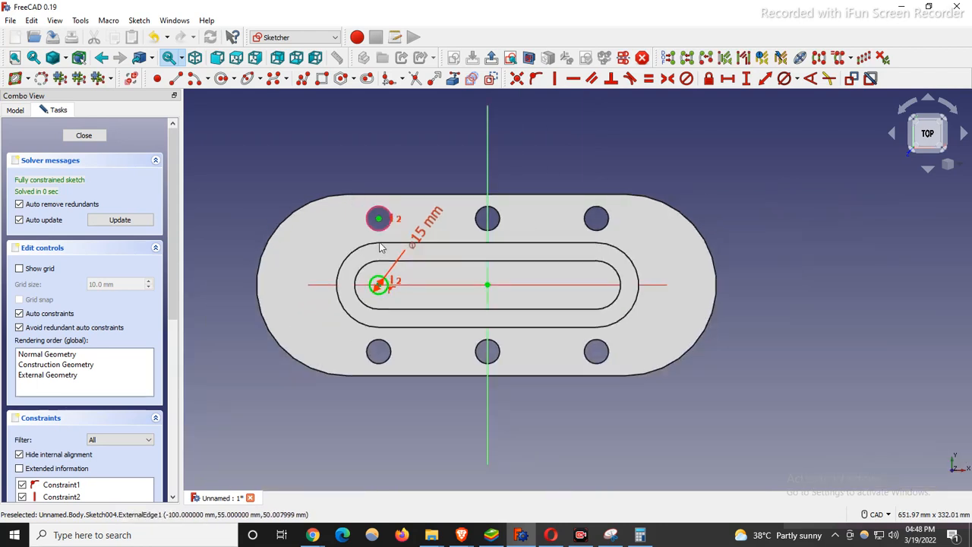
scroll(372, 281, up, 3)
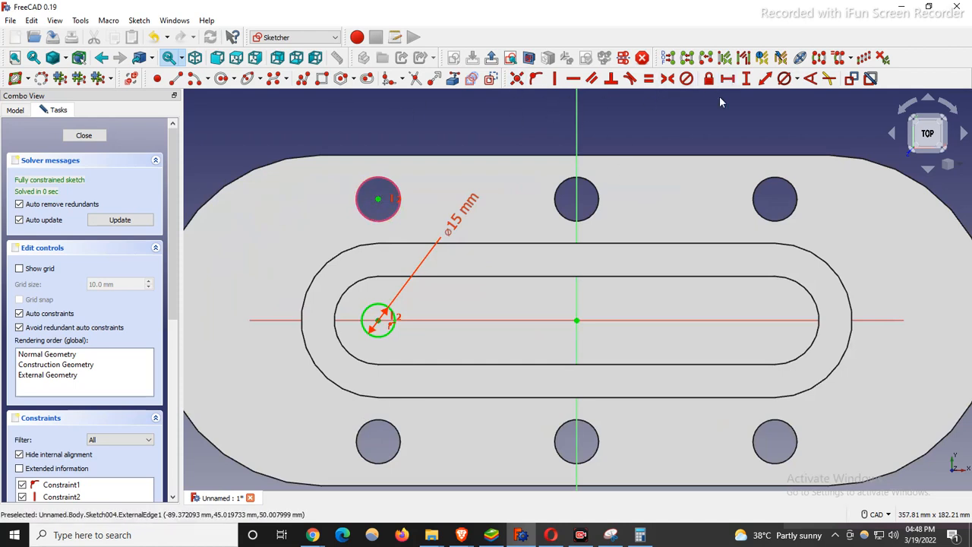
drag(467, 205, 430, 292)
scroll(427, 204, down, 2)
scroll(412, 202, up, 2)
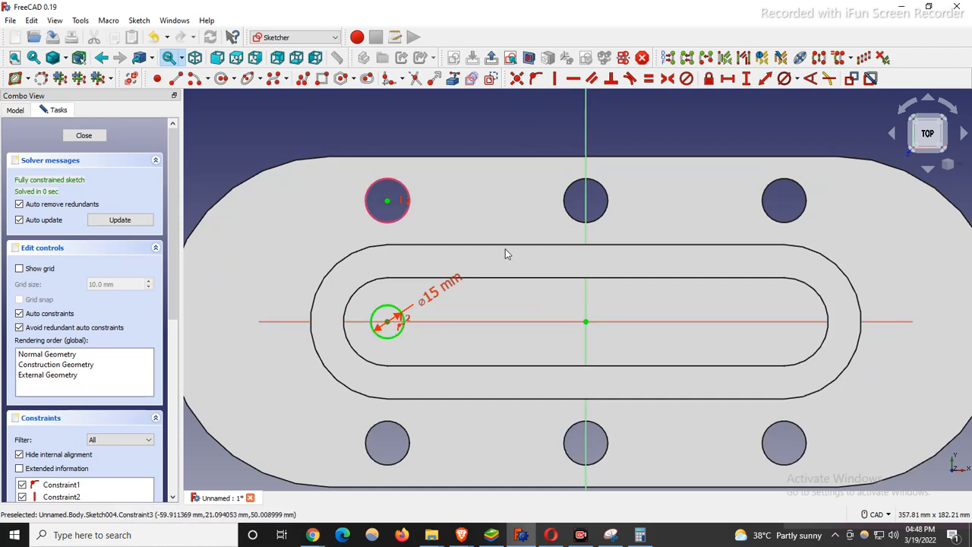
scroll(455, 251, down, 2)
scroll(394, 296, up, 3)
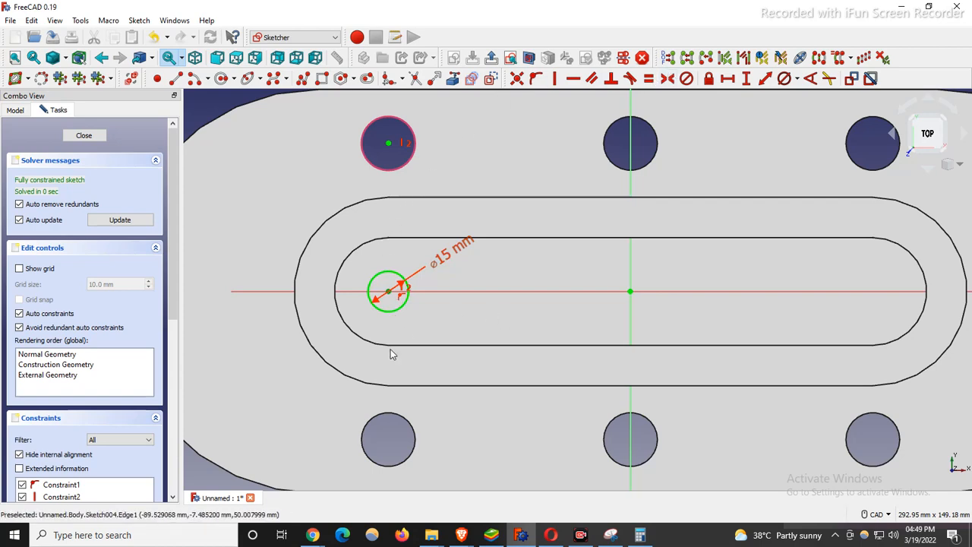
scroll(390, 352, down, 3)
scroll(375, 307, up, 3)
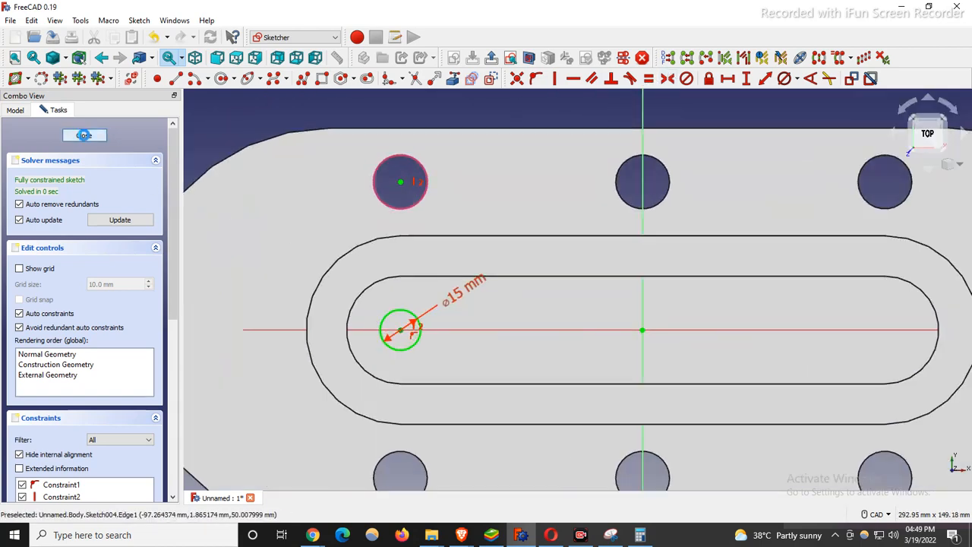
click(84, 134)
Step: Examine the recess hole in the reference drawing's plan and end views, then return to the model
scroll(519, 219, up, 4)
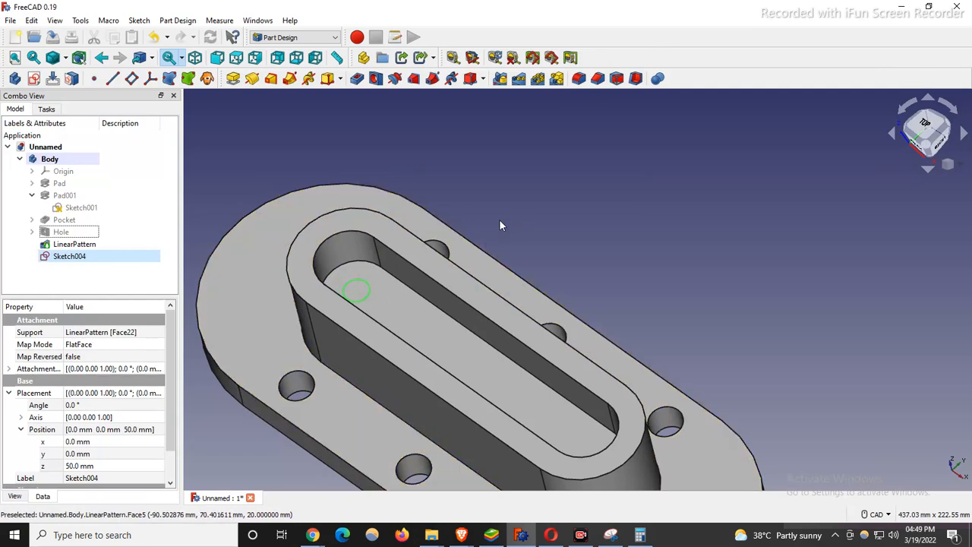
click(611, 535)
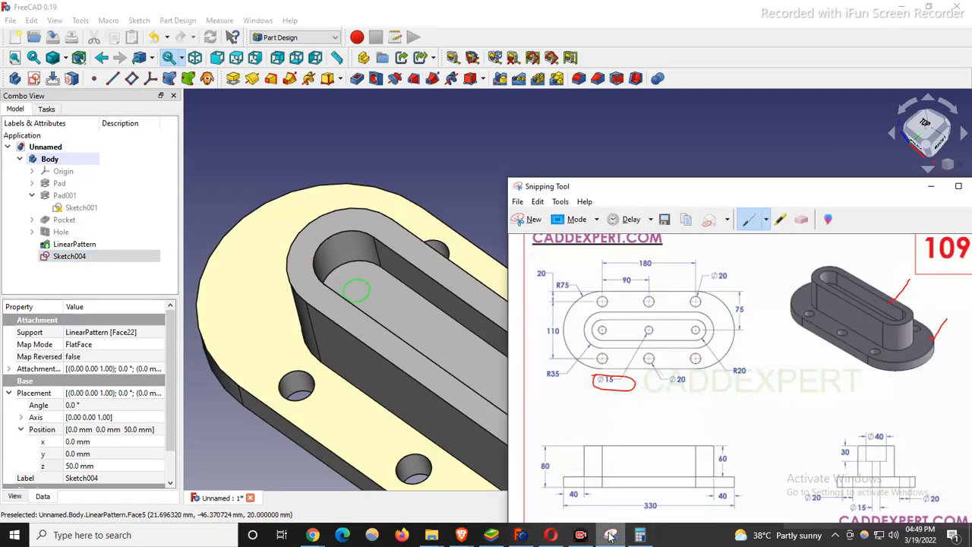
drag(795, 186, 609, 115)
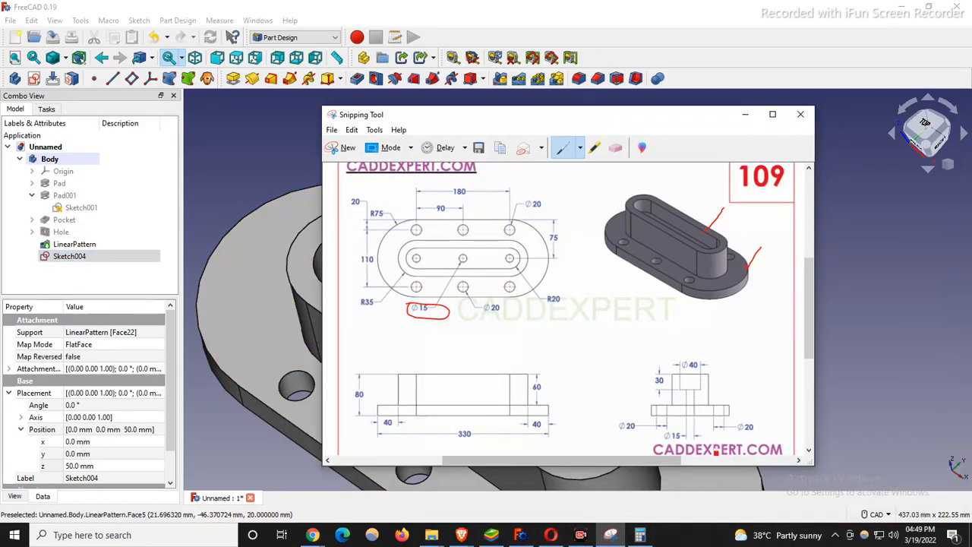
click(746, 114)
click(427, 171)
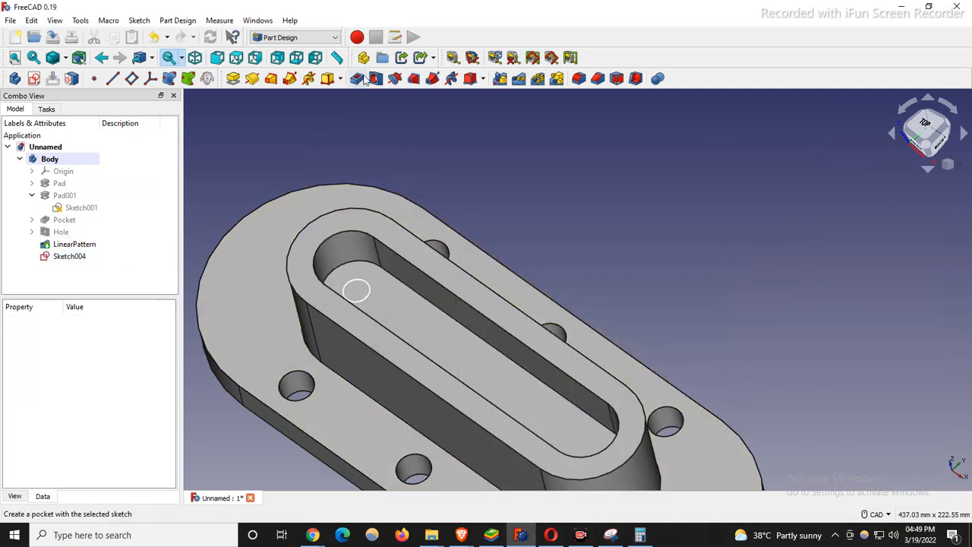
Step: Create a Hole feature from the recess circle sketch and set its diameter to 15 mm
click(376, 78)
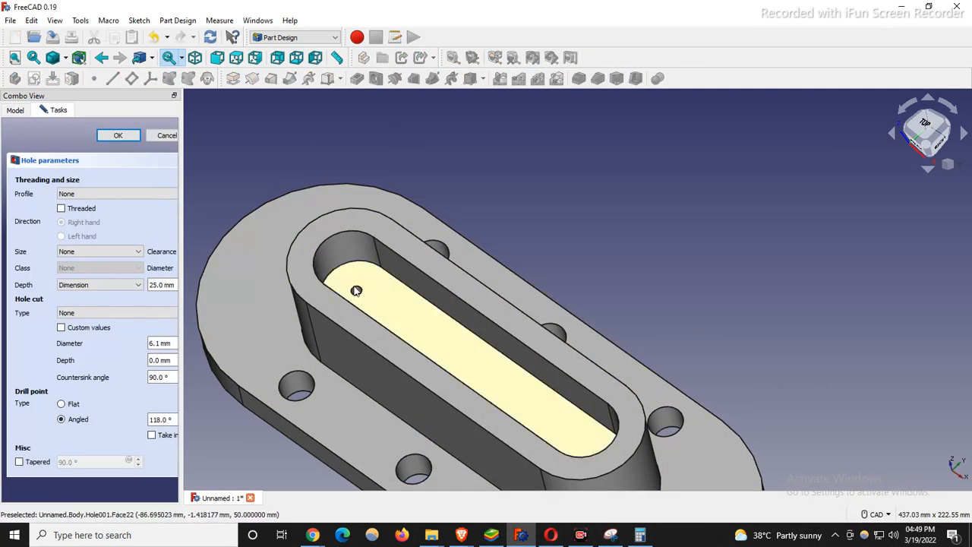
click(611, 535)
click(611, 535)
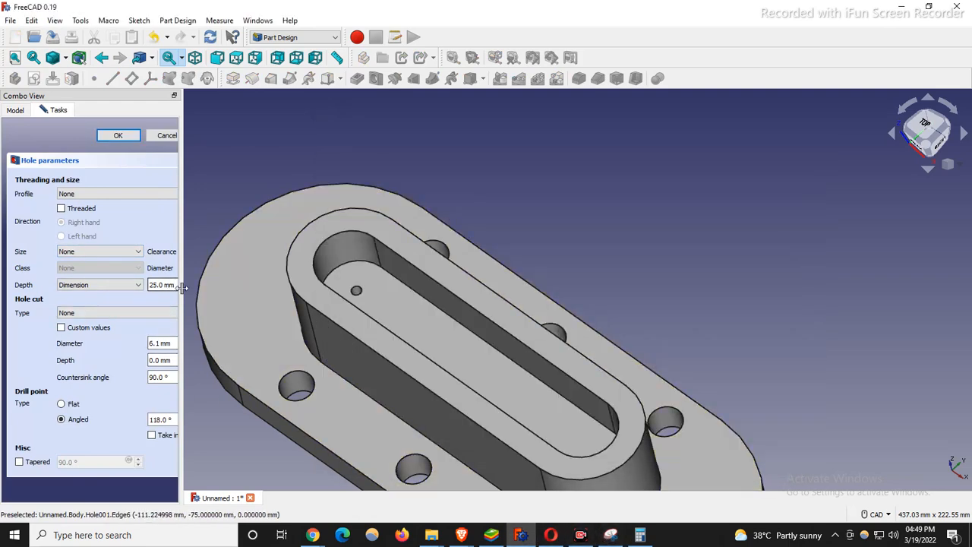
drag(182, 287, 220, 286)
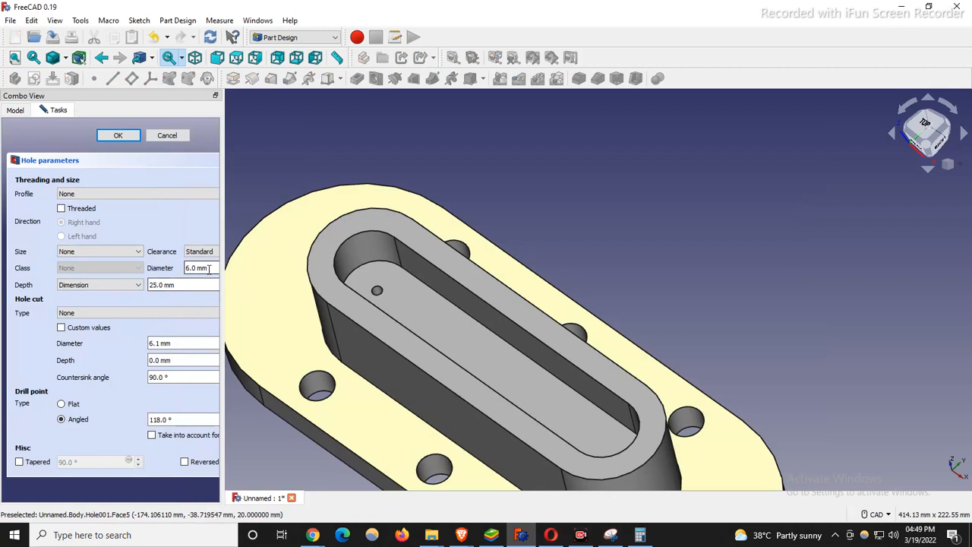
text(15)
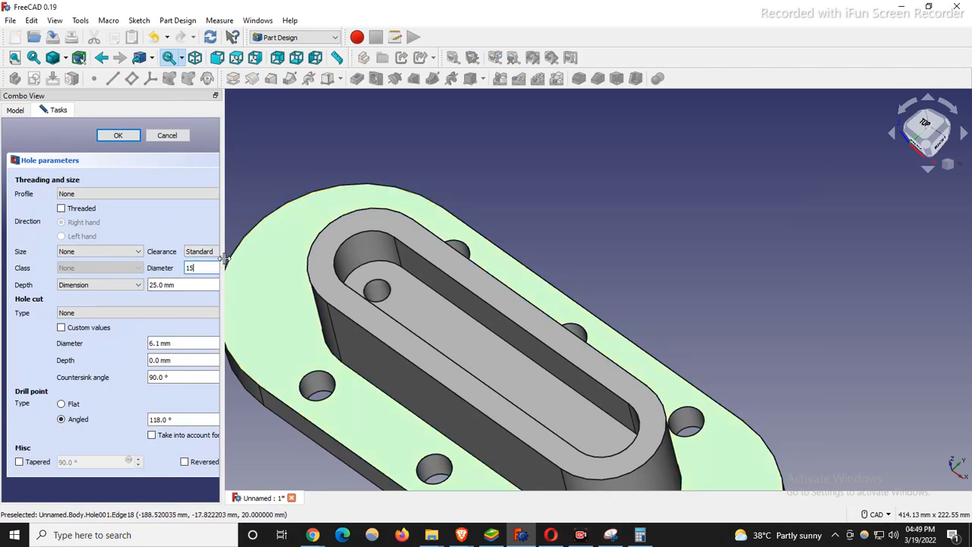
drag(225, 258, 352, 256)
Step: Set the recess hole's depth to Through all and finish the Hole feature
click(145, 285)
click(148, 304)
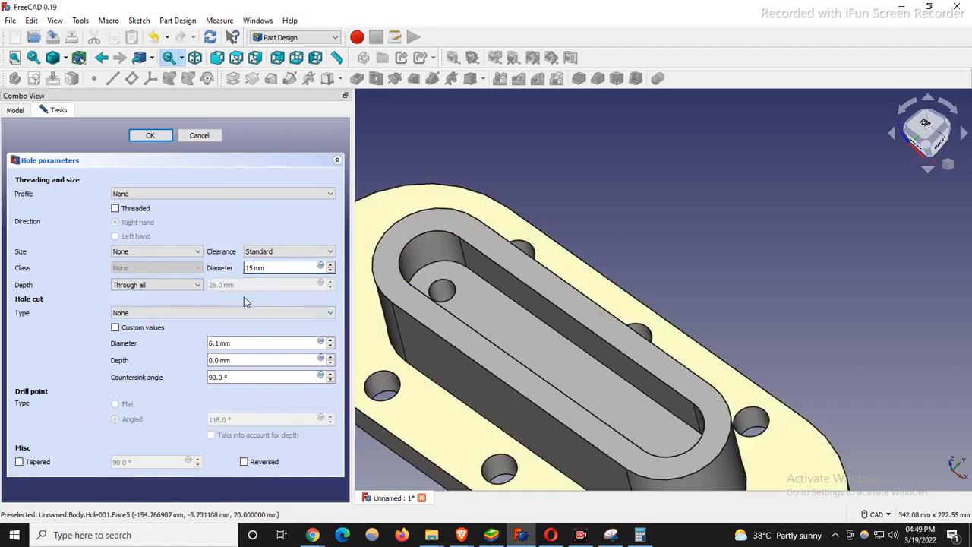
click(115, 328)
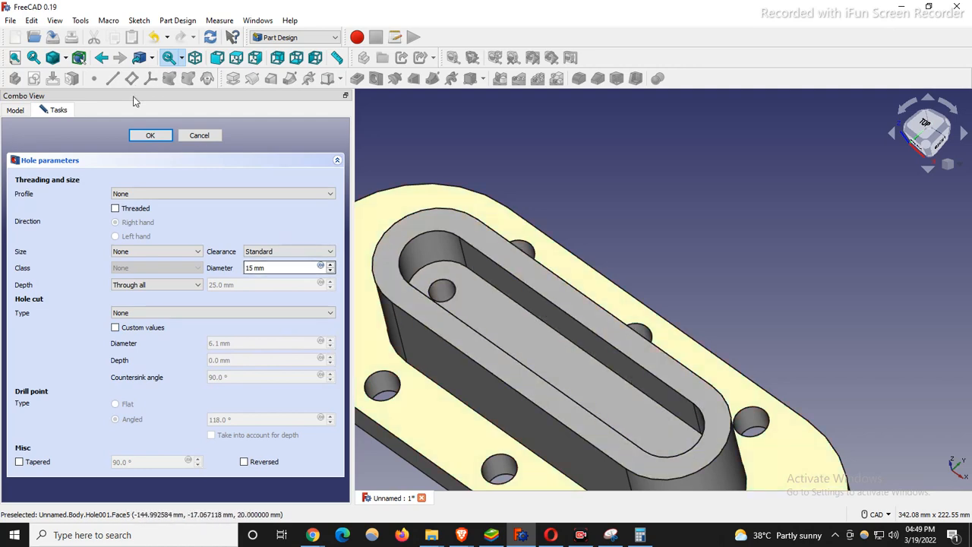
key(Return)
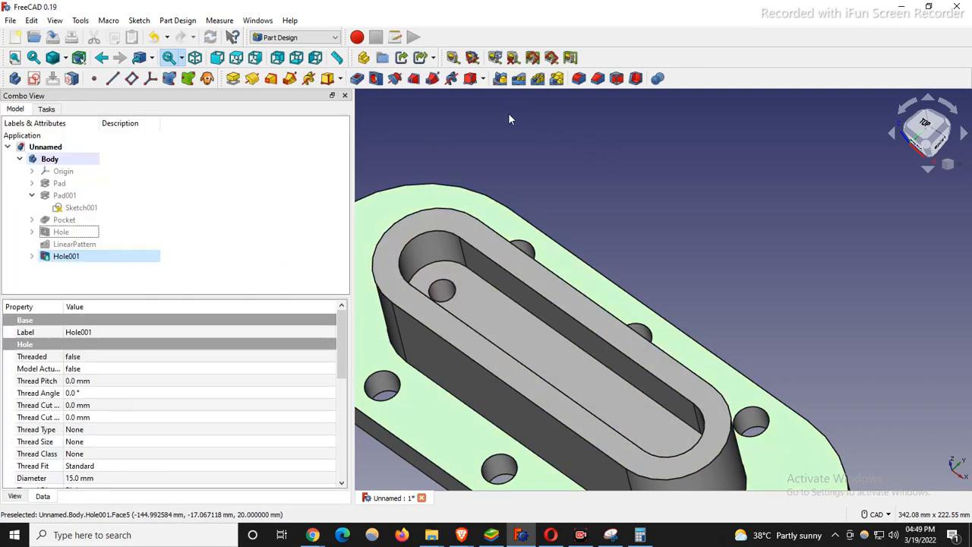
Step: Create a linear pattern of the recess hole along the horizontal sketch axis with 180 mm length and 3 occurrences
click(69, 261)
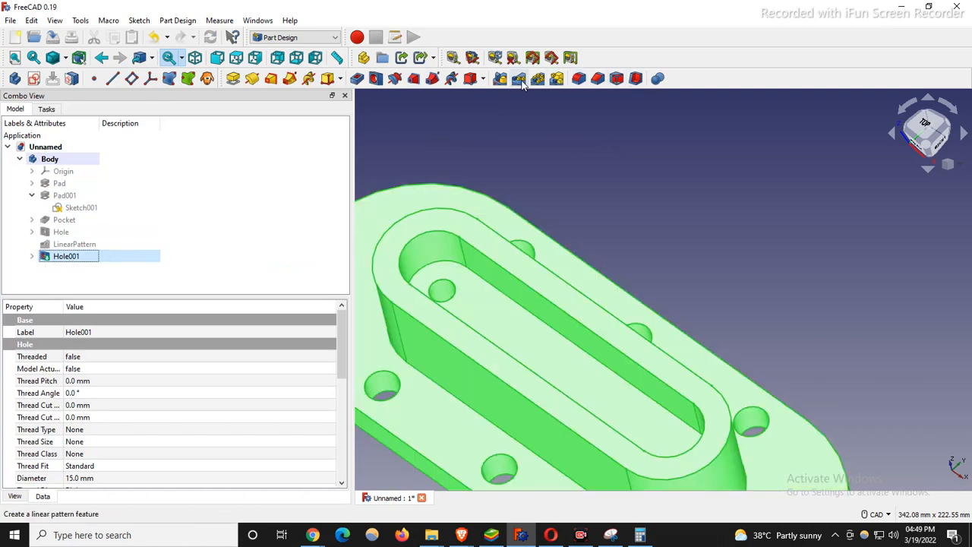
click(519, 78)
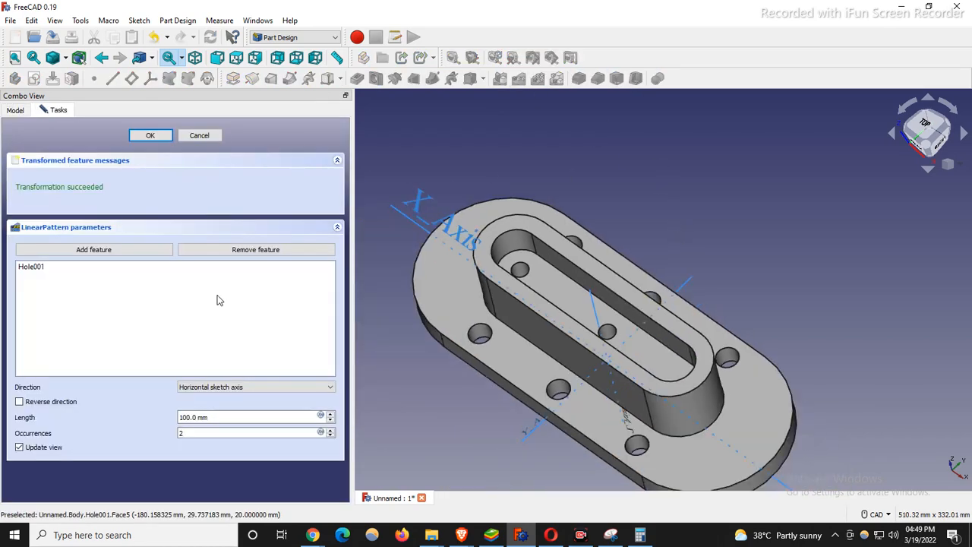
click(191, 417)
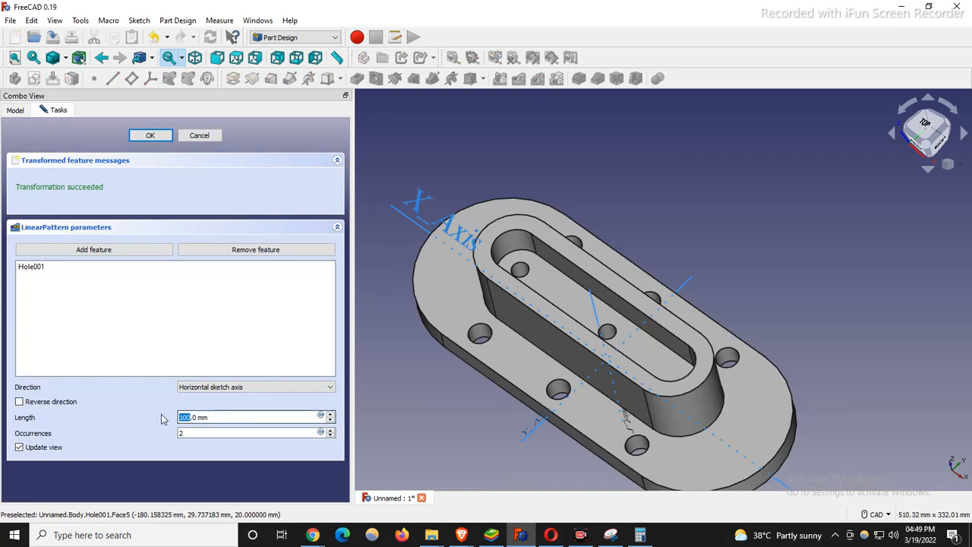
click(185, 433)
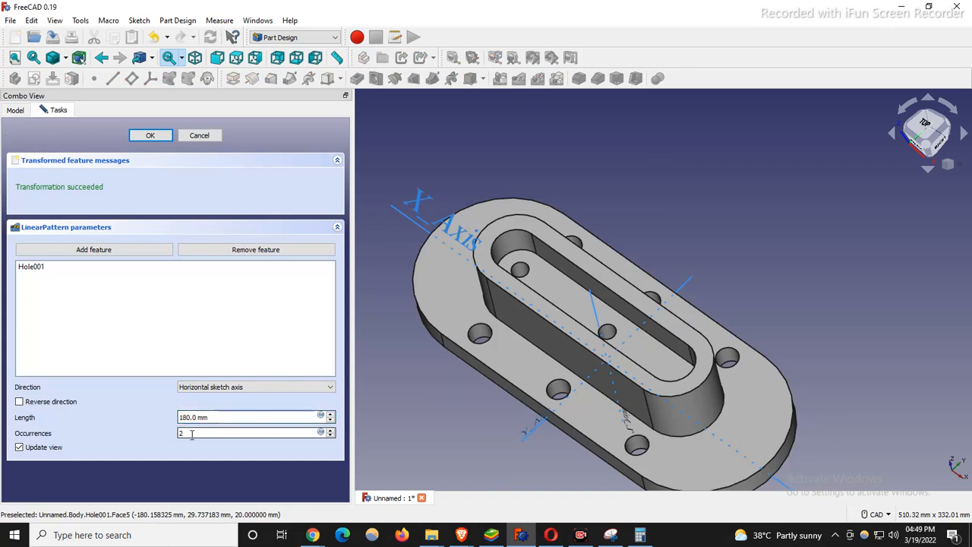
key(BackSpace)
text(3)
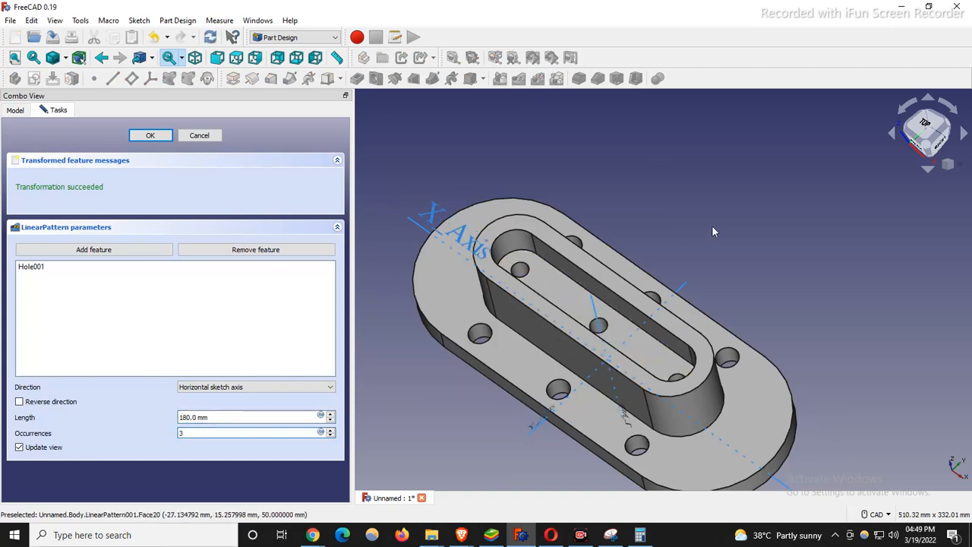
click(917, 131)
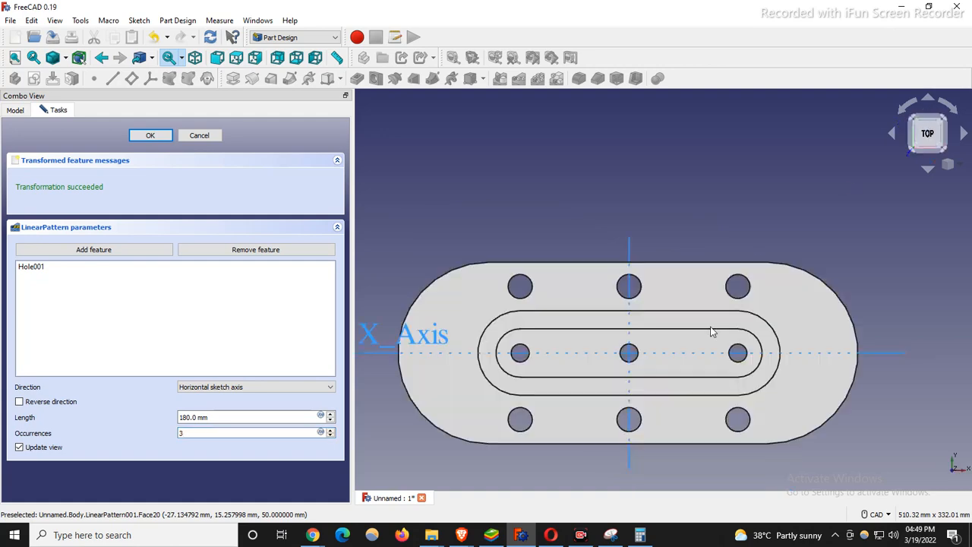
scroll(509, 310, up, 5)
scroll(478, 311, down, 3)
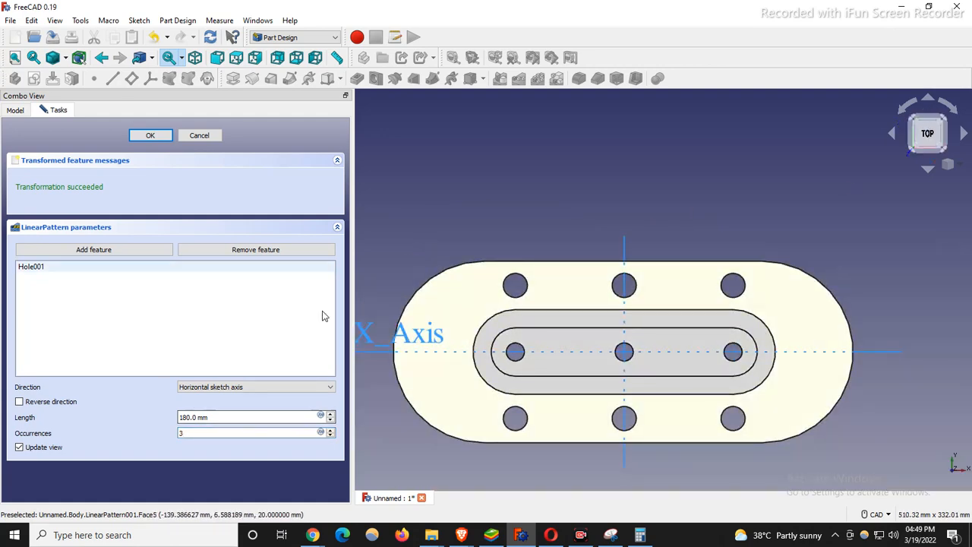
click(151, 135)
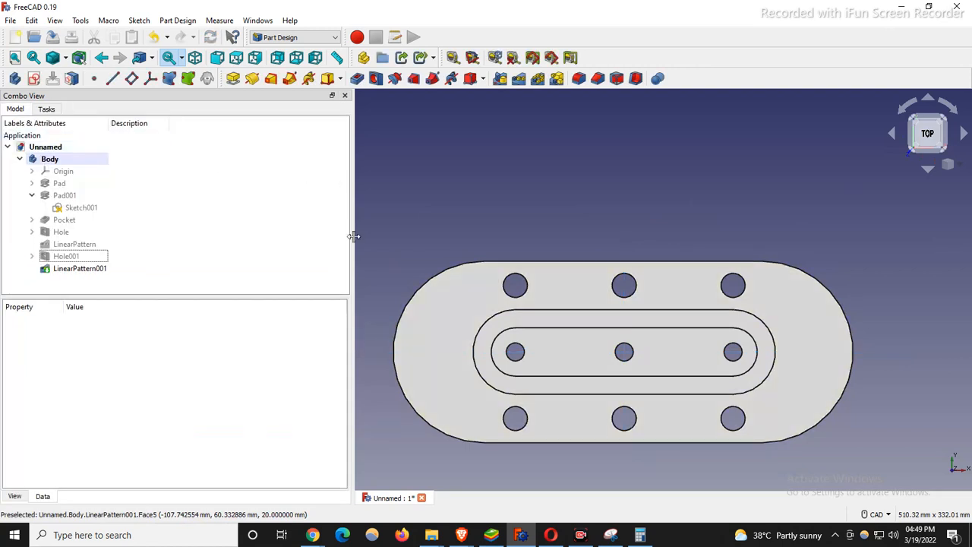
Step: Show the model in isometric view with a narrower side panel and compare it with the reference drawing in Snipping Tool
drag(354, 236, 167, 235)
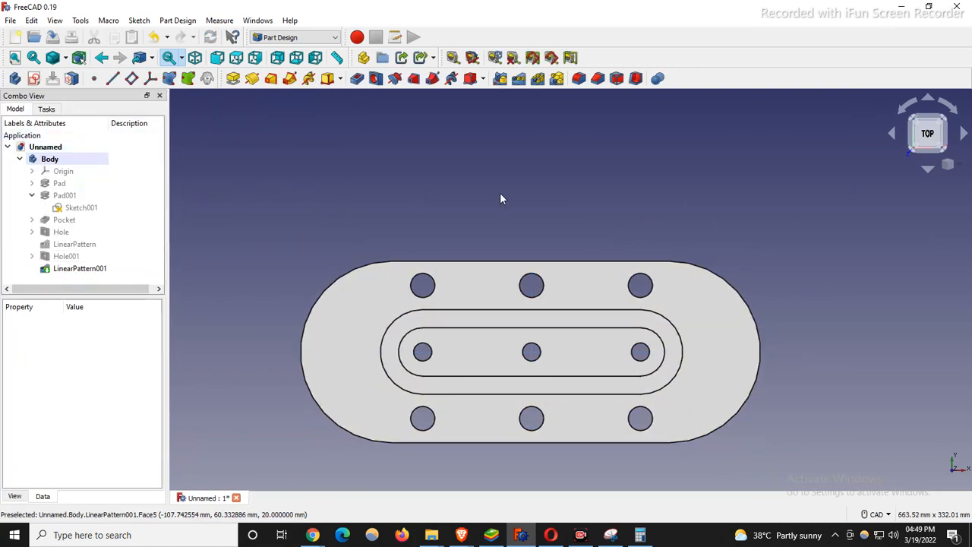
key(0)
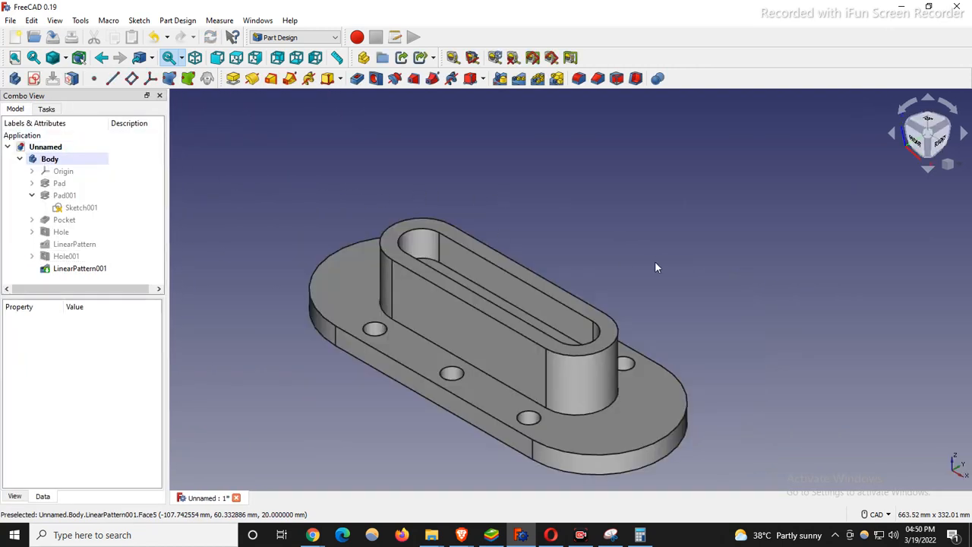
click(610, 534)
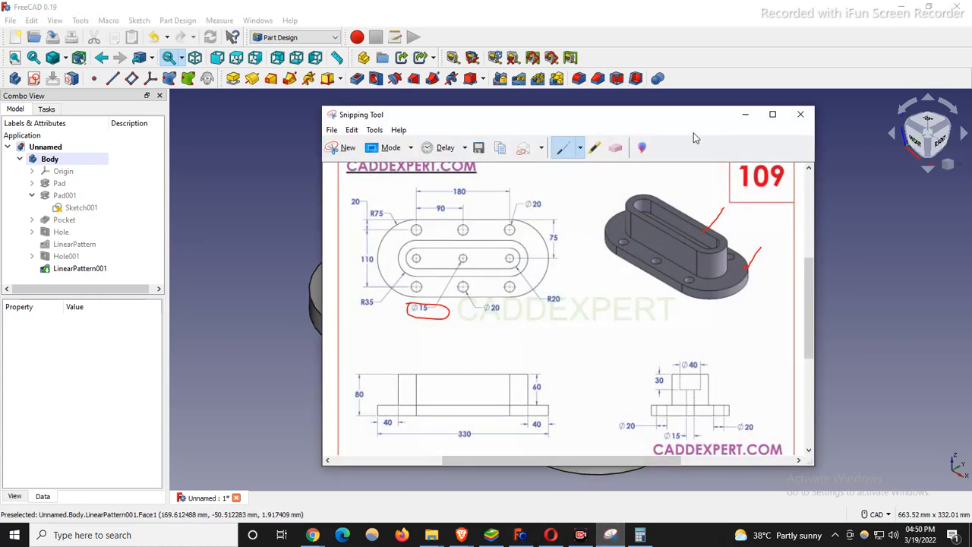
scroll(547, 400, down, 2)
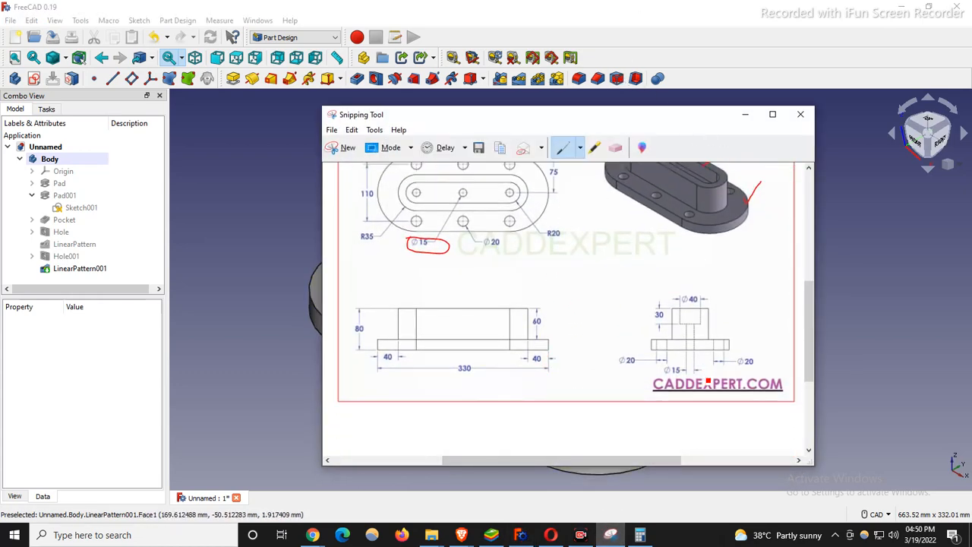
Step: Switch to FreeCAD, show the flange's right side view in Wireframe, and compare it with the side view in the Snipping Tool drawing
click(229, 262)
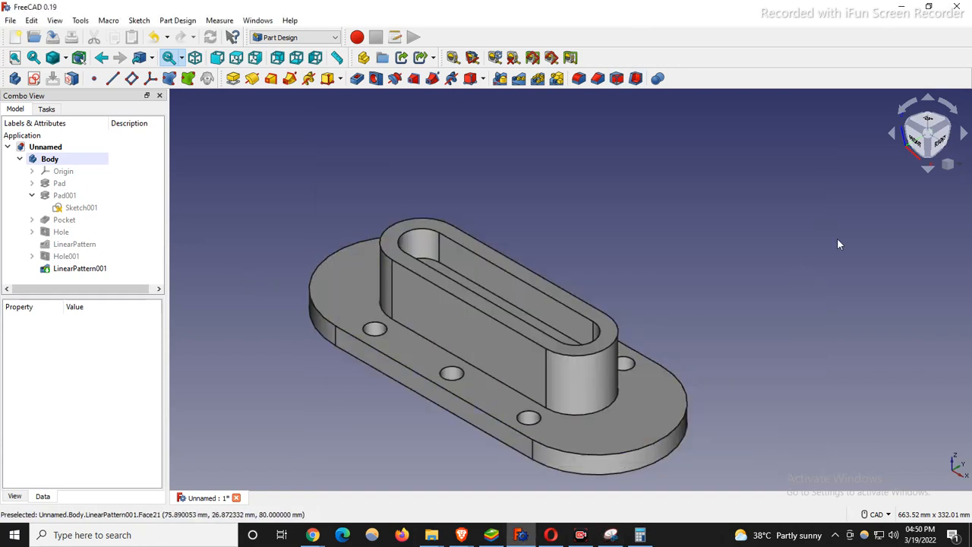
click(937, 160)
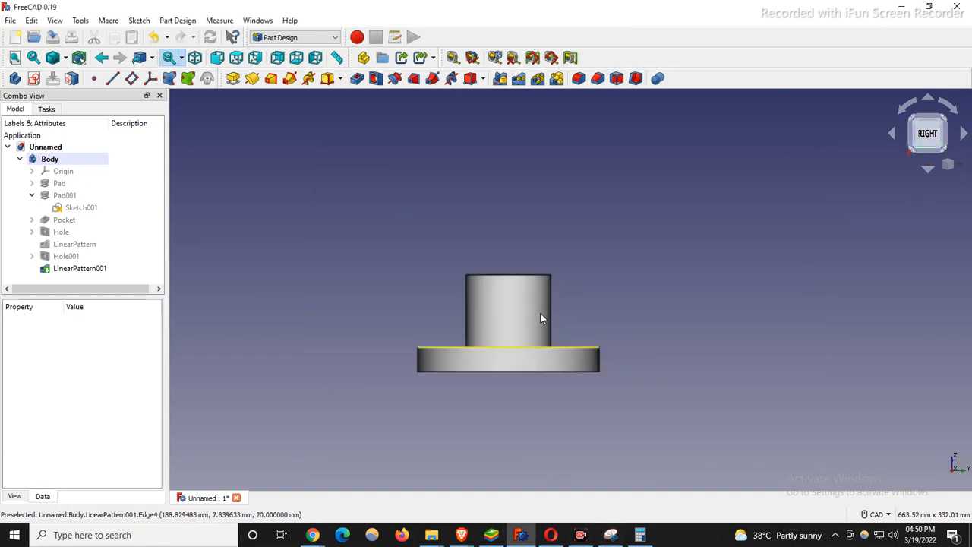
click(66, 58)
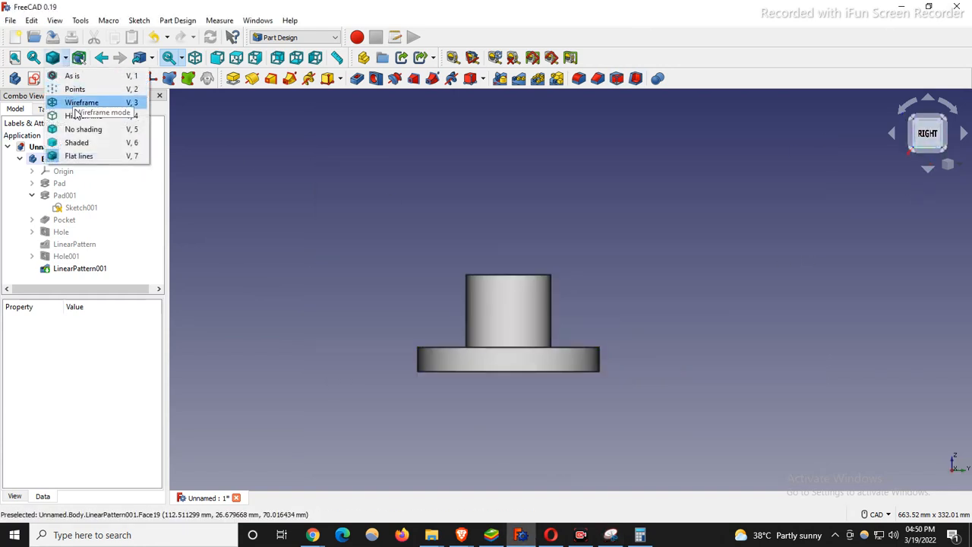
click(74, 102)
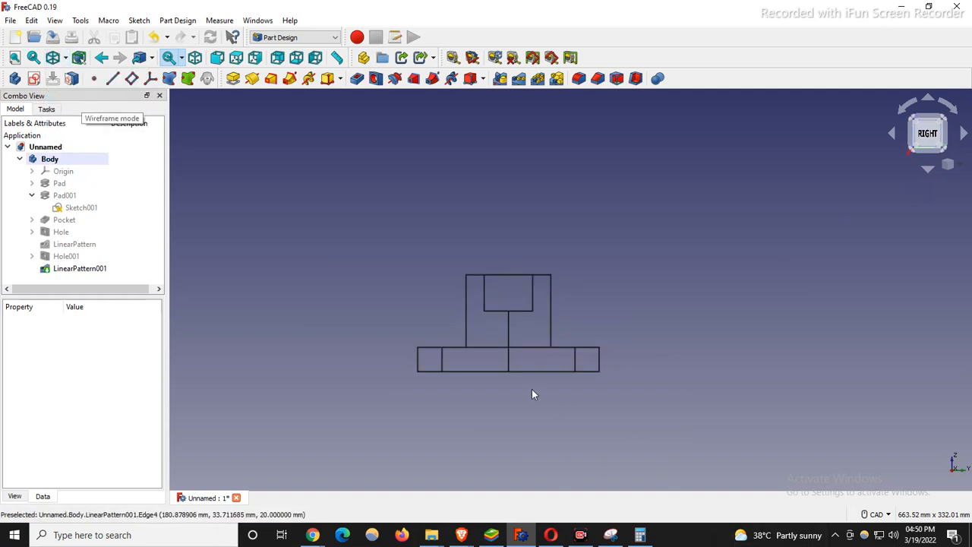
click(609, 535)
drag(649, 115, 797, 168)
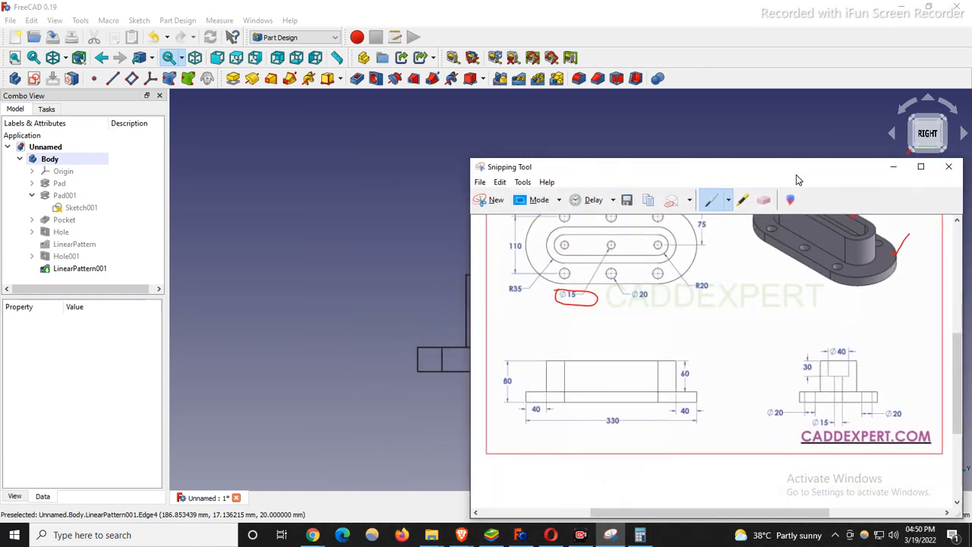
scroll(339, 379, down, 5)
scroll(422, 366, up, 4)
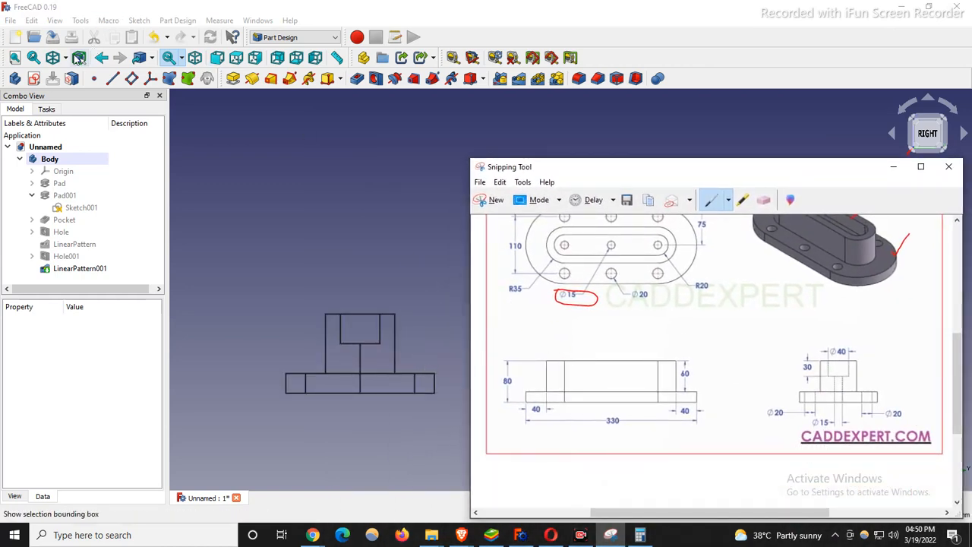
Step: Try displaying the flange's right side view in the Hidden line draw style
click(67, 58)
click(107, 120)
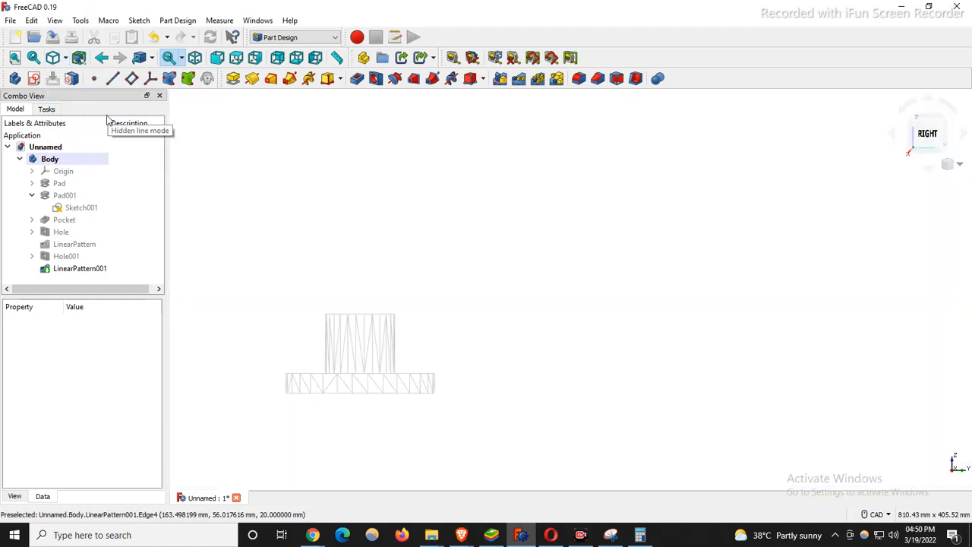
scroll(339, 357, up, 3)
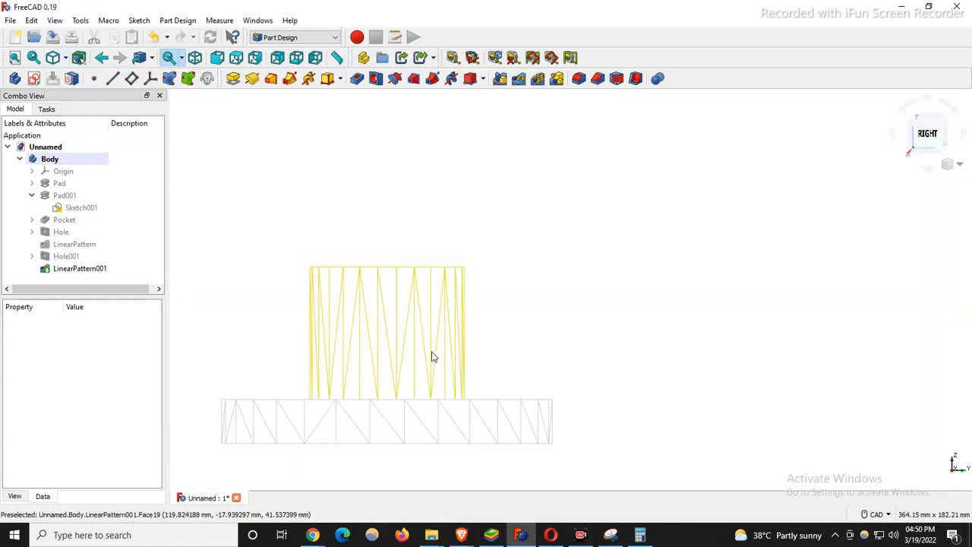
Step: Return the model to the Flat lines draw style and isometric view, and inspect the boss, recess and flange holes
click(79, 58)
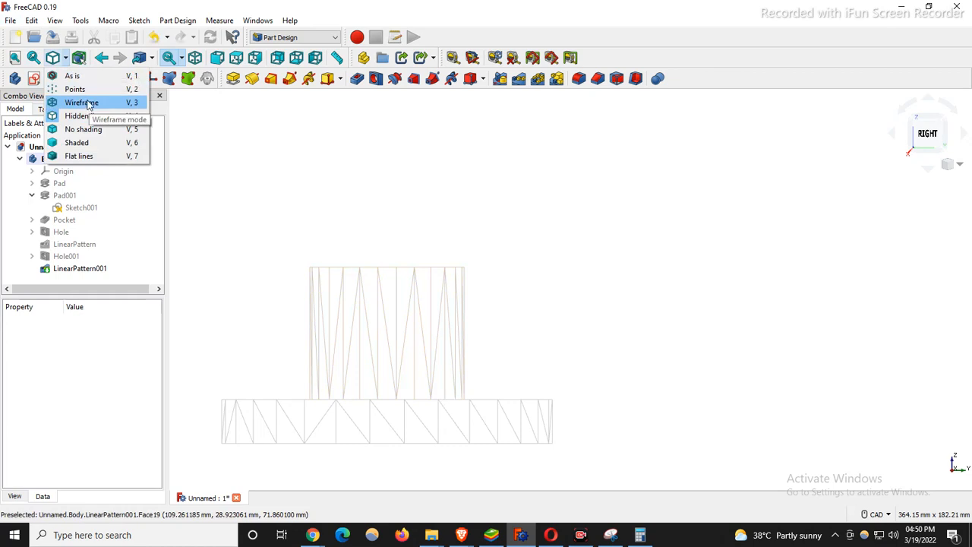
click(76, 156)
scroll(394, 338, up, 2)
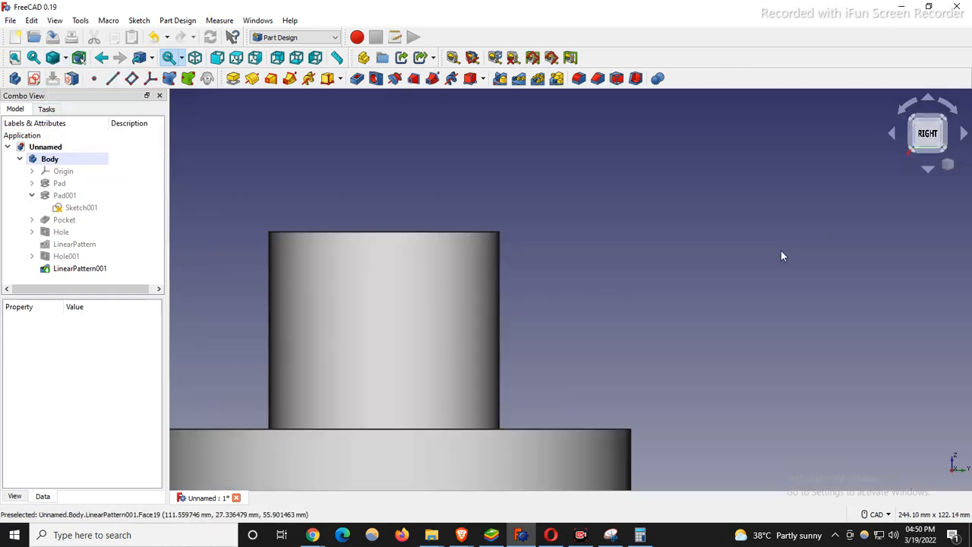
scroll(624, 263, down, 1)
key(0)
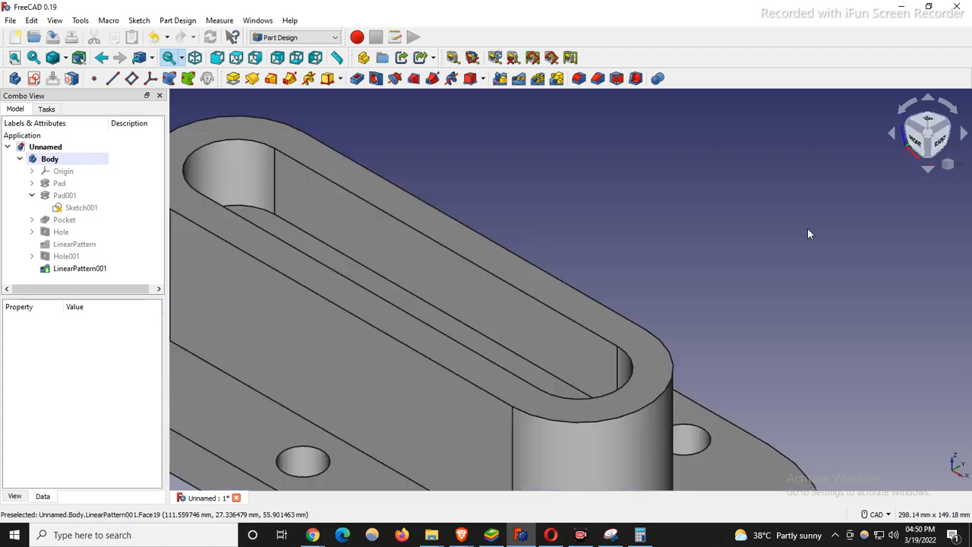
scroll(498, 223, down, 3)
scroll(401, 218, up, 2)
scroll(411, 228, up, 3)
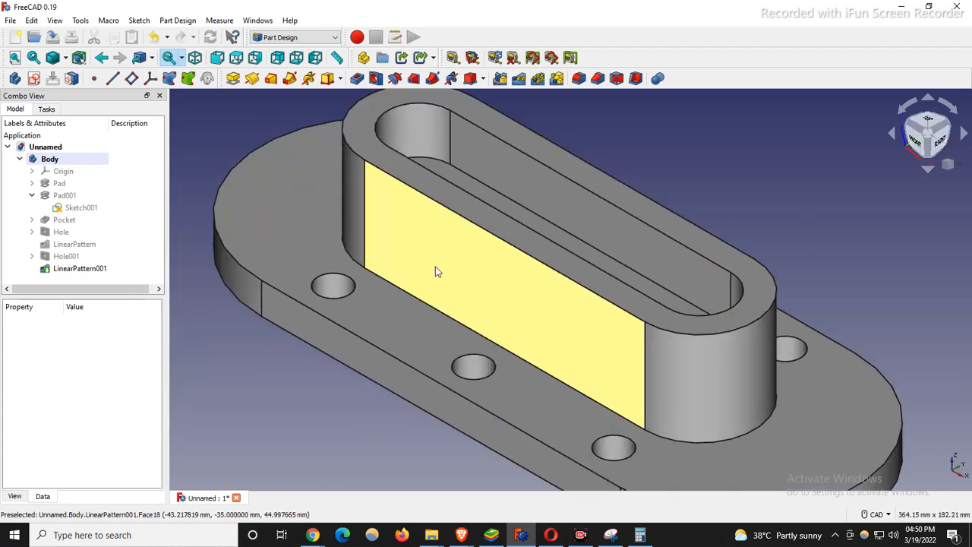
scroll(332, 271, down, 3)
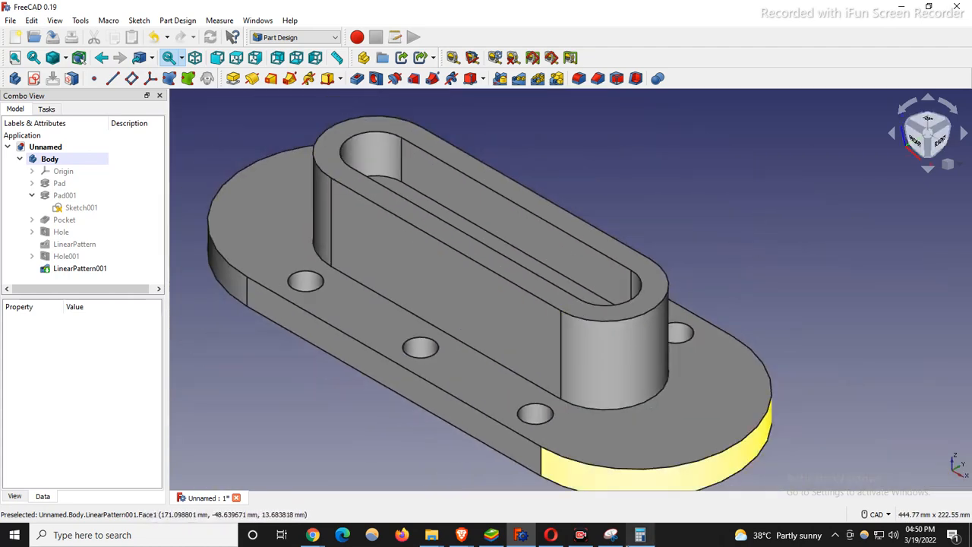
Step: Place the whole isometric model beside the Snipping Tool drawing and compare its shape and holes with the reference
click(611, 535)
scroll(789, 293, up, 2)
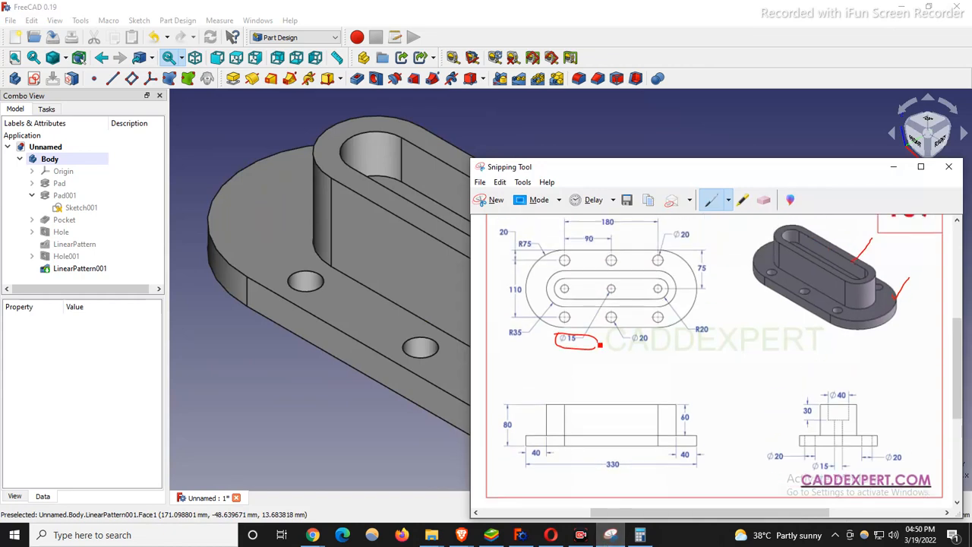
click(251, 384)
scroll(242, 217, down, 5)
scroll(513, 270, up, 4)
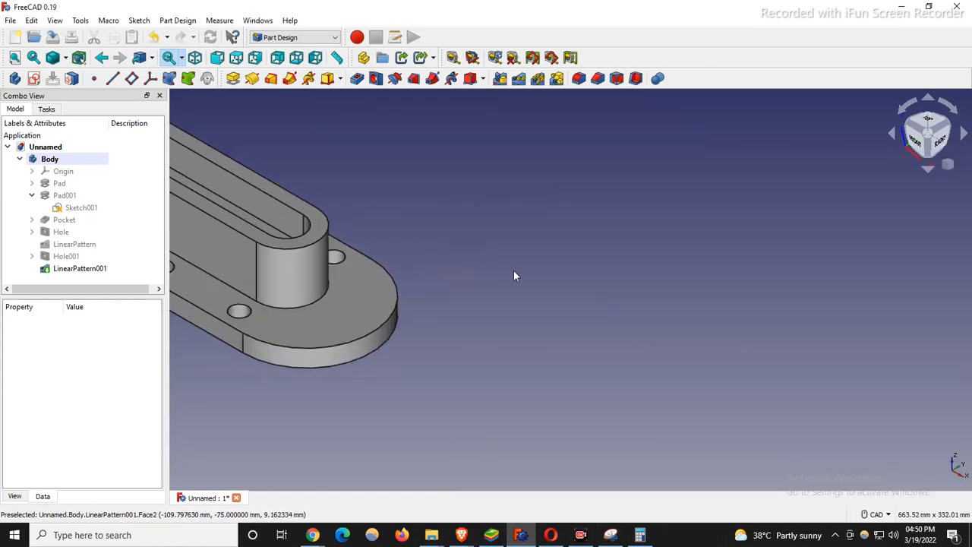
scroll(513, 271, down, 4)
click(610, 533)
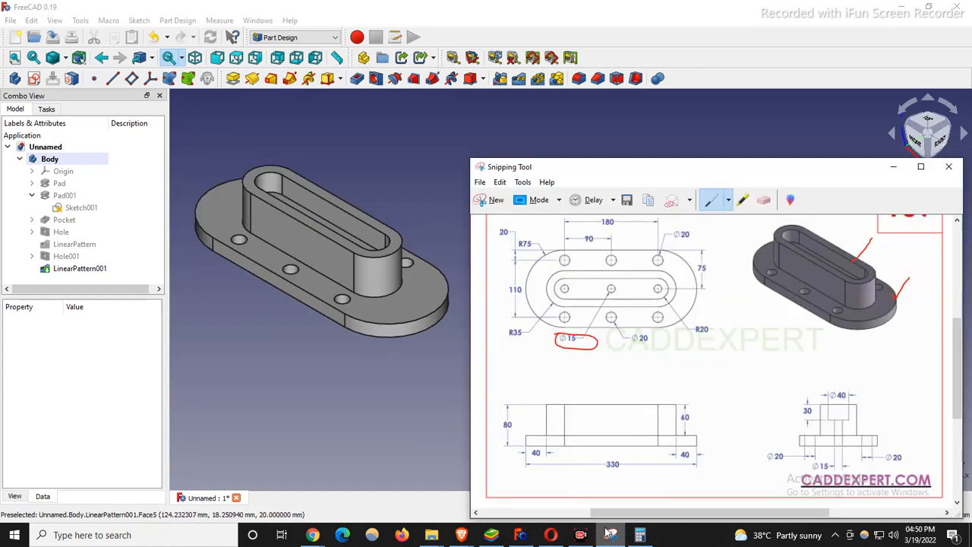
scroll(722, 357, down, 1)
scroll(619, 406, up, 1)
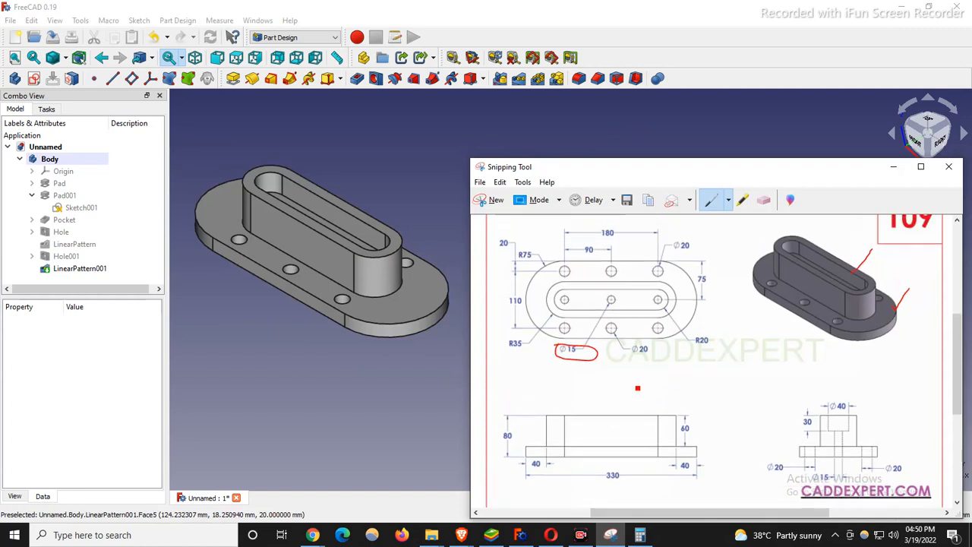
Step: Erase the red mark around the Ø15 dimension and reposition the Snipping Tool window to show the whole drawing sheet beside the model
click(764, 200)
click(574, 349)
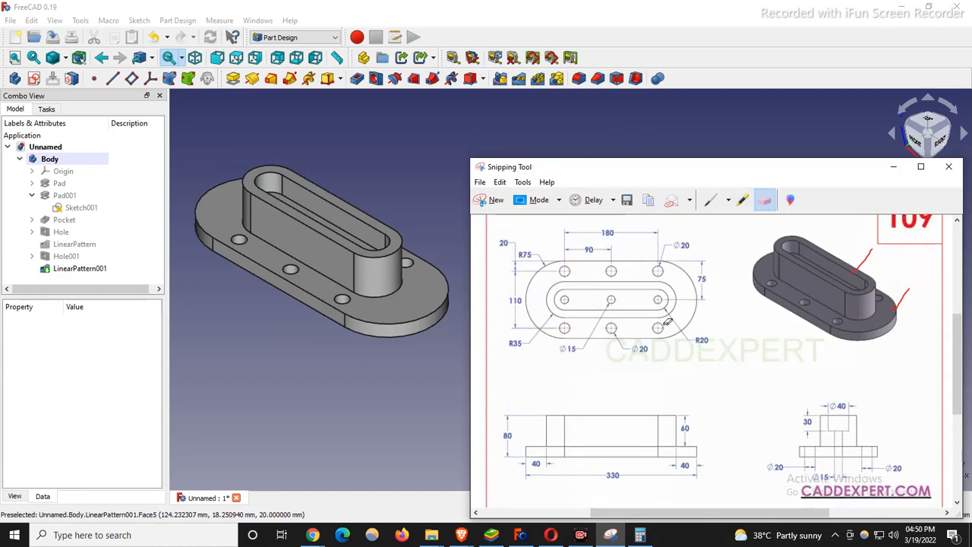
scroll(794, 368, up, 2)
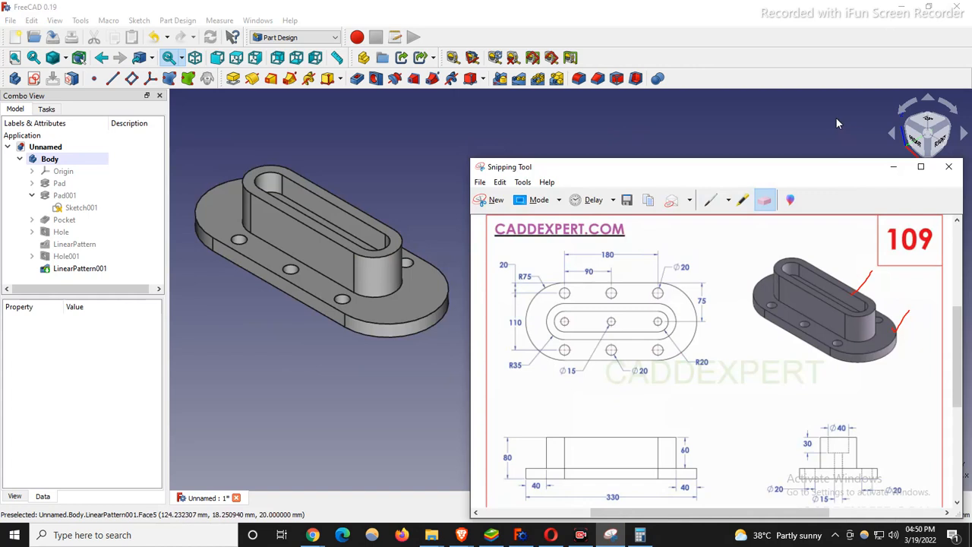
drag(807, 171, 792, 101)
drag(695, 445, 695, 479)
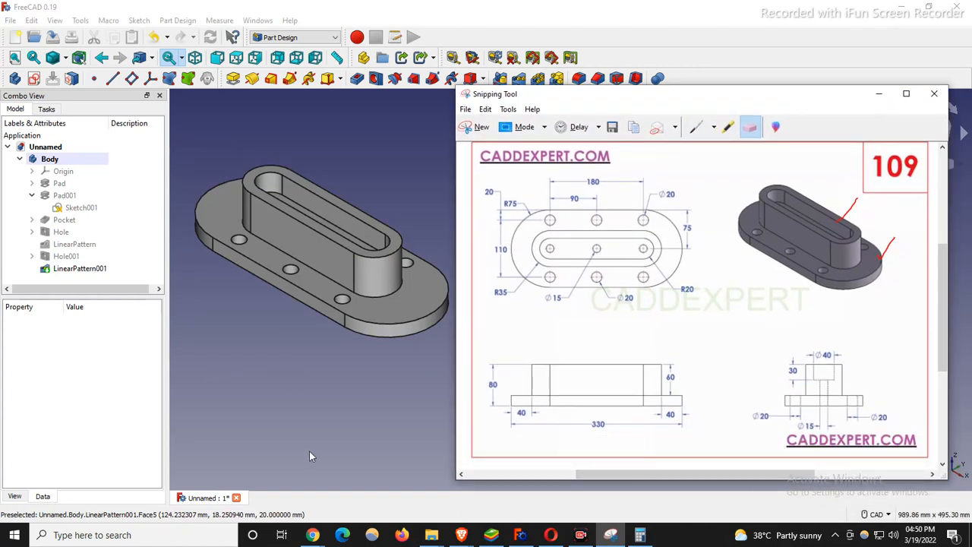